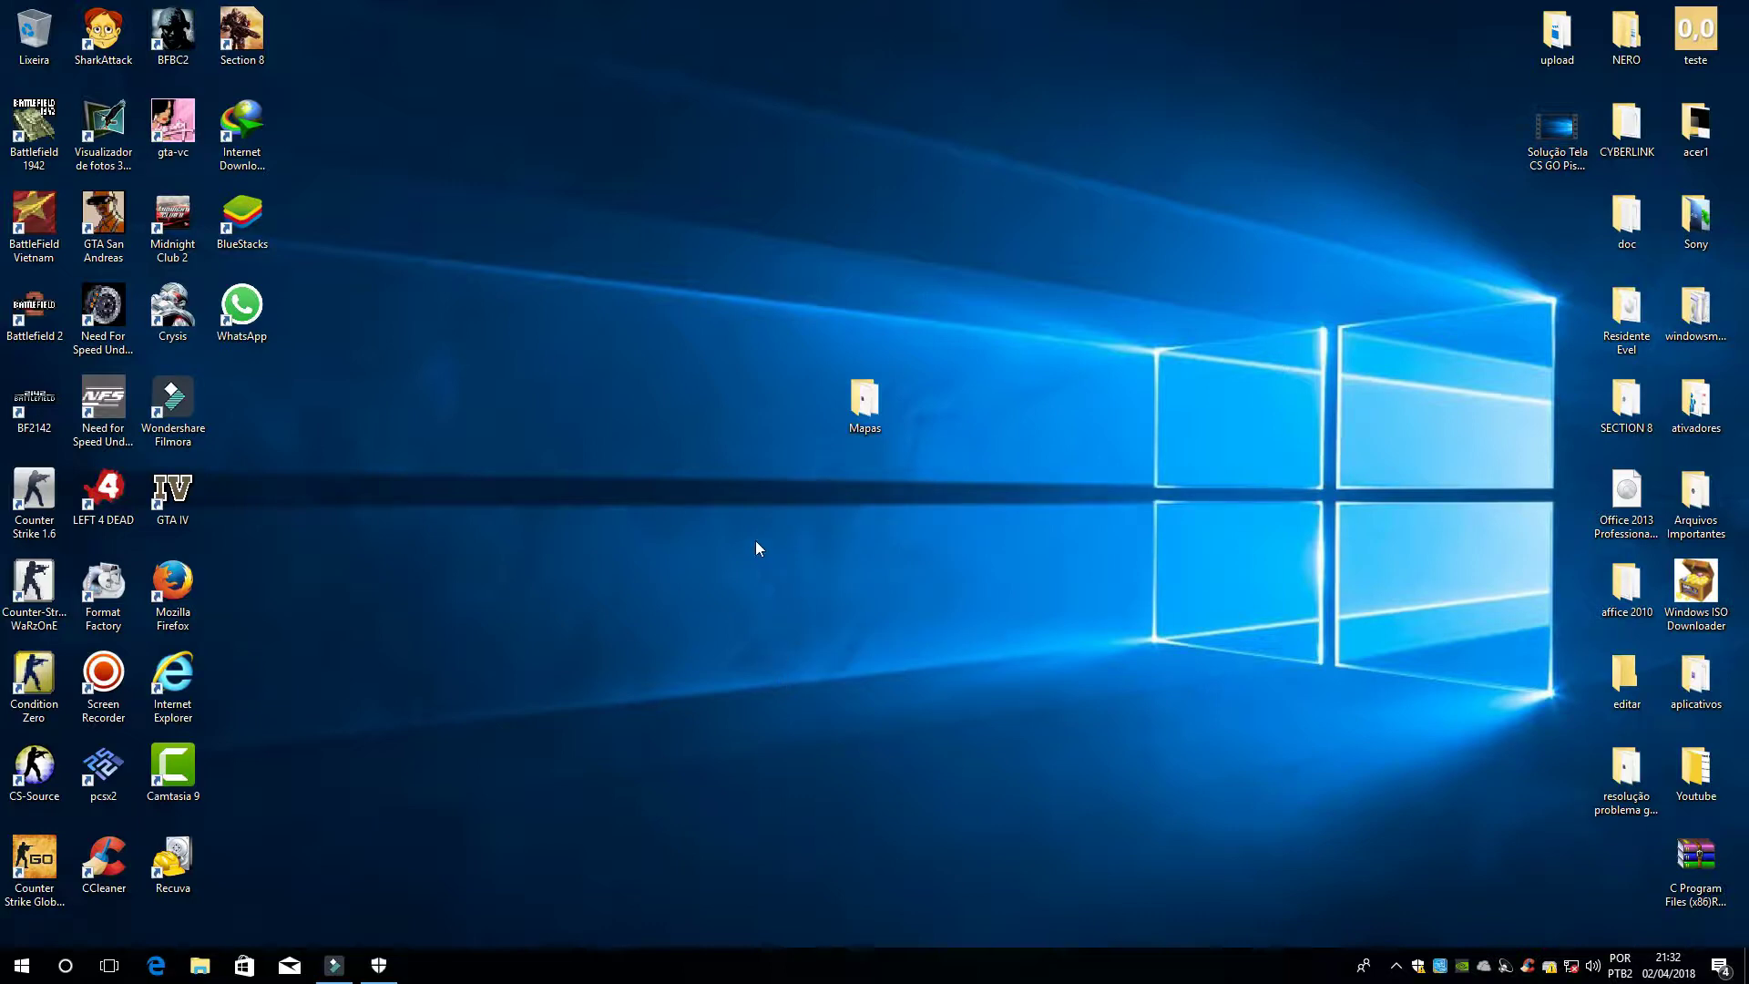
Open the Mapas folder on the desktop and go through its map archives from de_favela_cevo to warmblow_beta01
double_click(860, 409)
left_click_drag(551, 125, 929, 252)
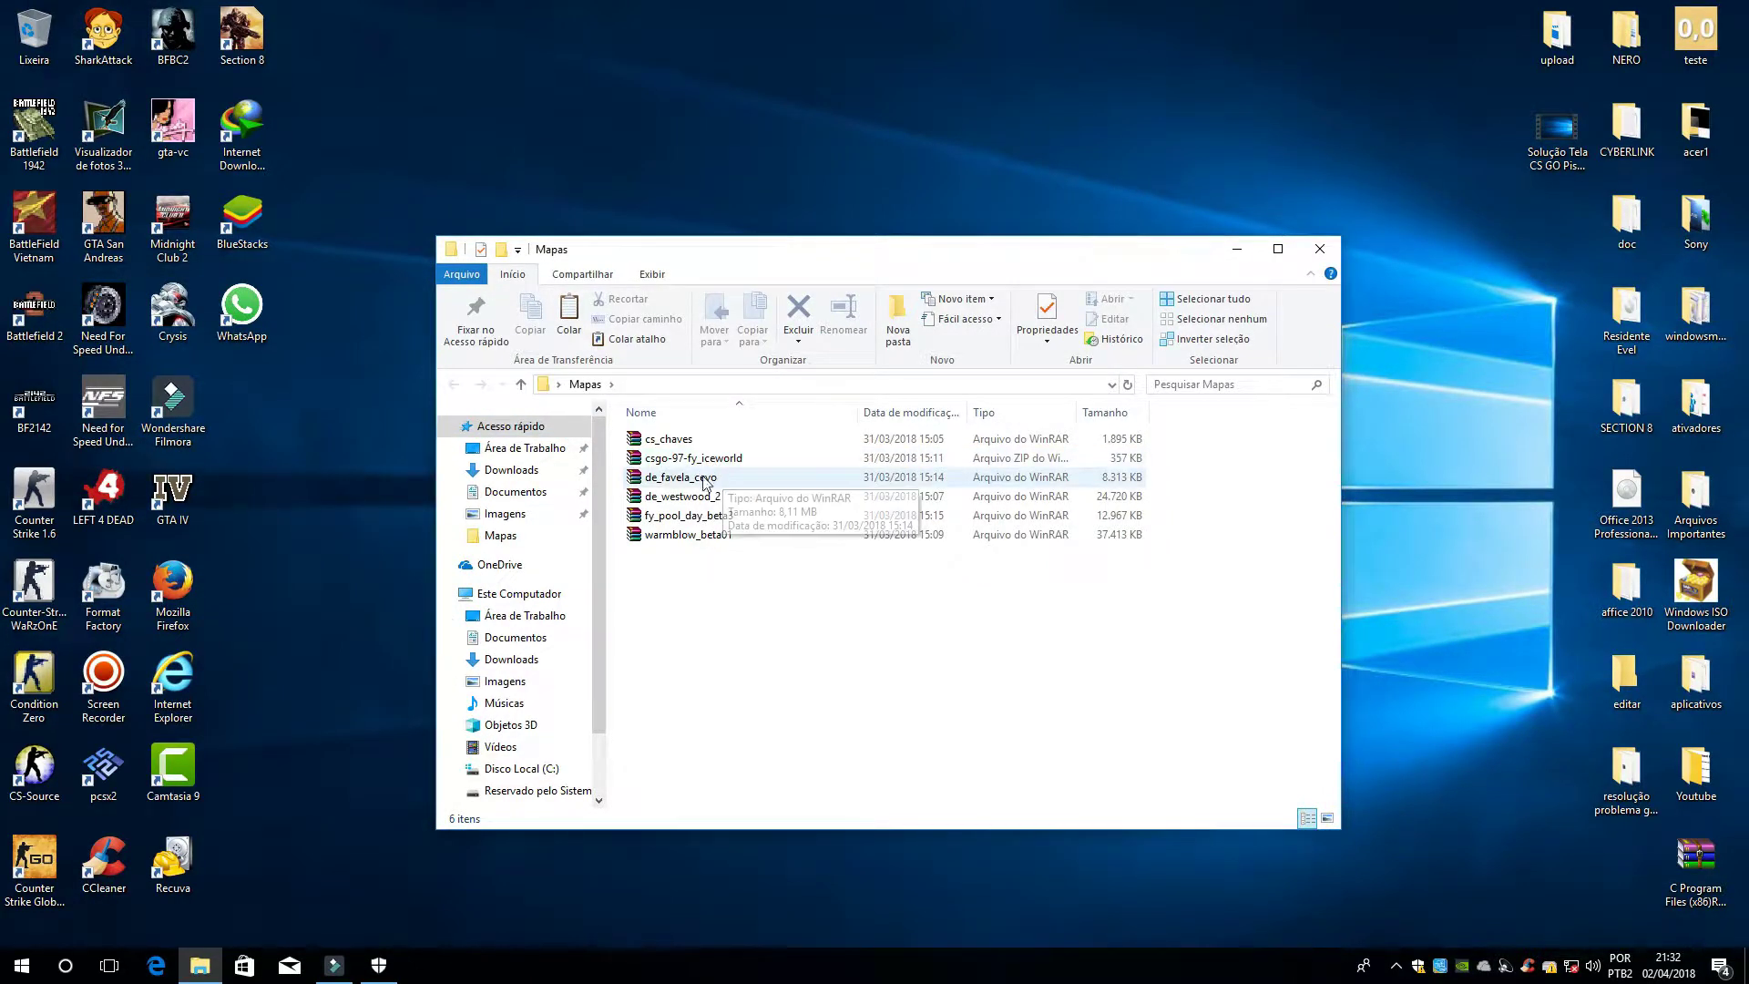
left_click(669, 480)
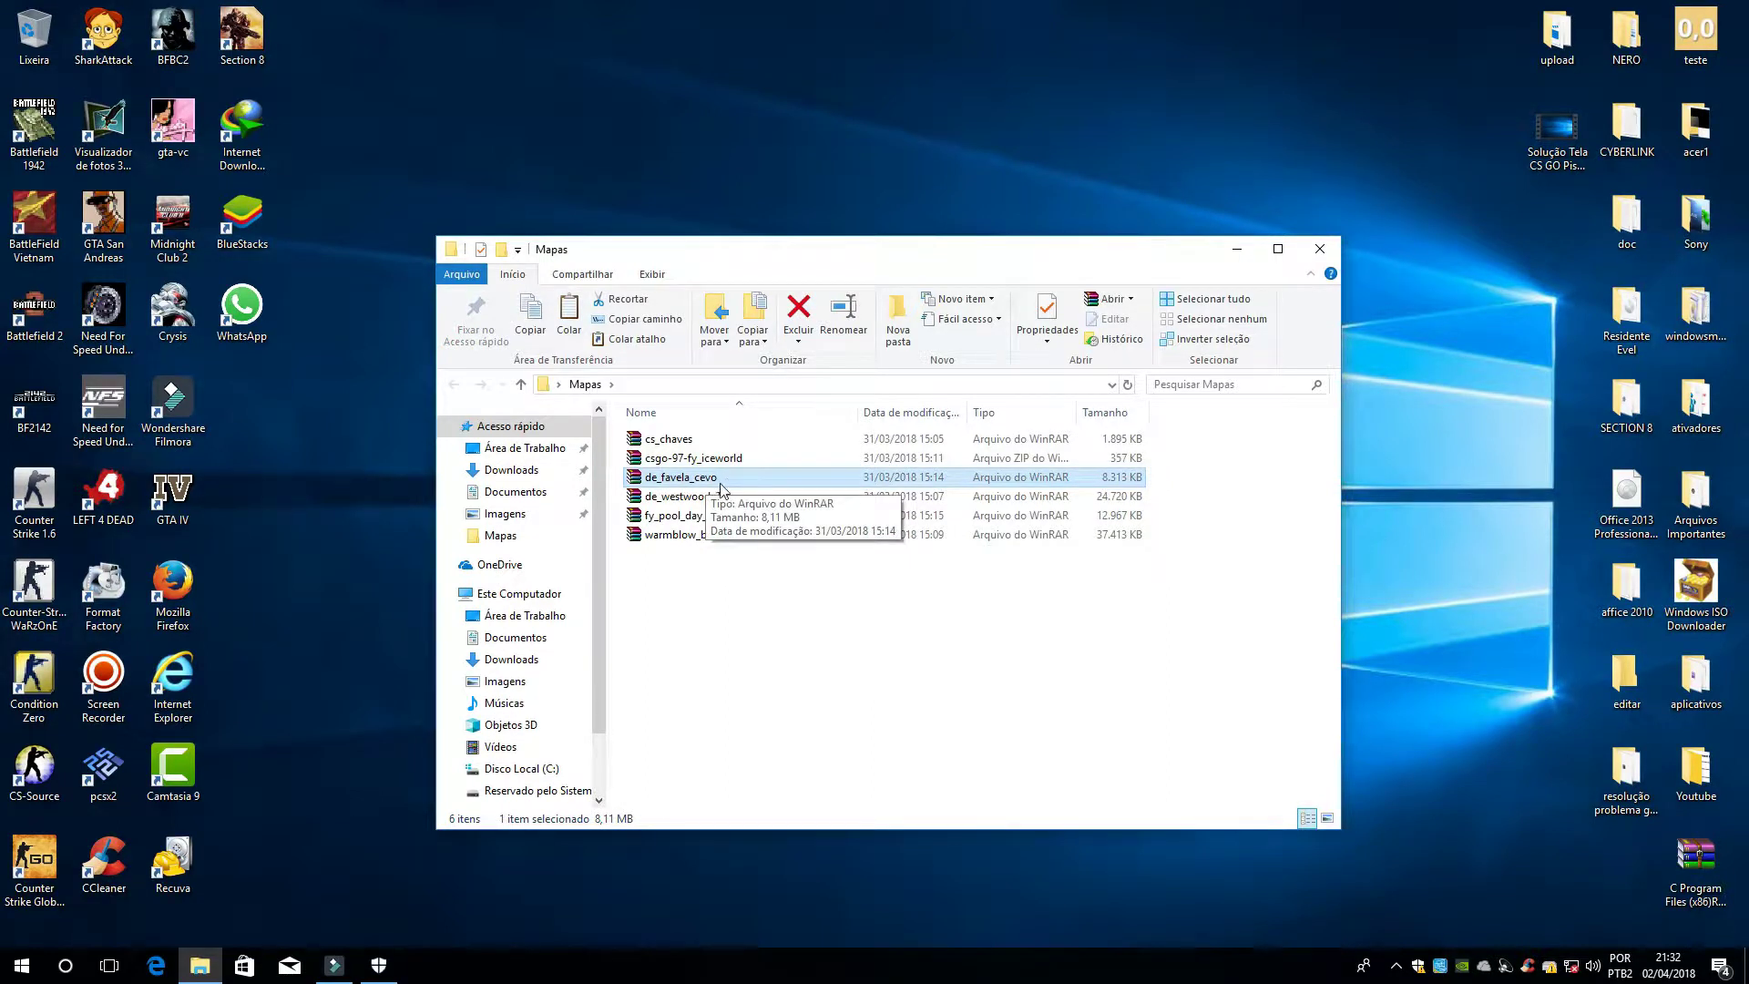
left_click(657, 502)
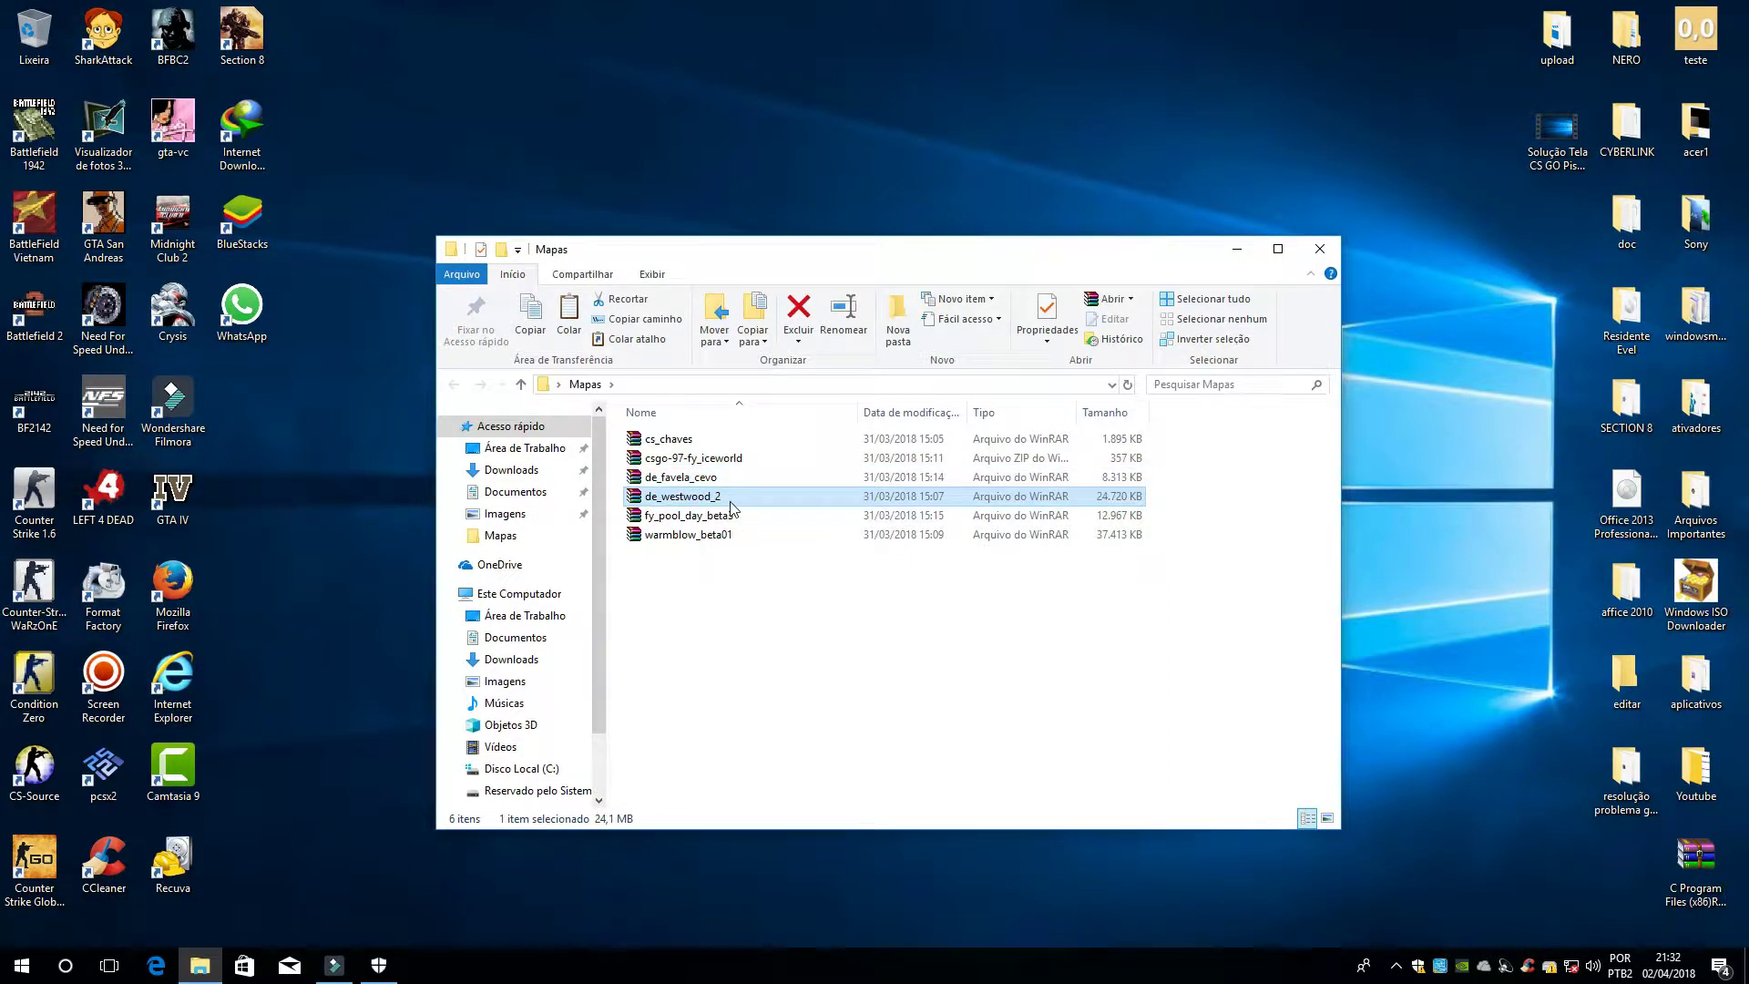
left_click(668, 518)
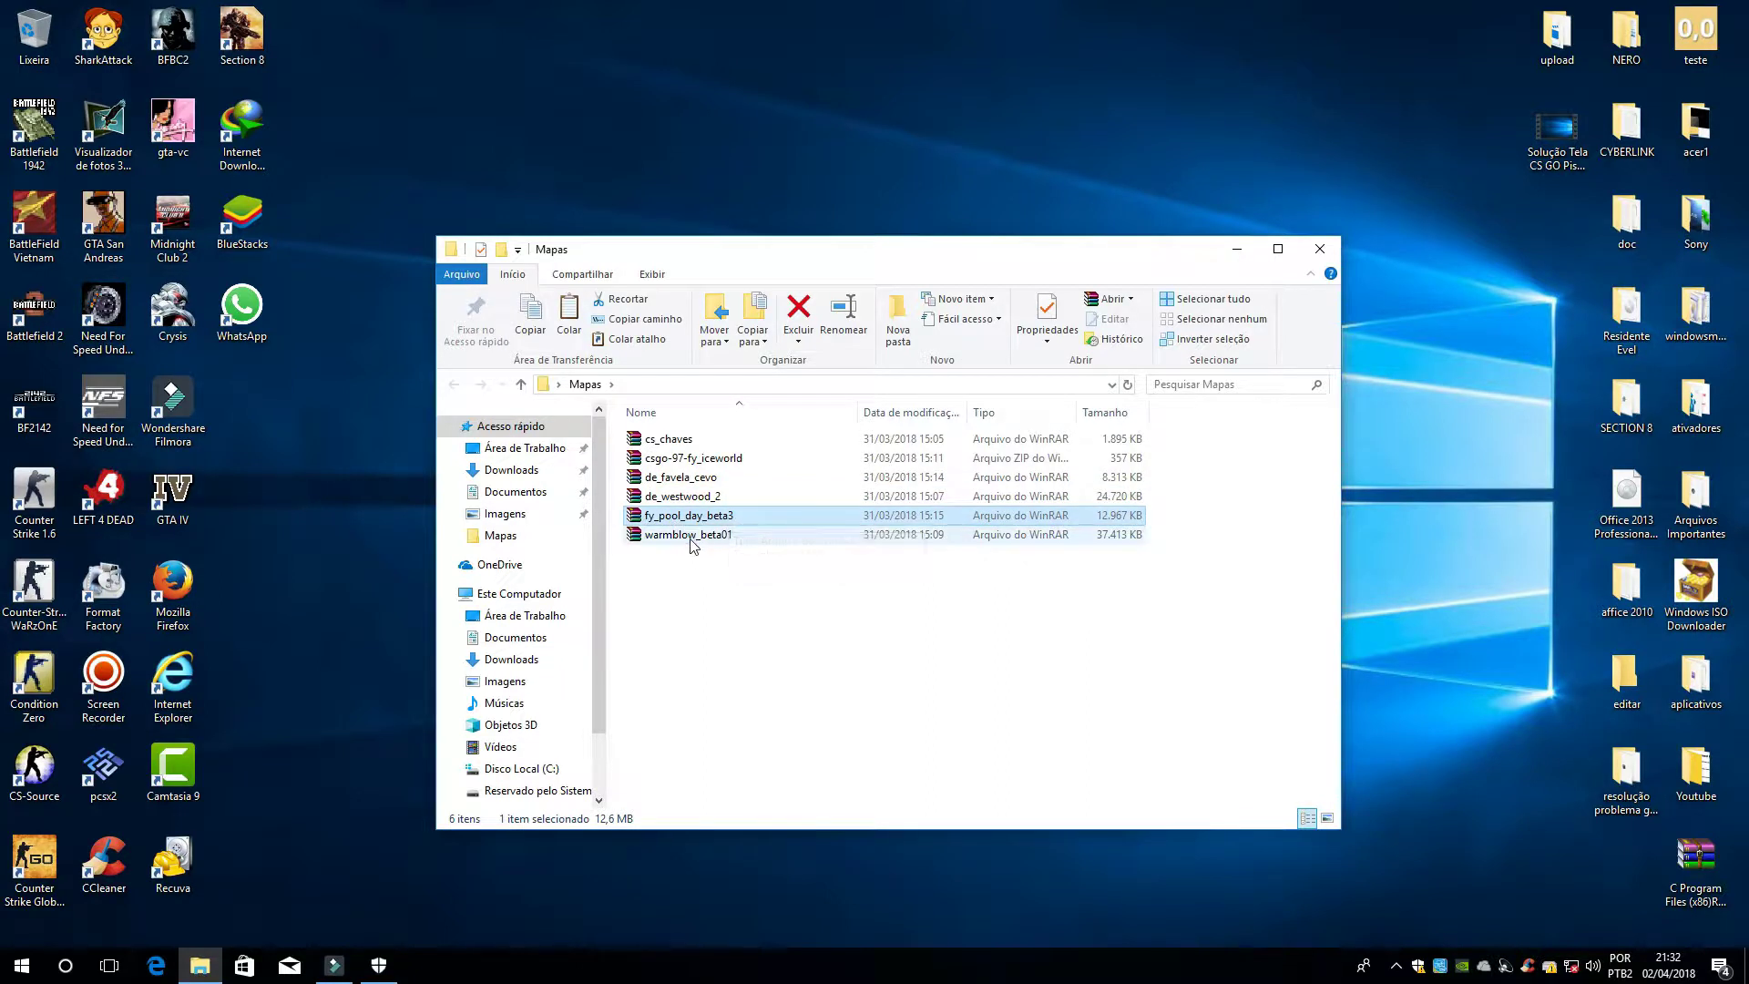
left_click(690, 539)
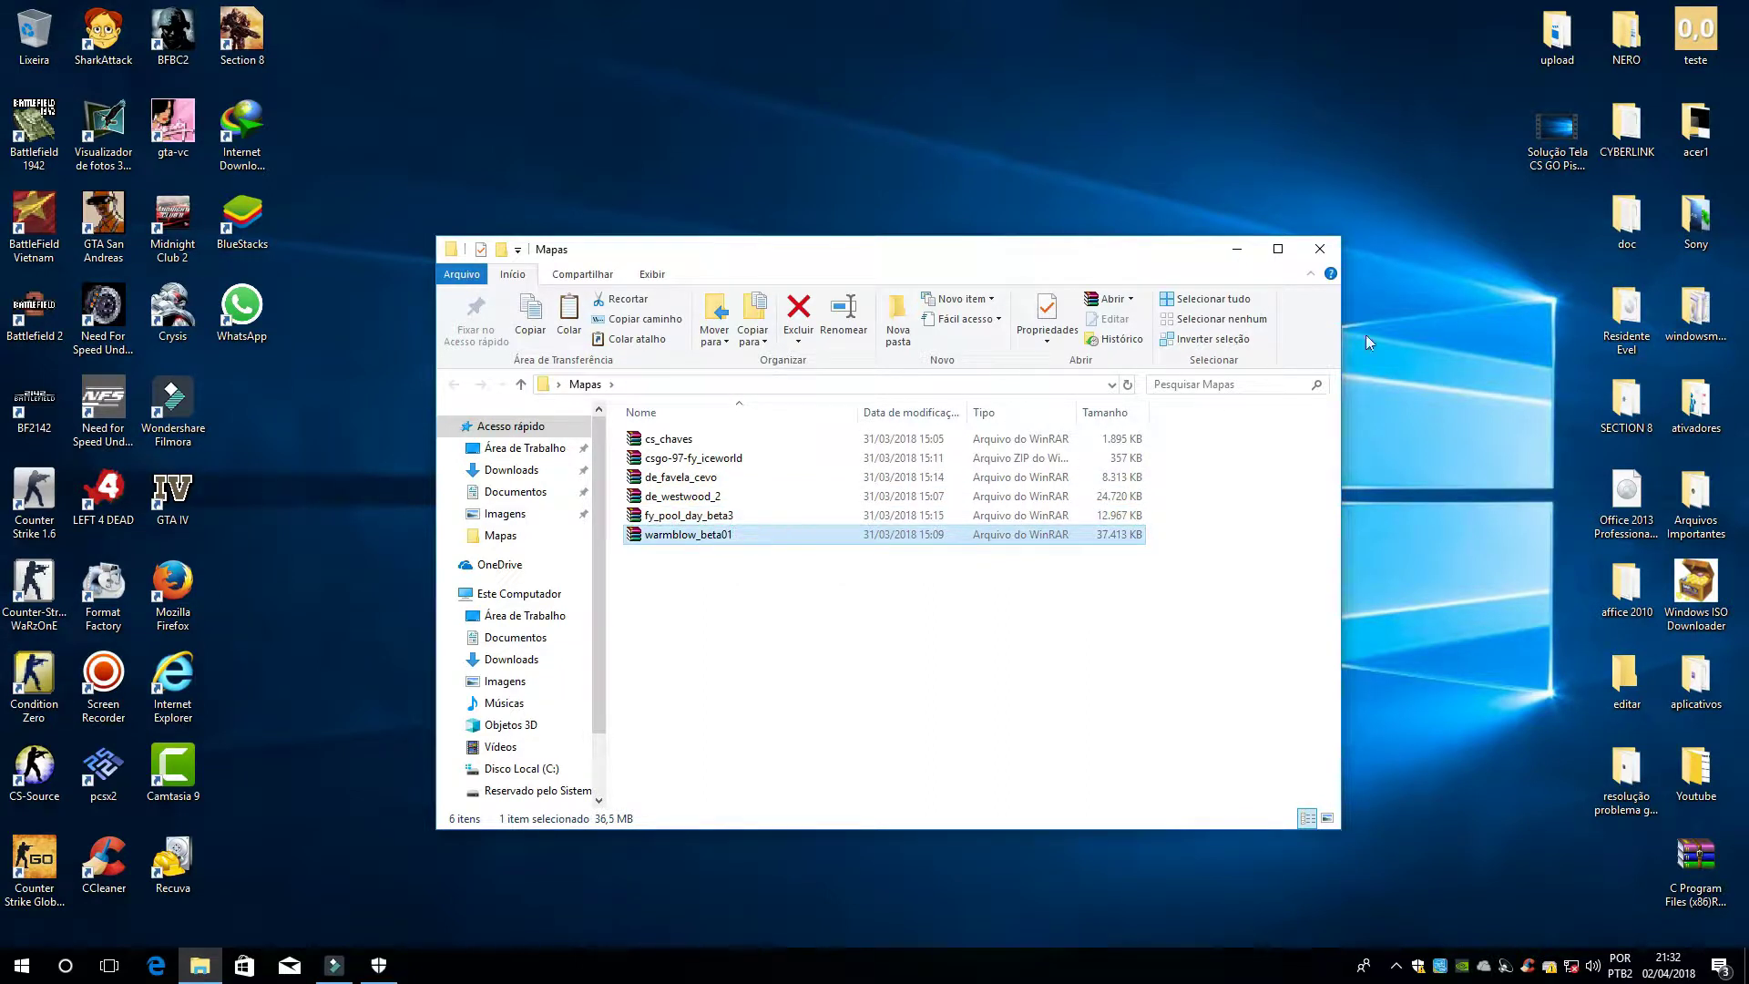
left_click_drag(820, 249, 956, 215)
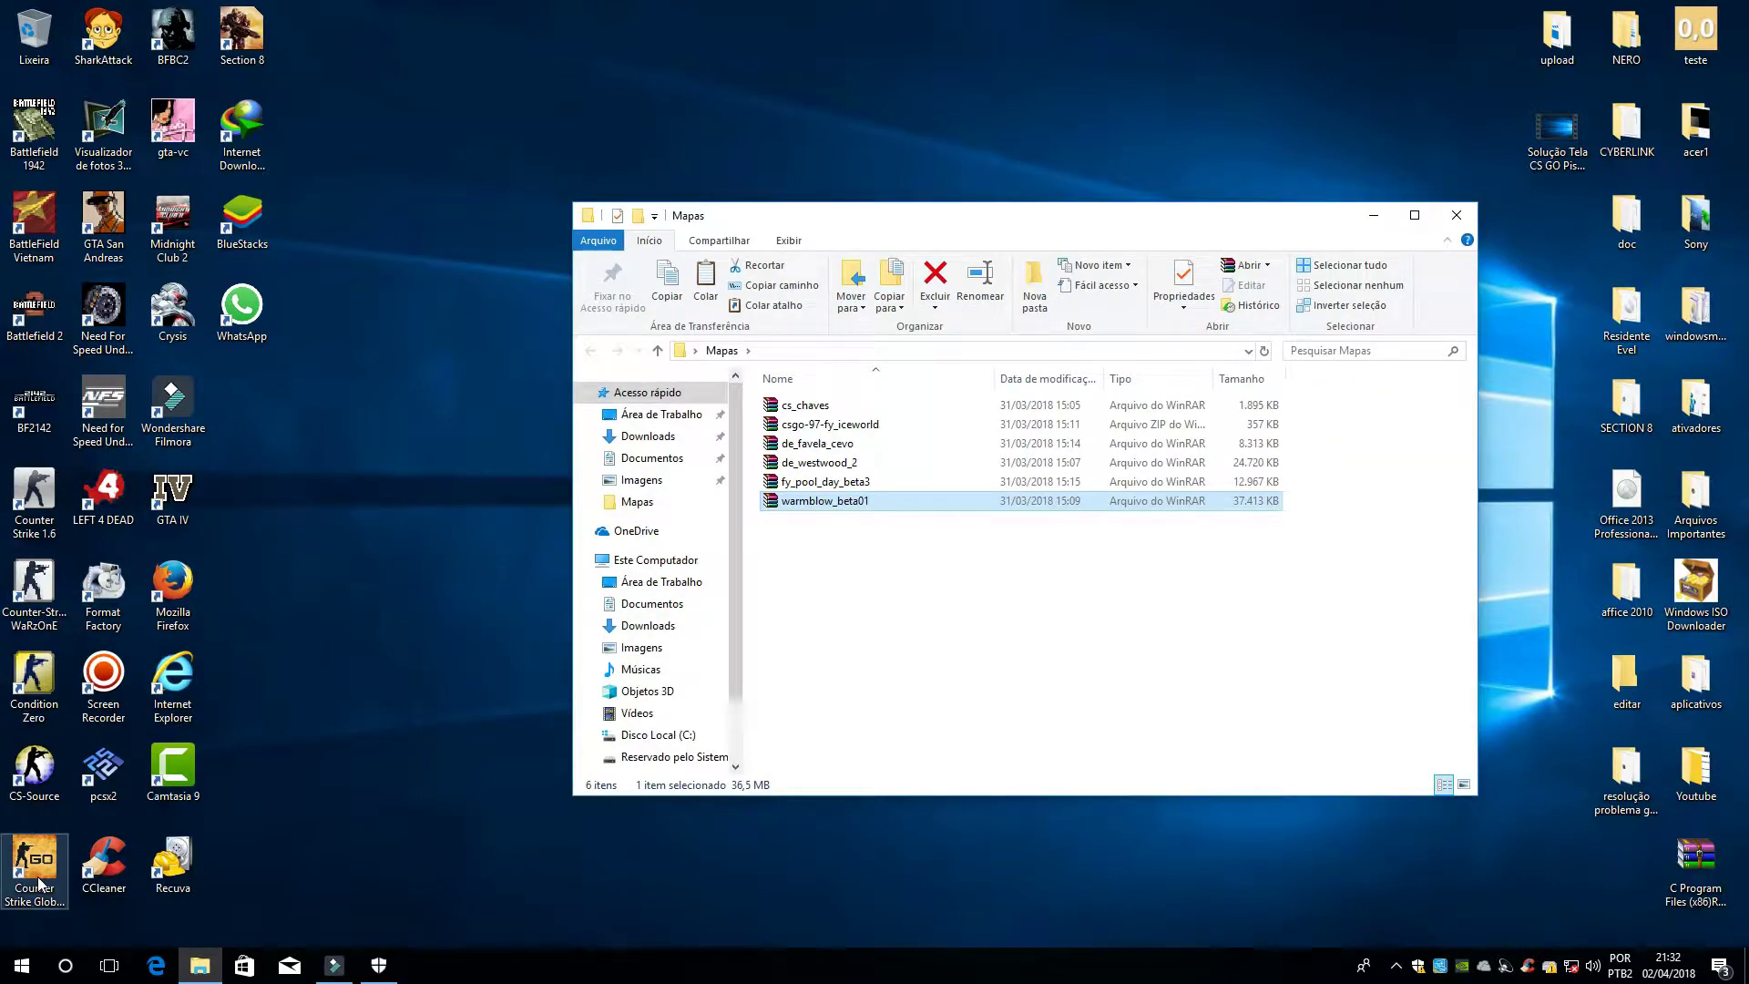
Open the file location of the Counter Strike Global Offensive desktop shortcut and enter its csgo folder
right_click(34, 880)
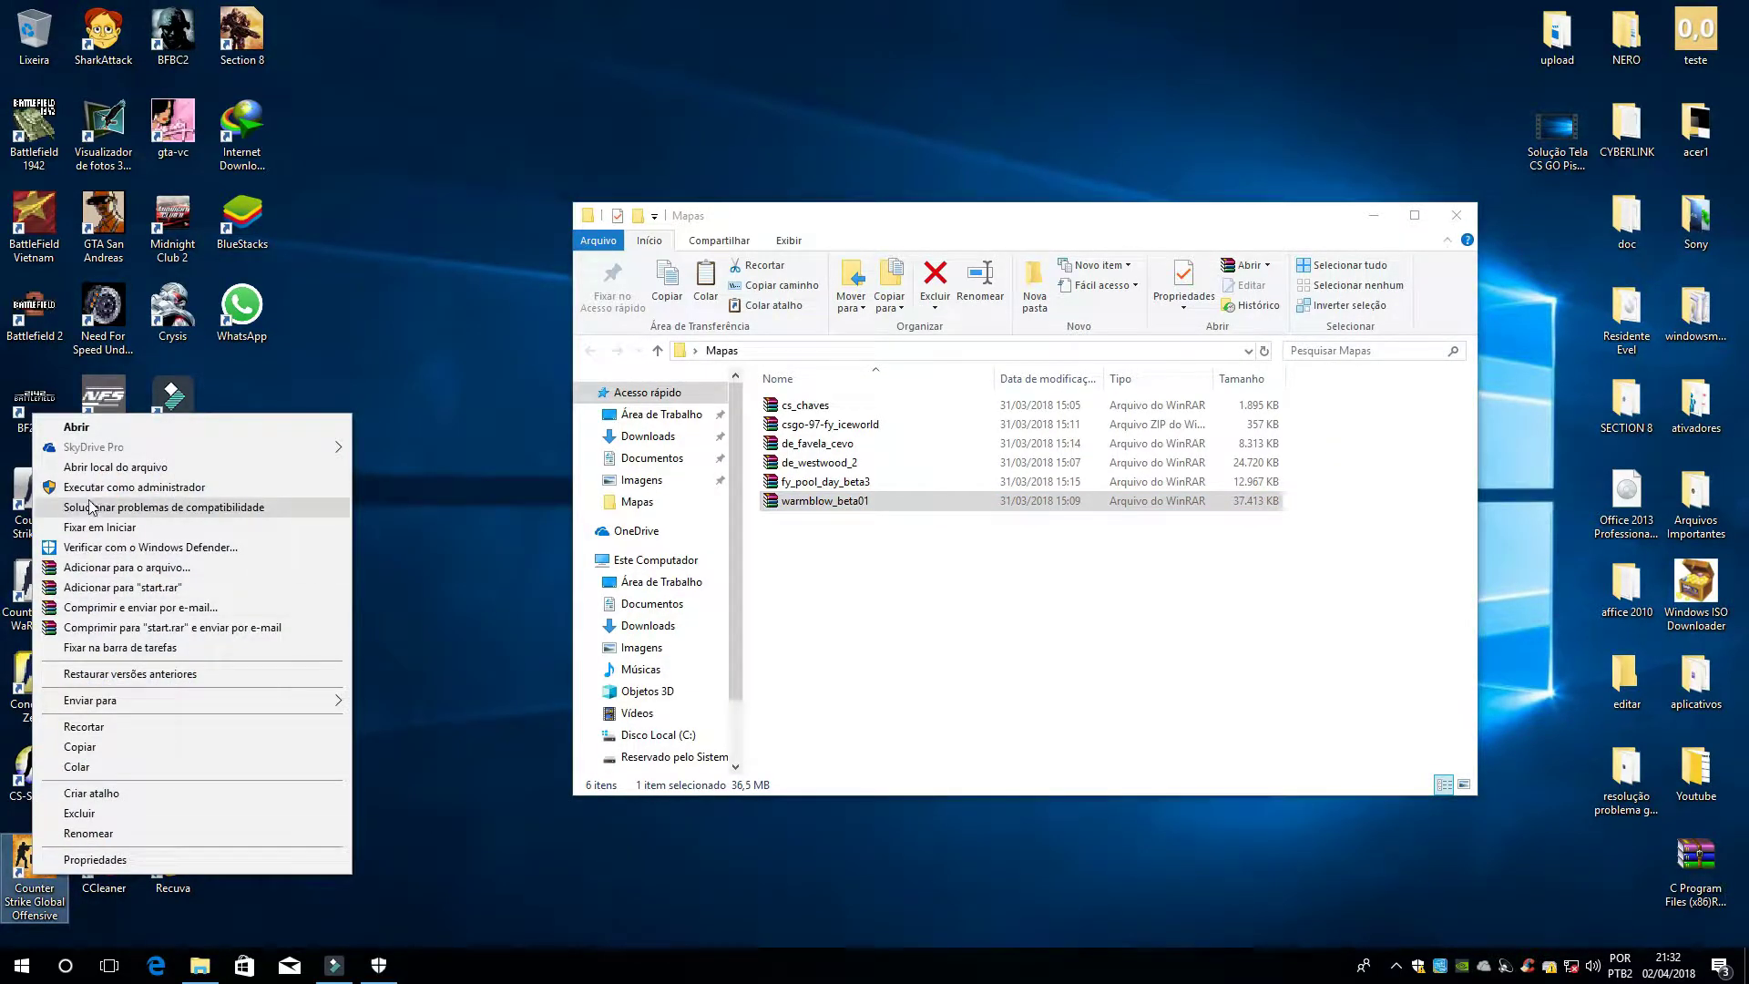
left_click(102, 468)
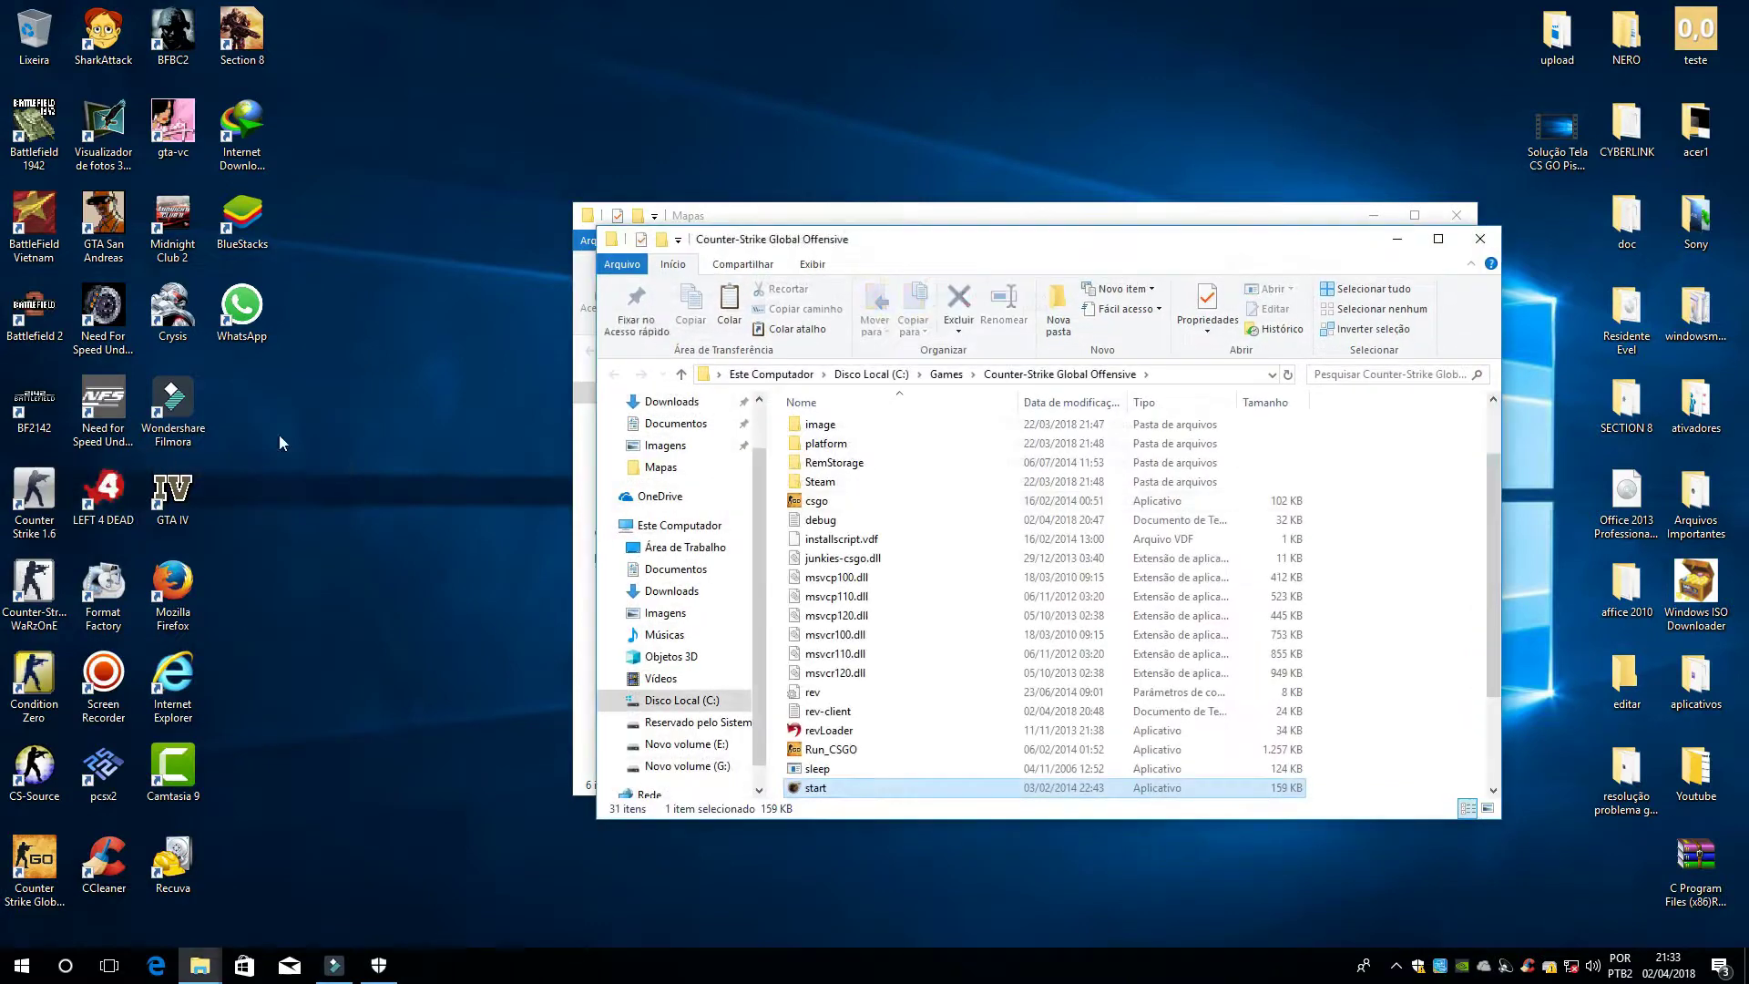
scroll(799, 456, "up", 2)
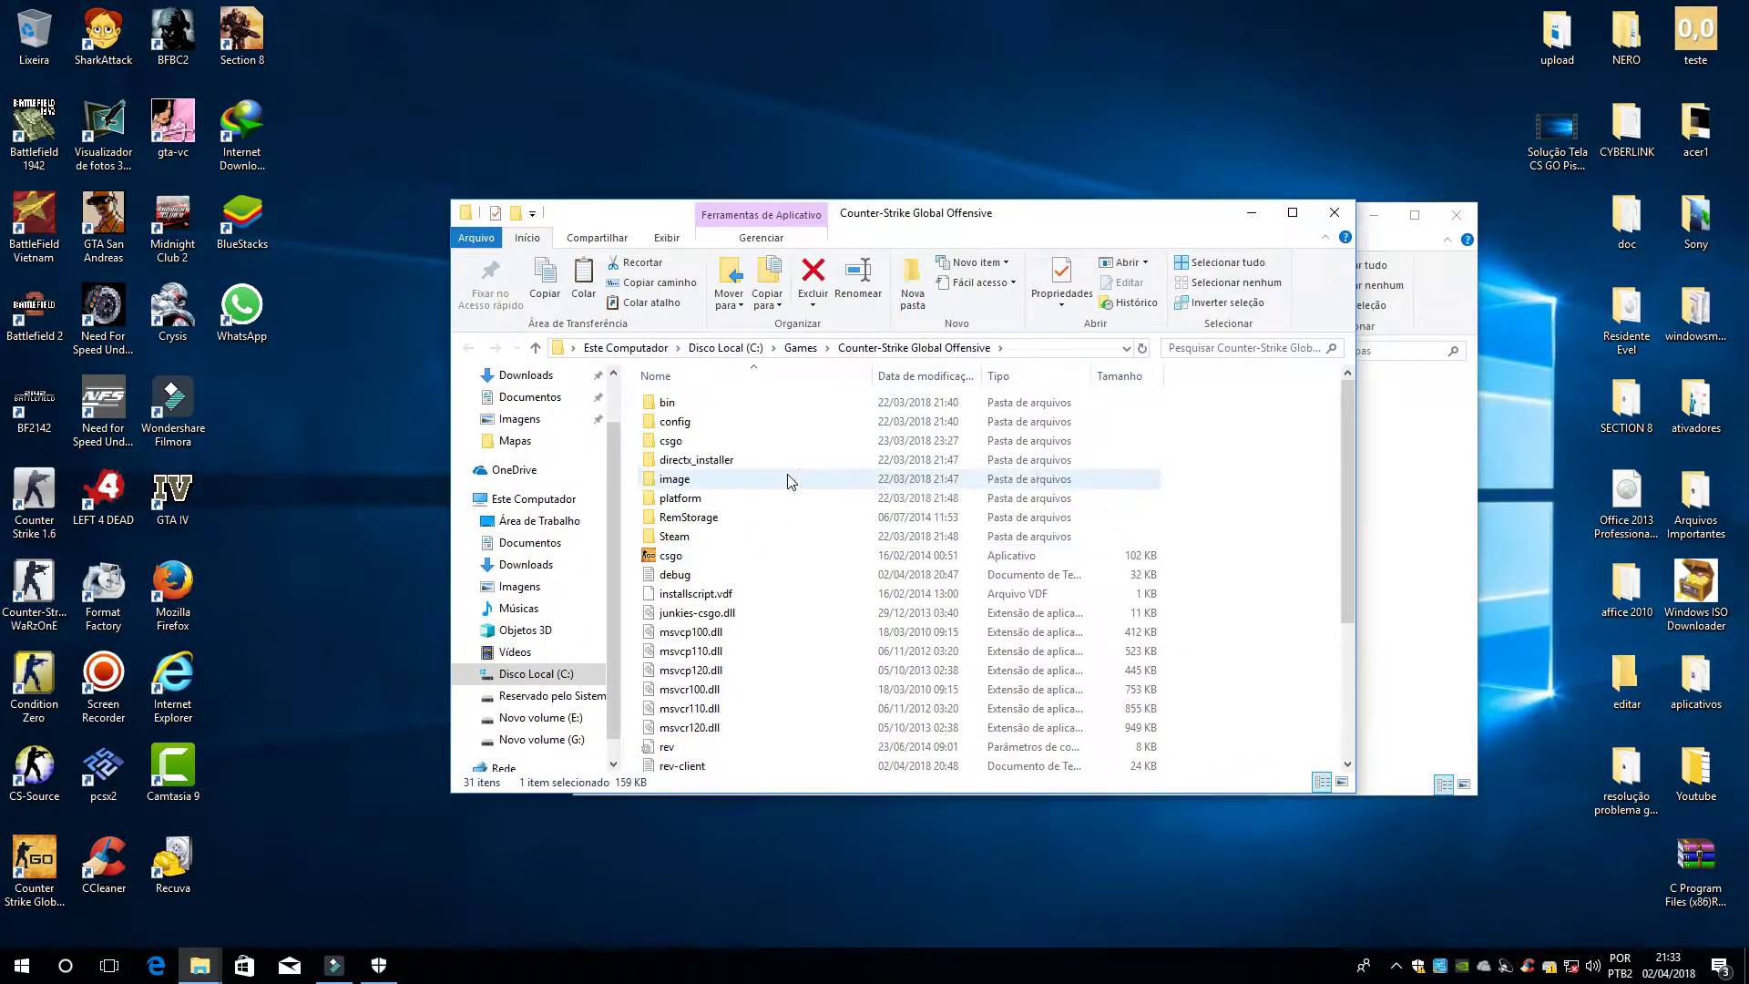
double_click(690, 444)
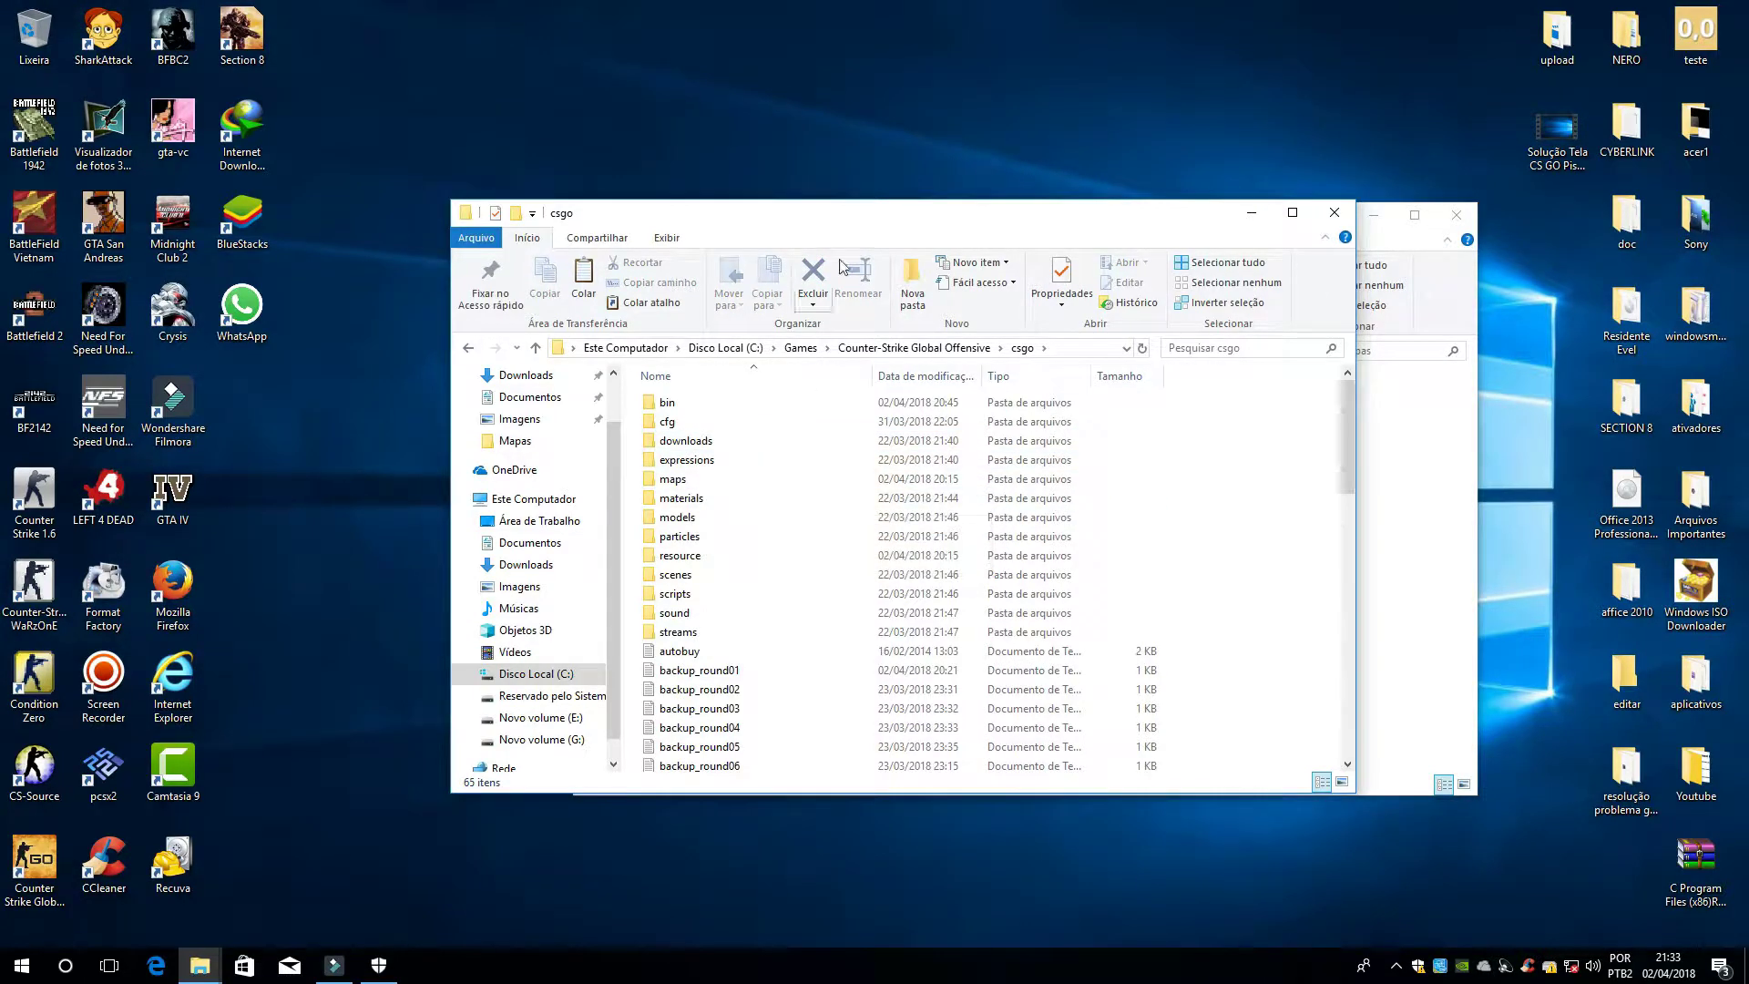
Arrange the game's csgo folder window and the Mapas window side by side, narrowing the Mapas window to fit
left_click_drag(800, 215, 412, 206)
left_click_drag(992, 202, 1191, 194)
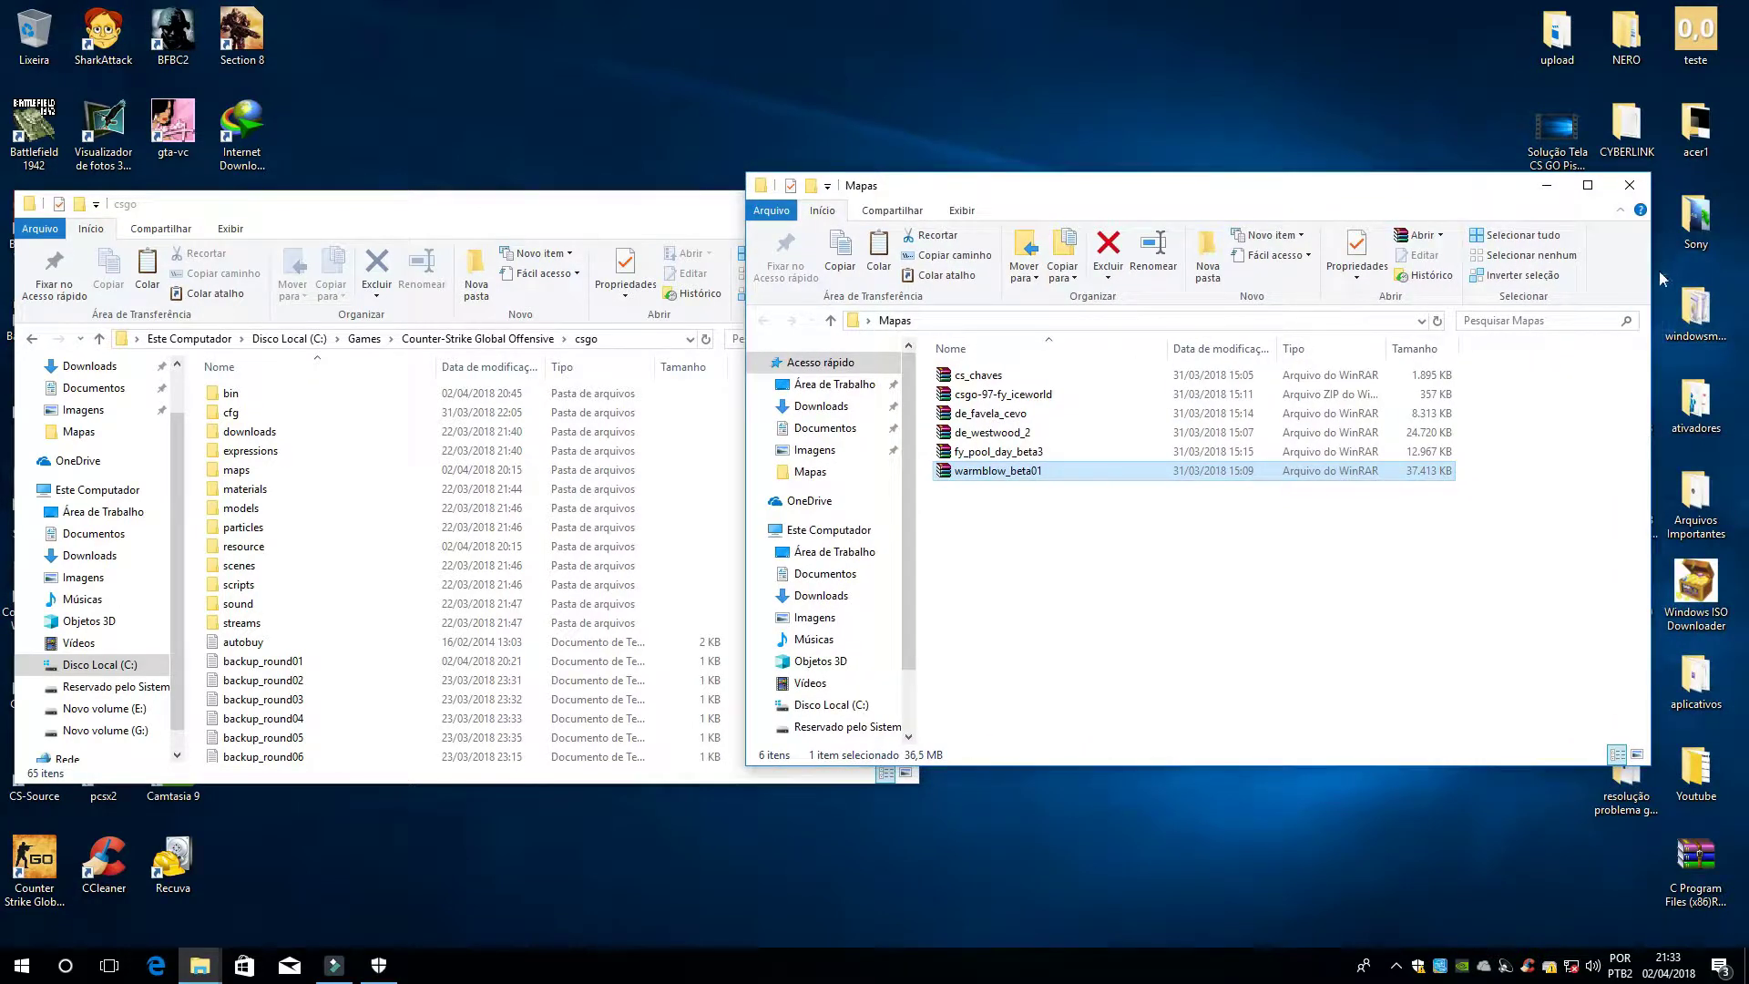
left_click_drag(1659, 271, 1506, 261)
left_click_drag(1238, 191, 1414, 209)
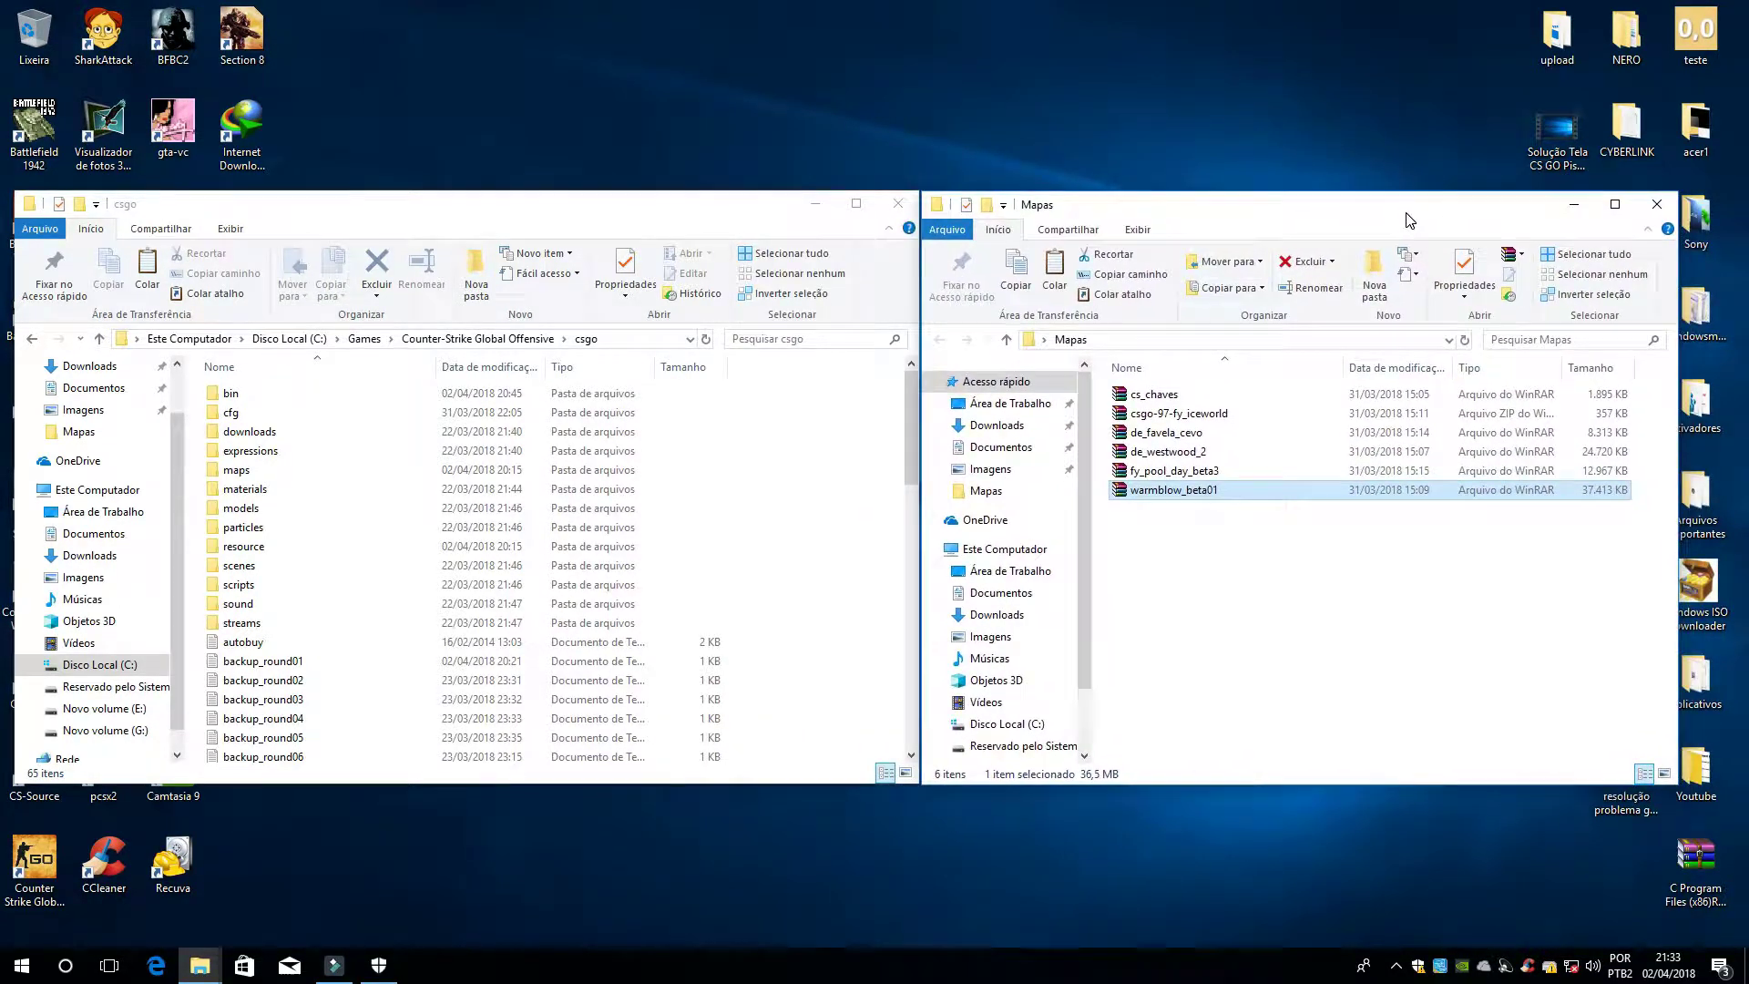
Copy the path C:\Games\Counter-Strike Global Offensive from the target in the game shortcut's properties, then cancel the properties dialog
right_click(17, 870)
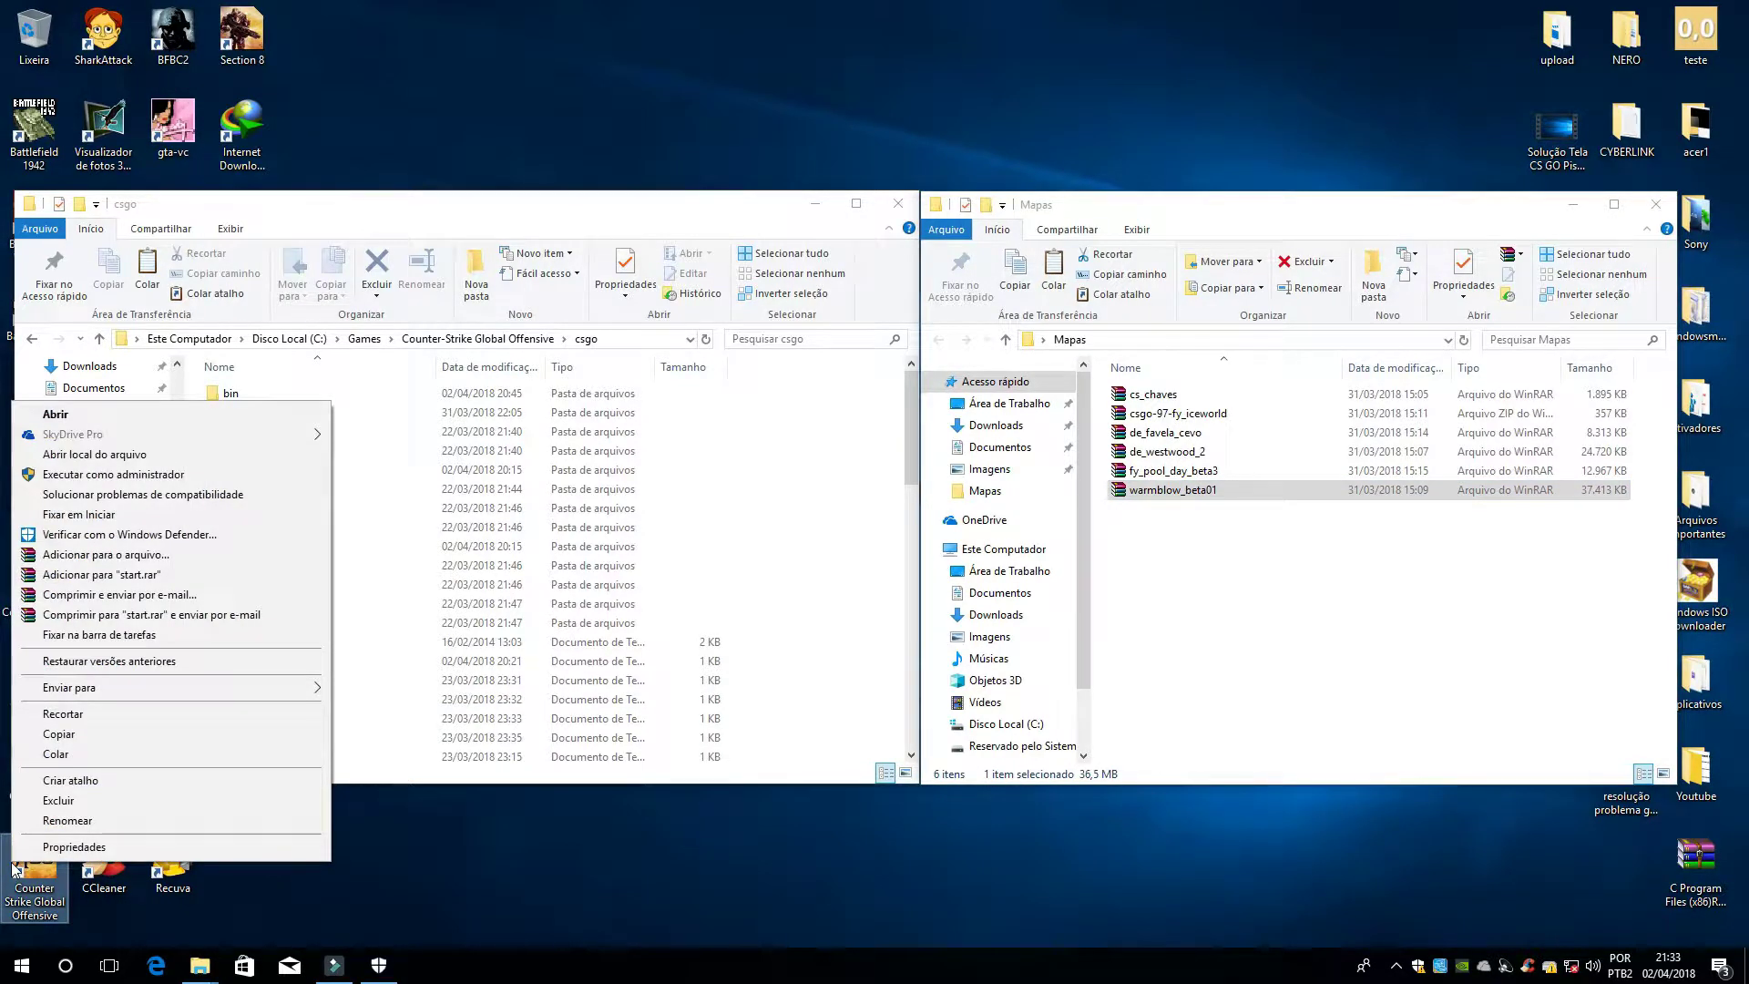
left_click(56, 847)
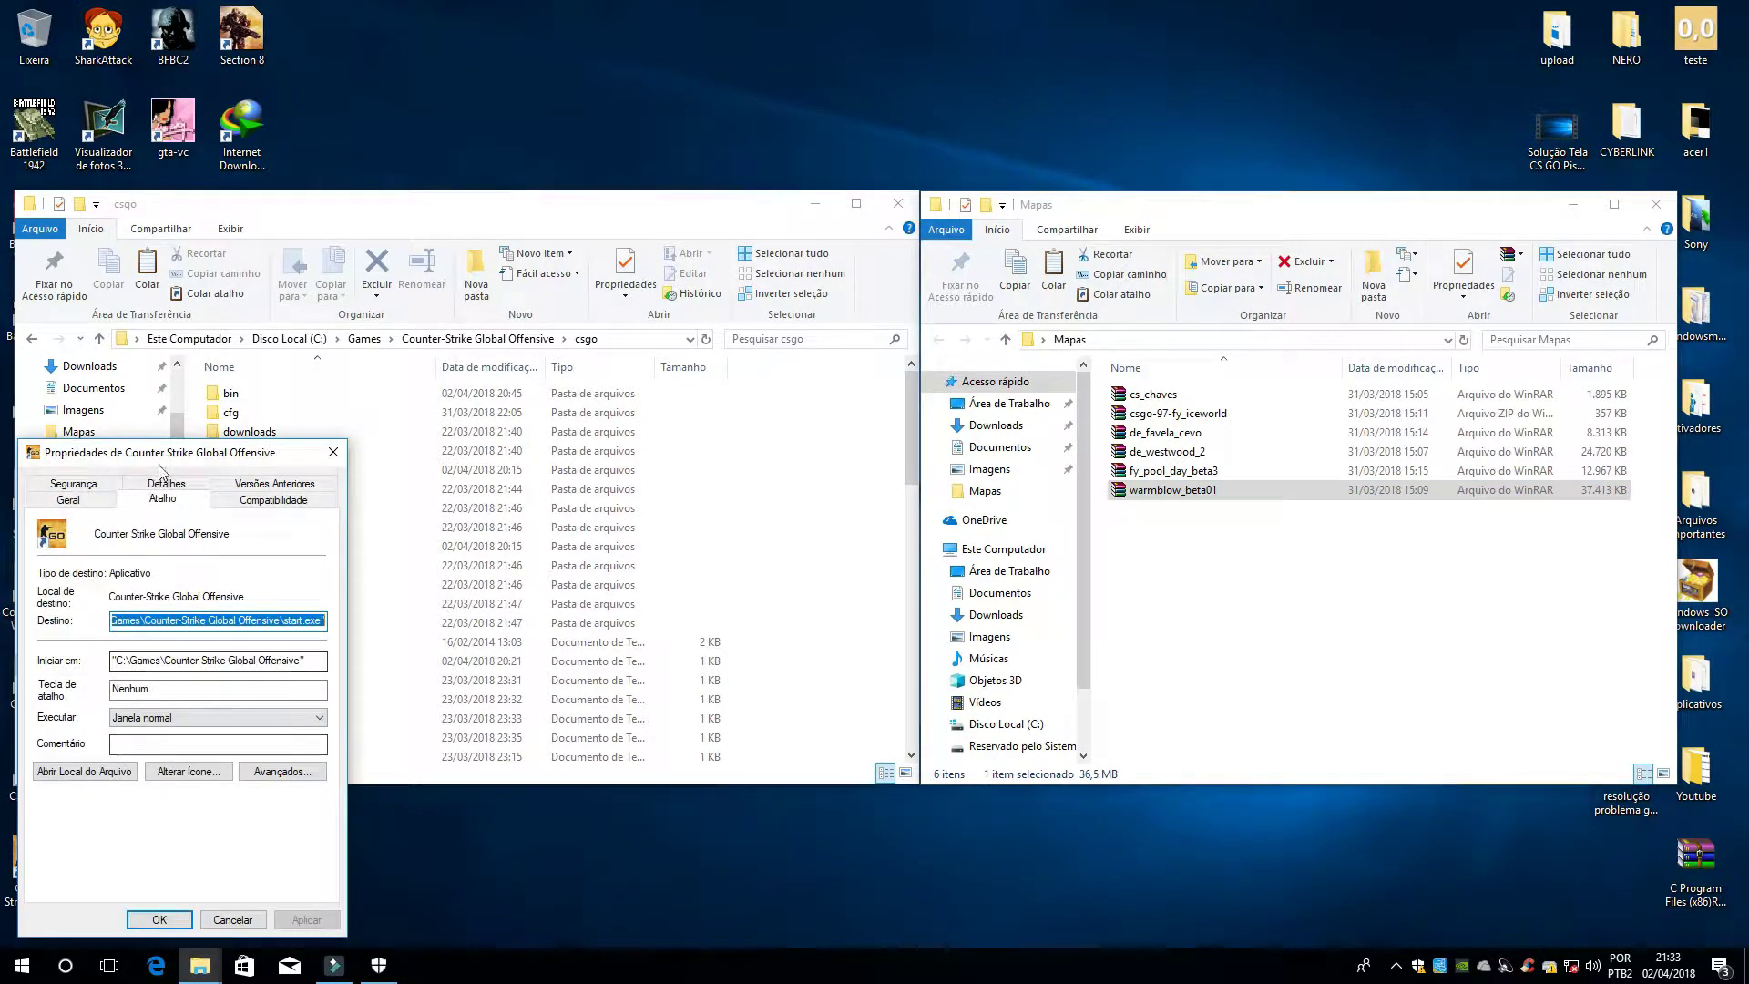
left_click_drag(159, 464, 739, 459)
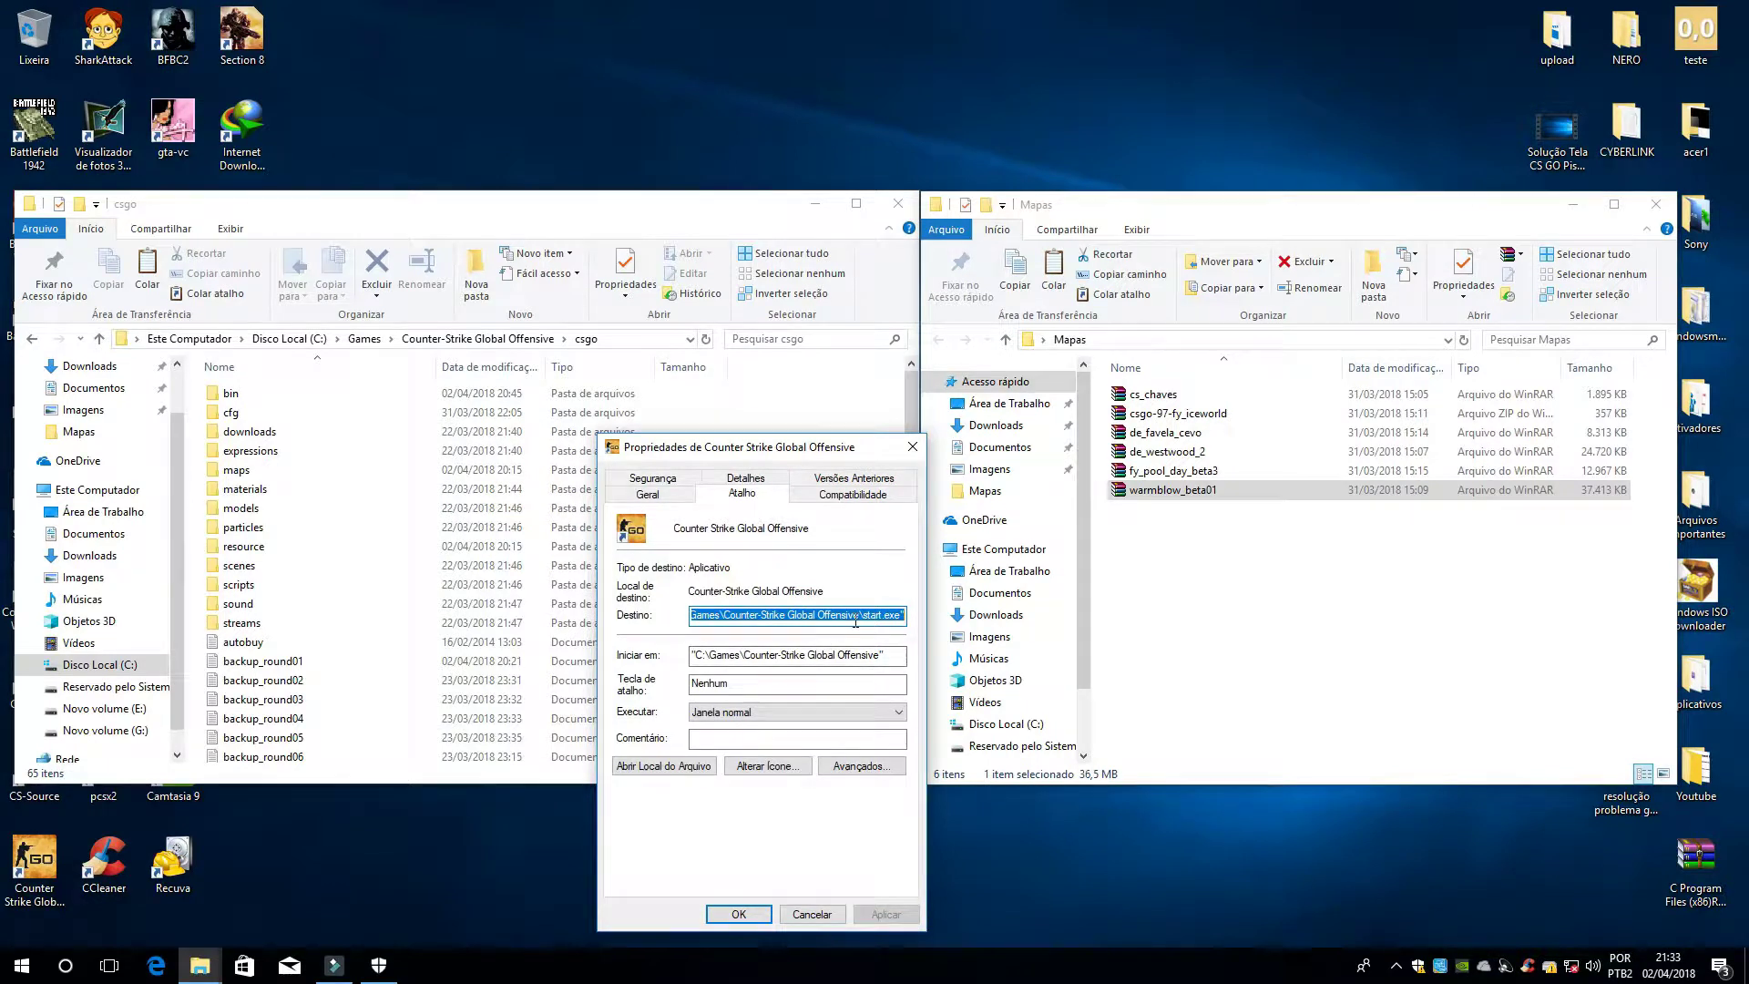
left_click_drag(860, 619, 684, 608)
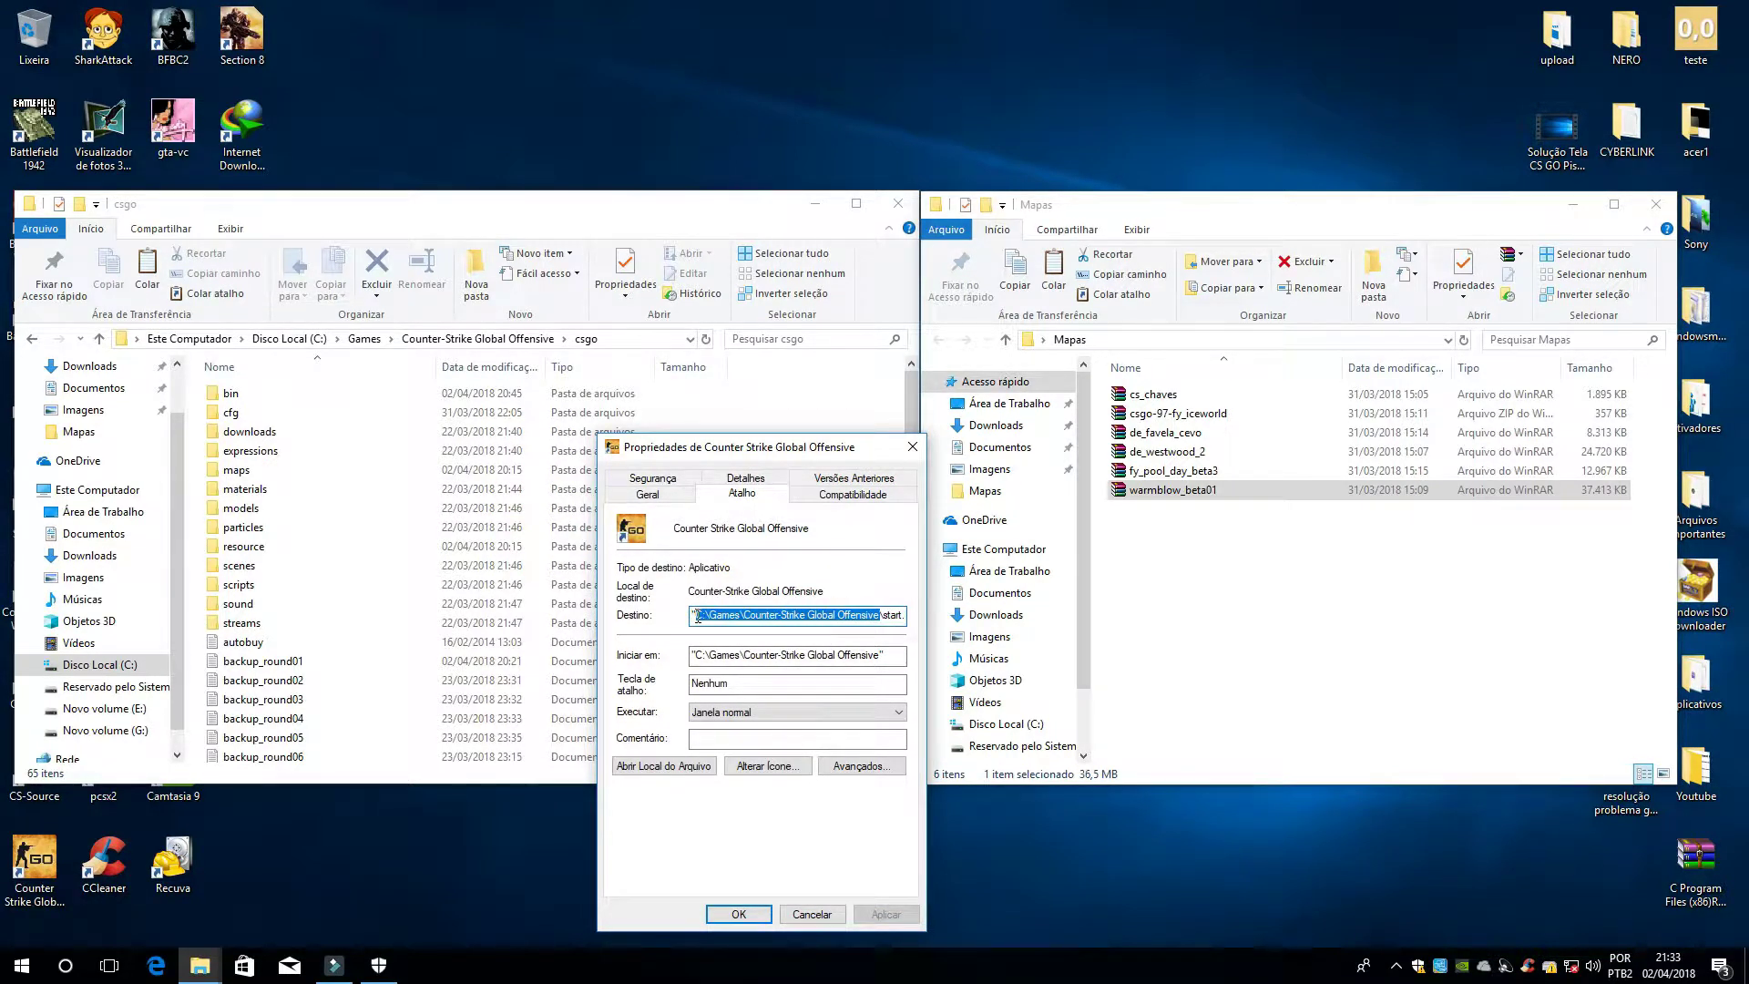
right_click(849, 610)
left_click(927, 669)
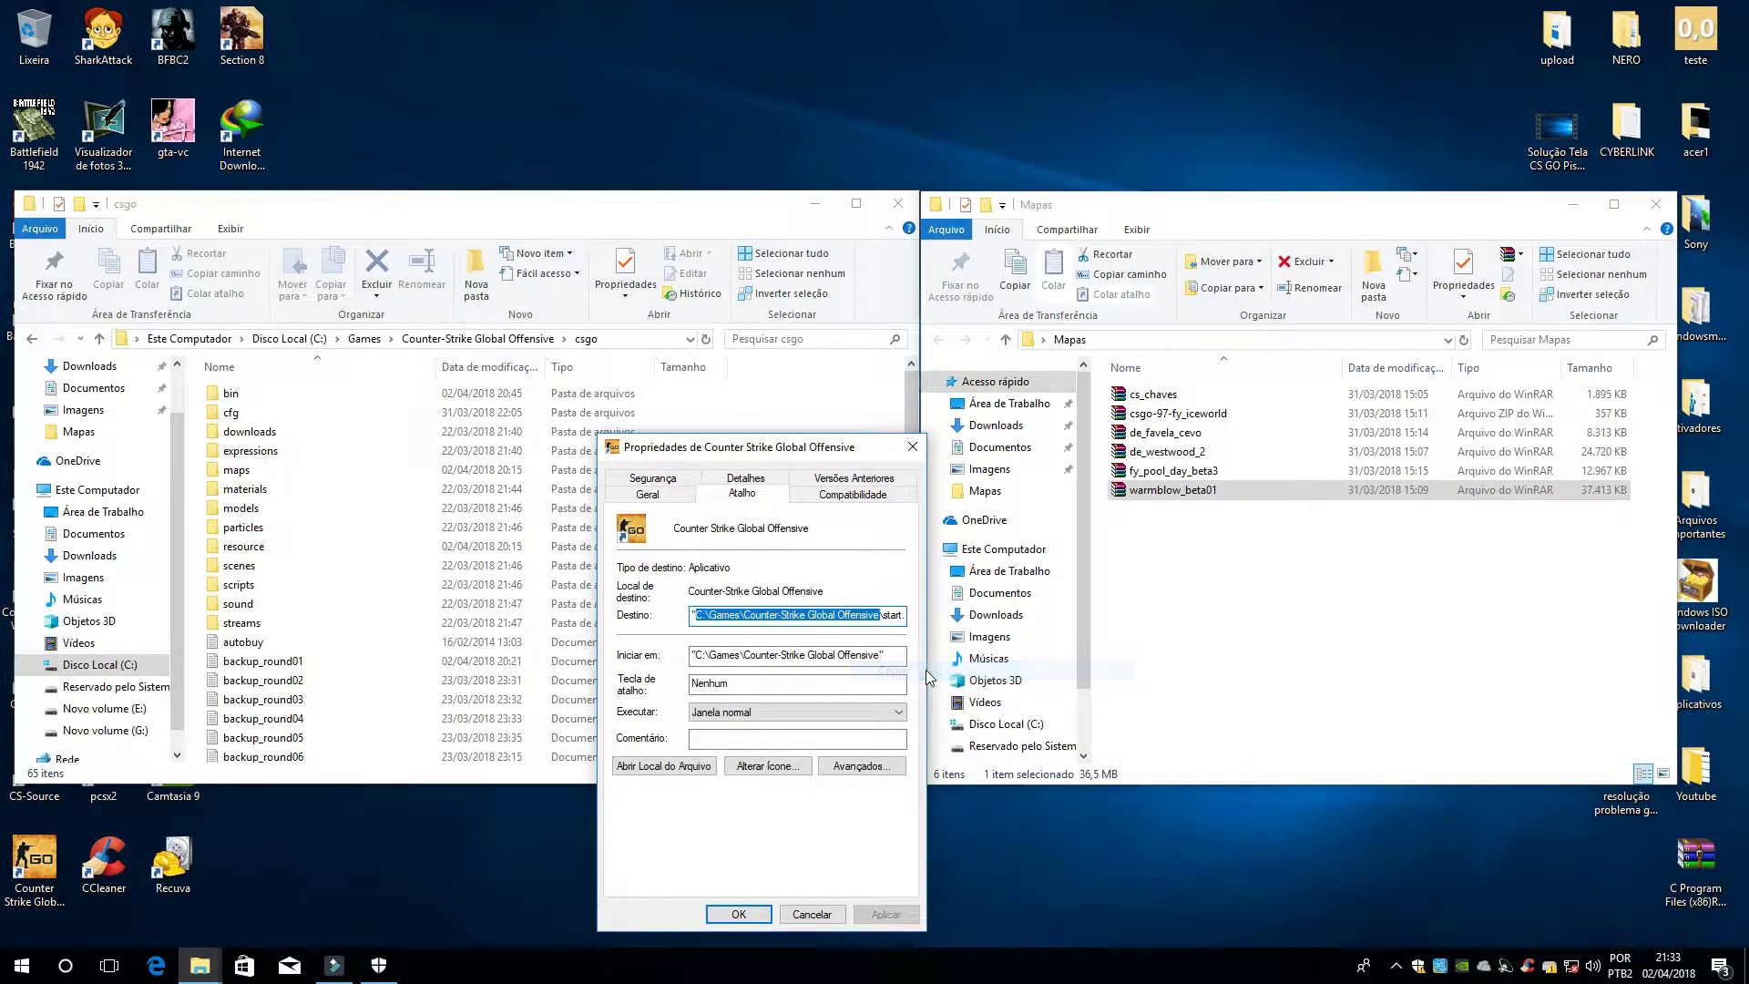
left_click(799, 916)
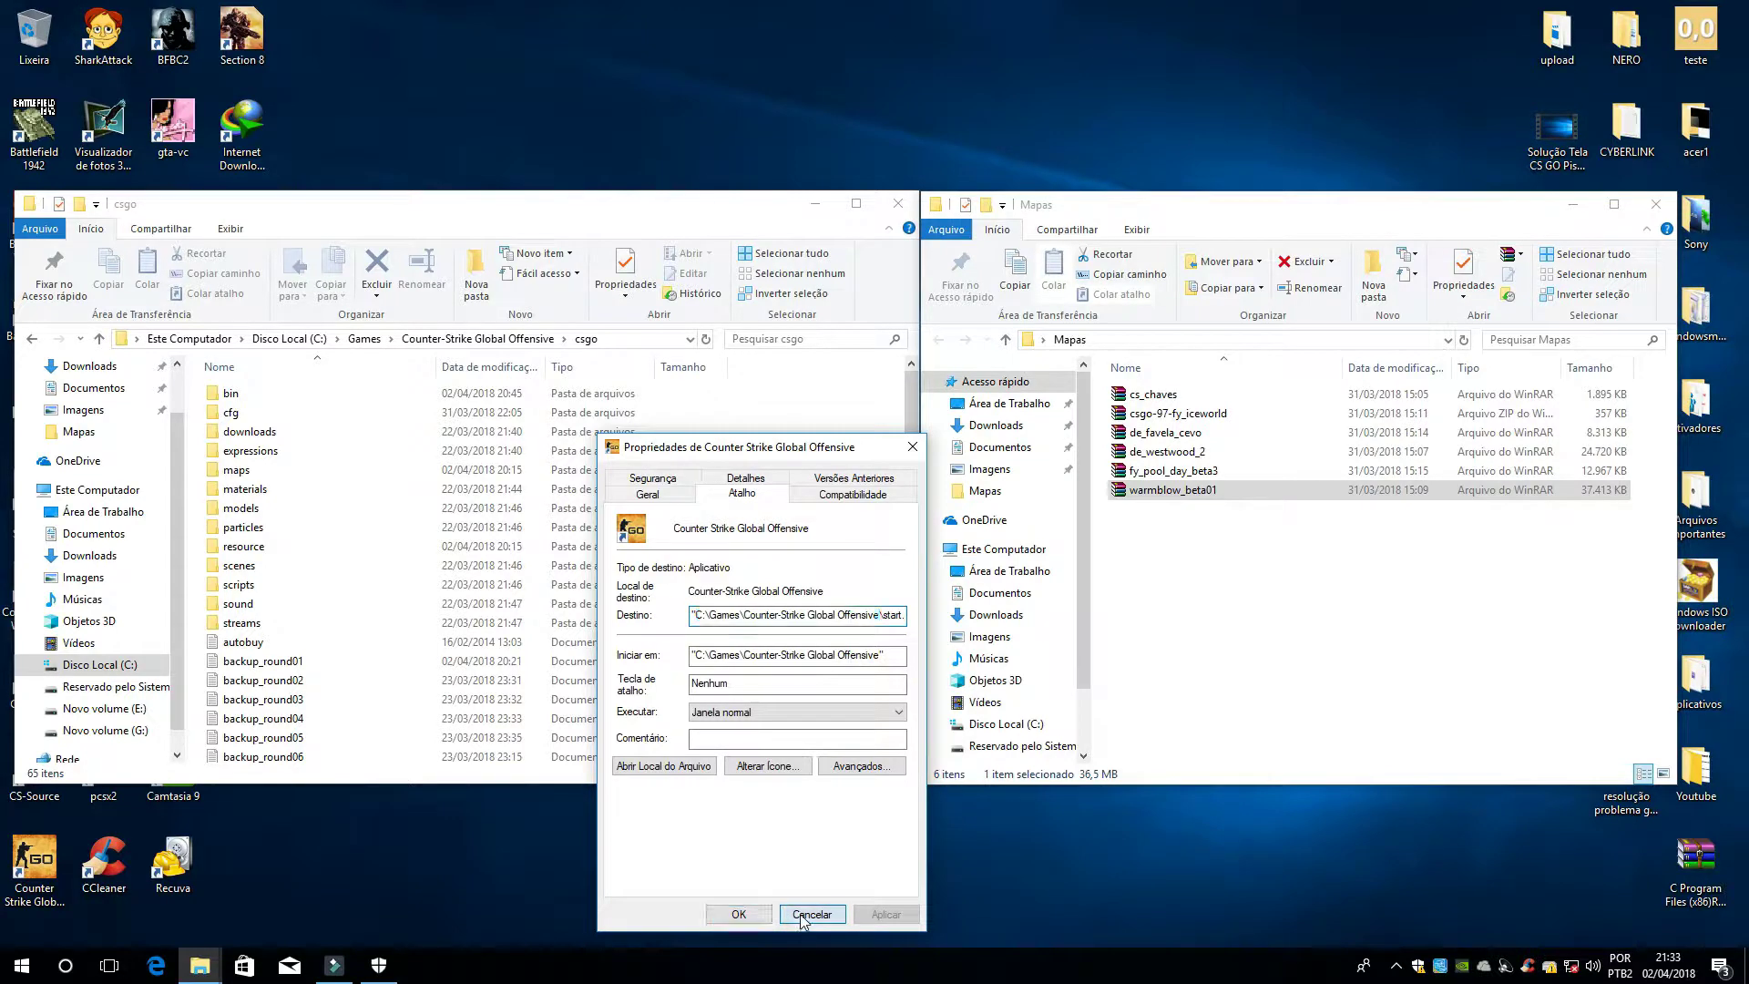
Reach the game's csgo folder in a new File Explorer window using the copied installation path, then close that window
right_click(201, 965)
left_click(175, 871)
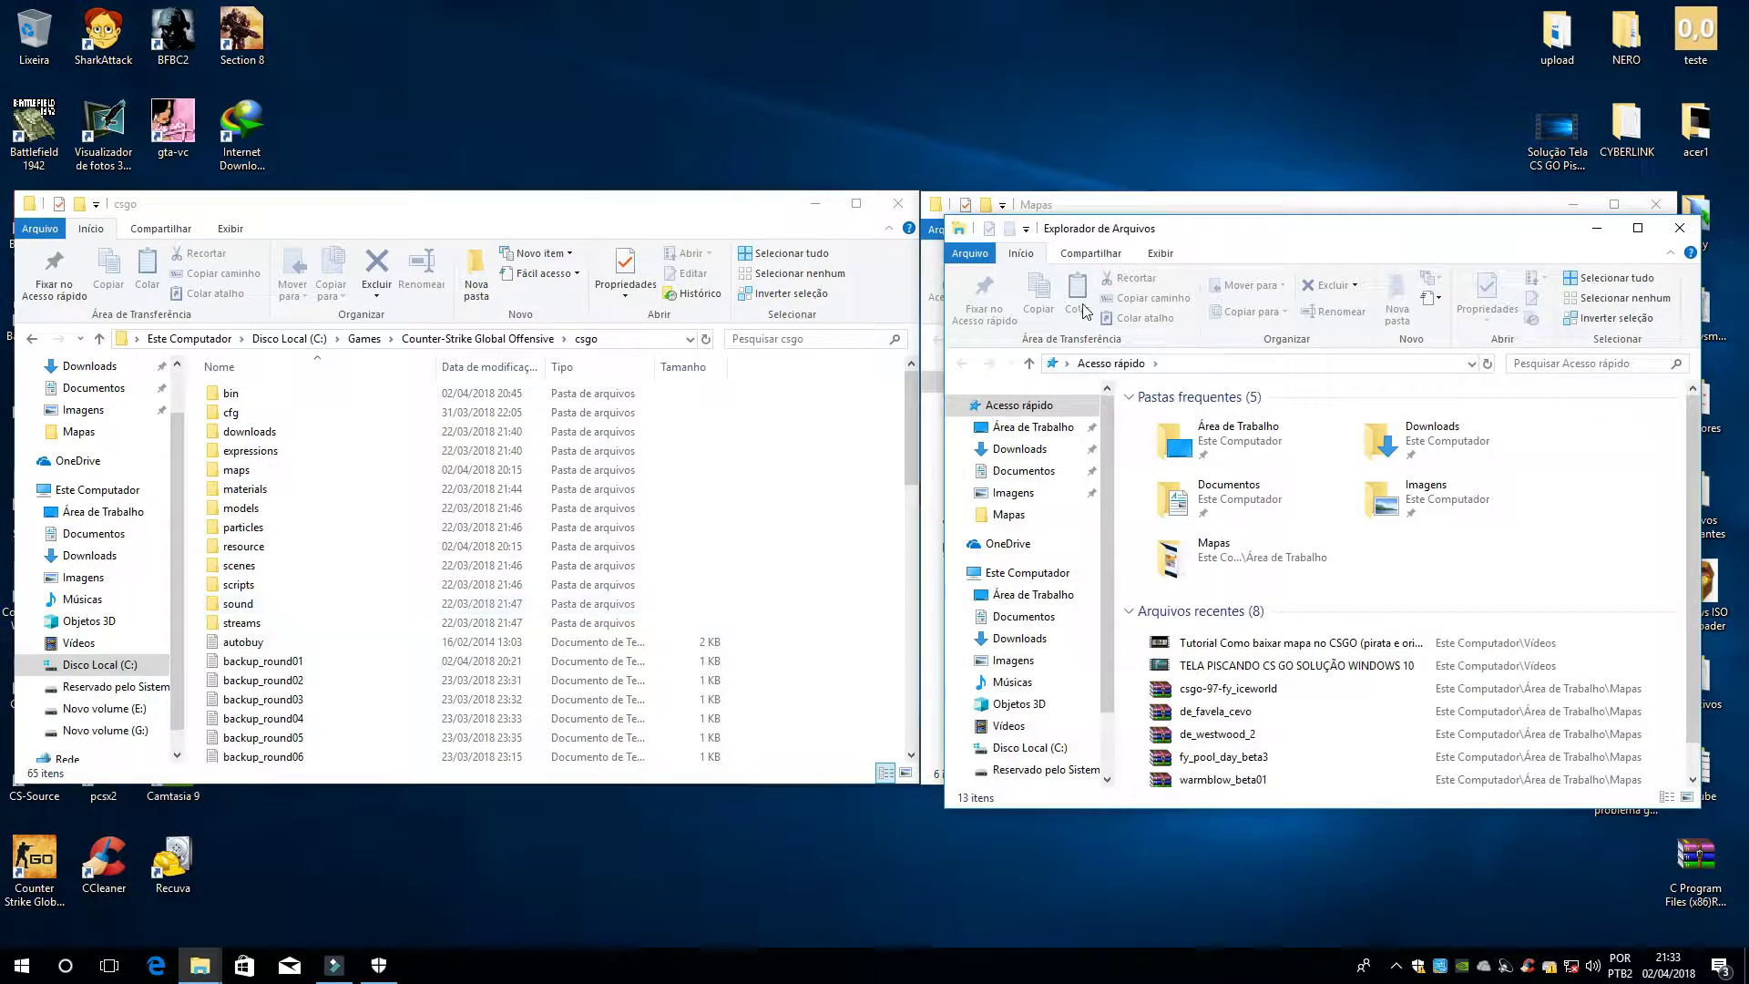
left_click_drag(1179, 235, 793, 225)
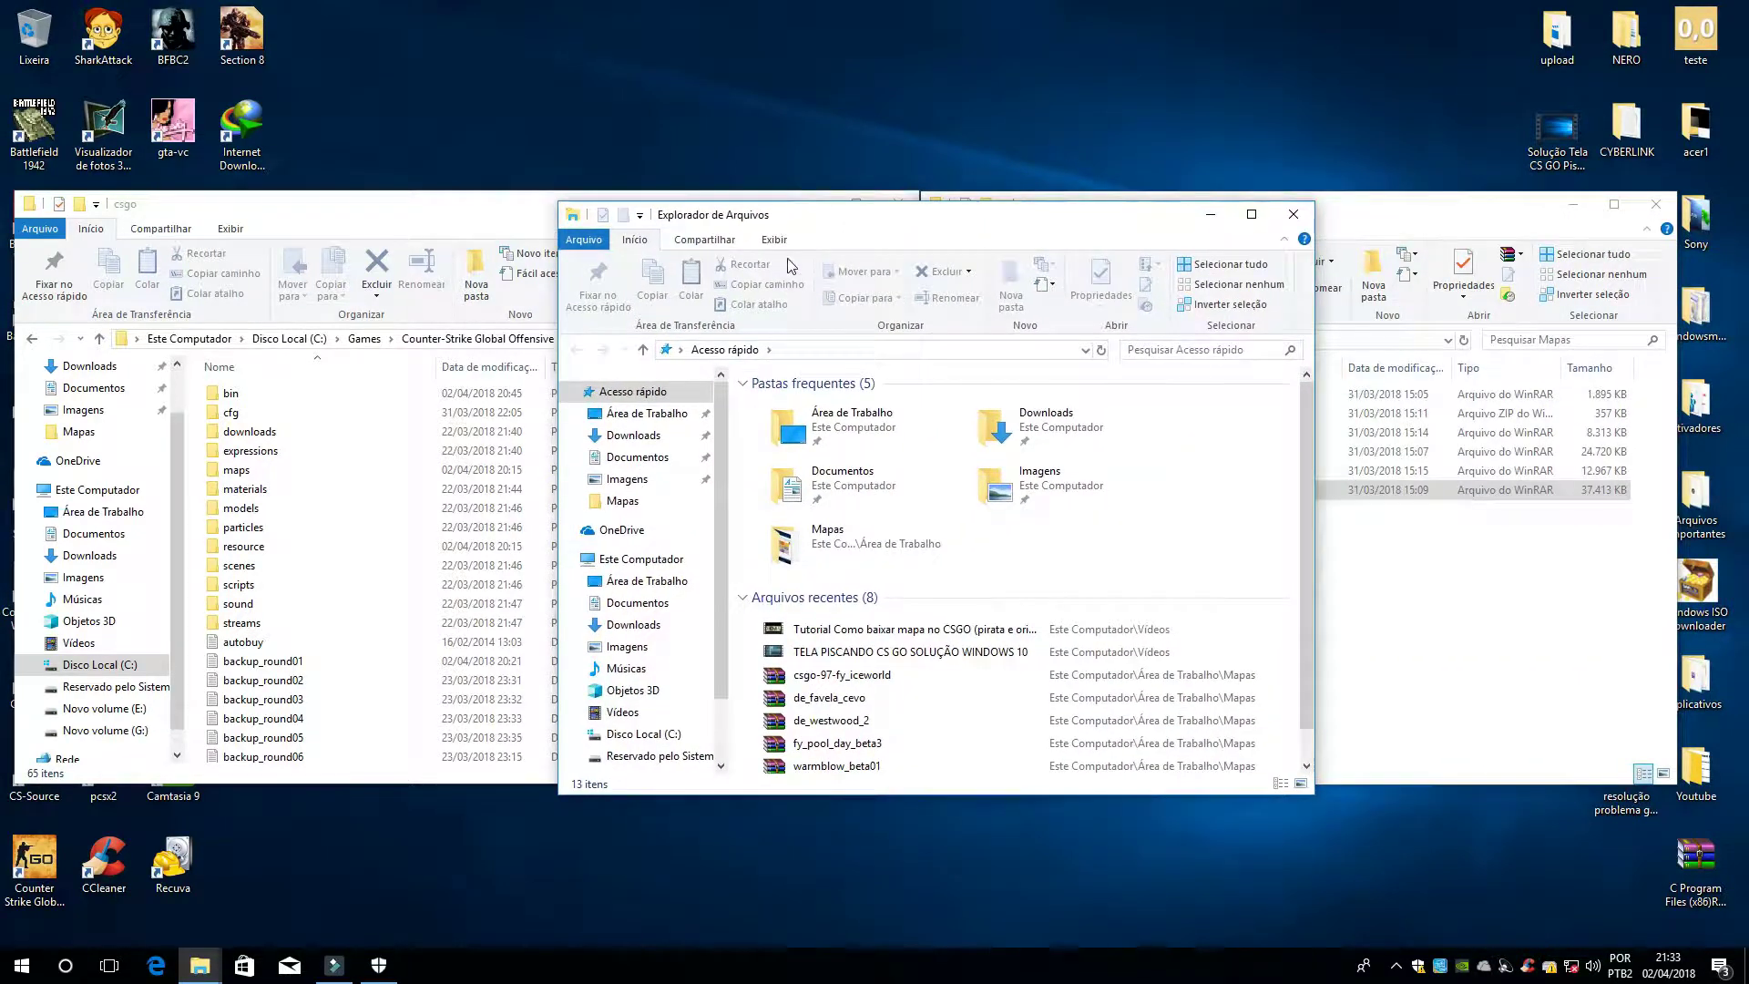
left_click(849, 354)
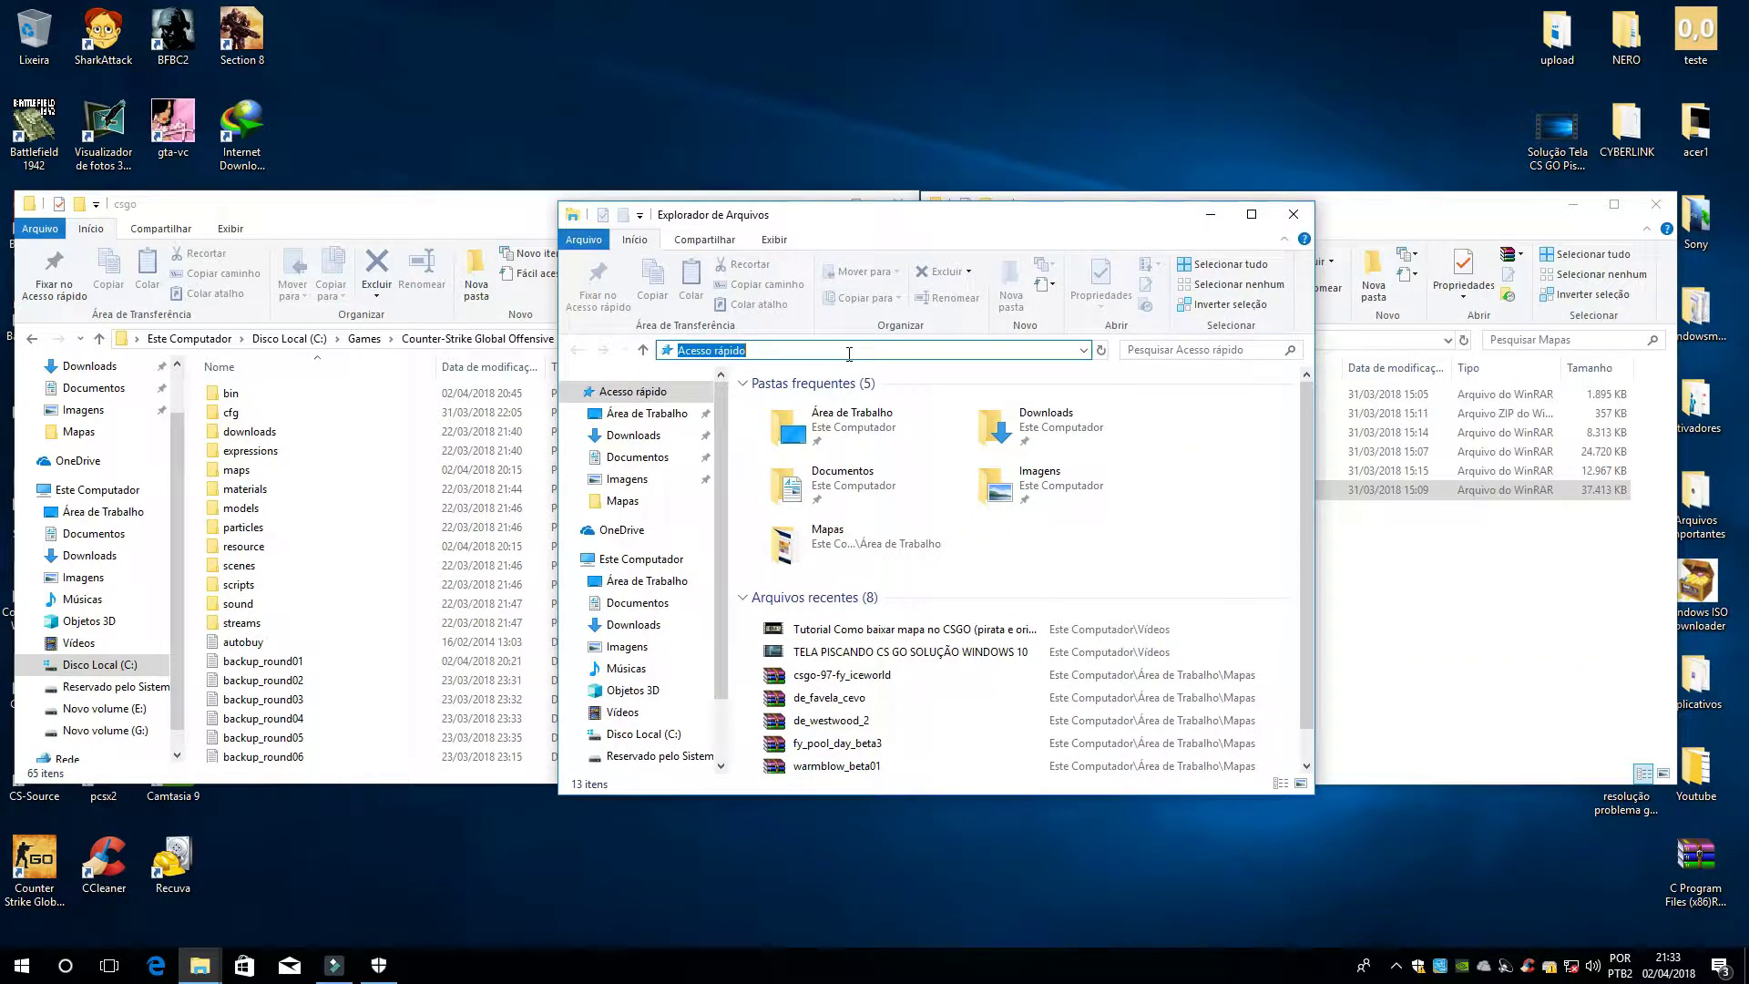
key("ctrl+v")
key("Return")
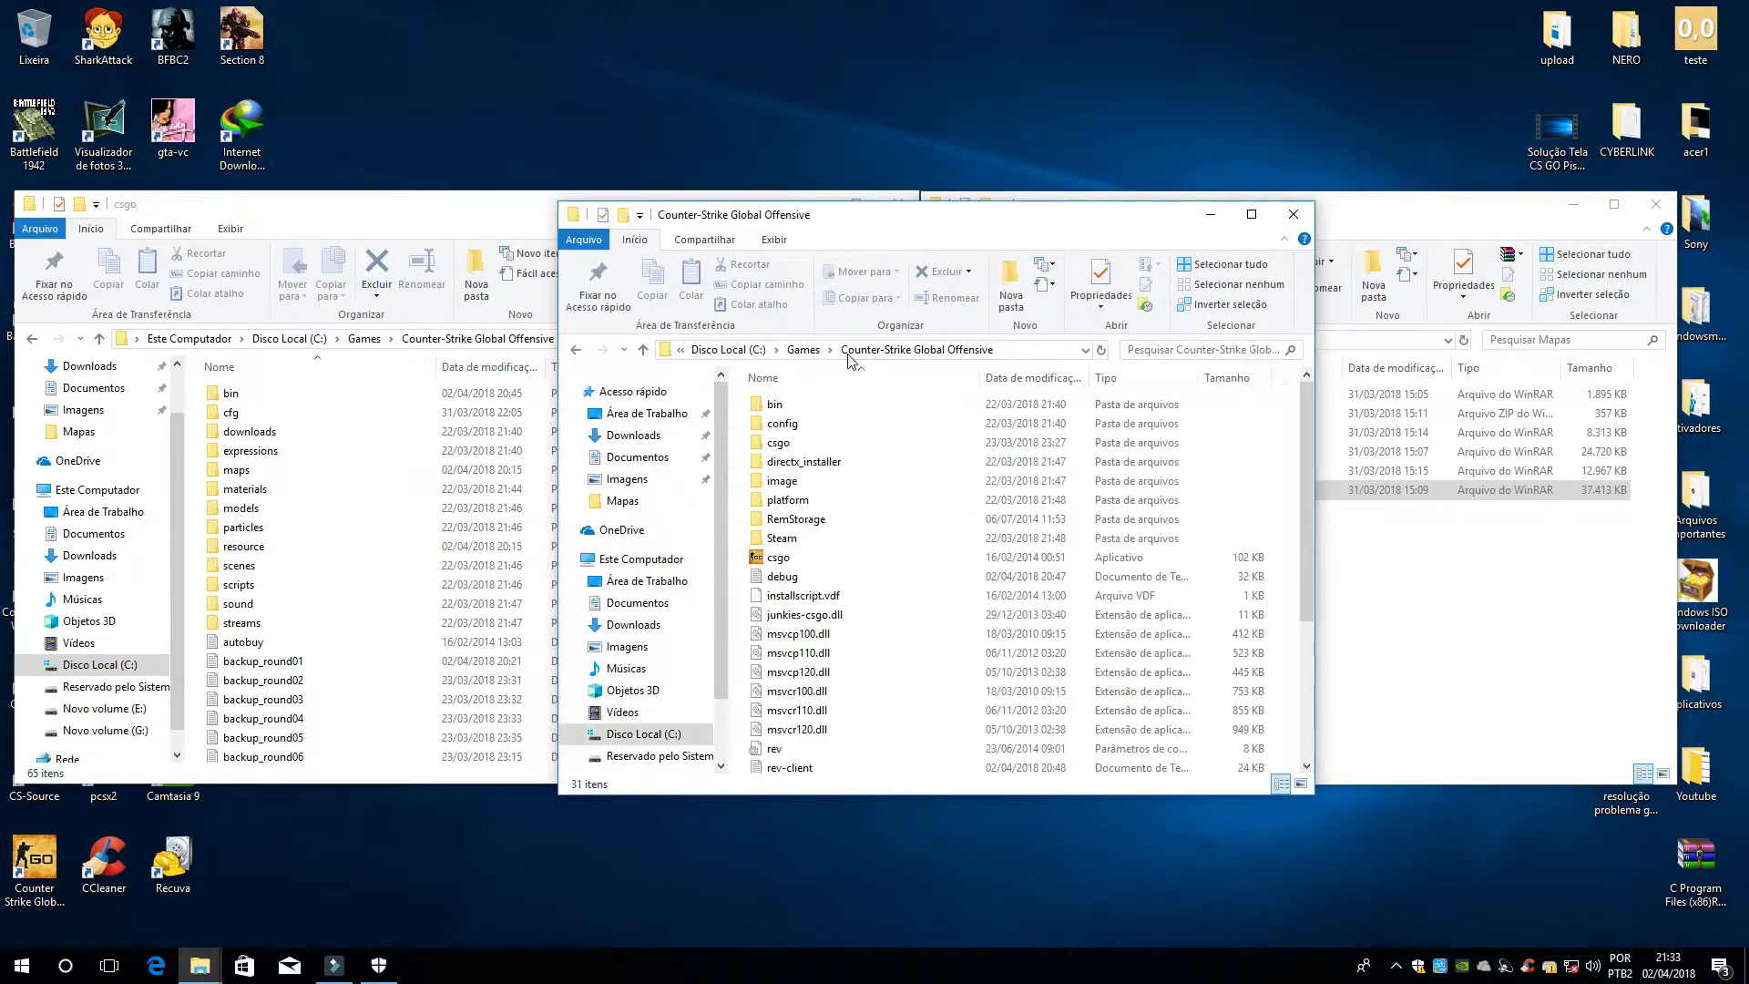
double_click(792, 446)
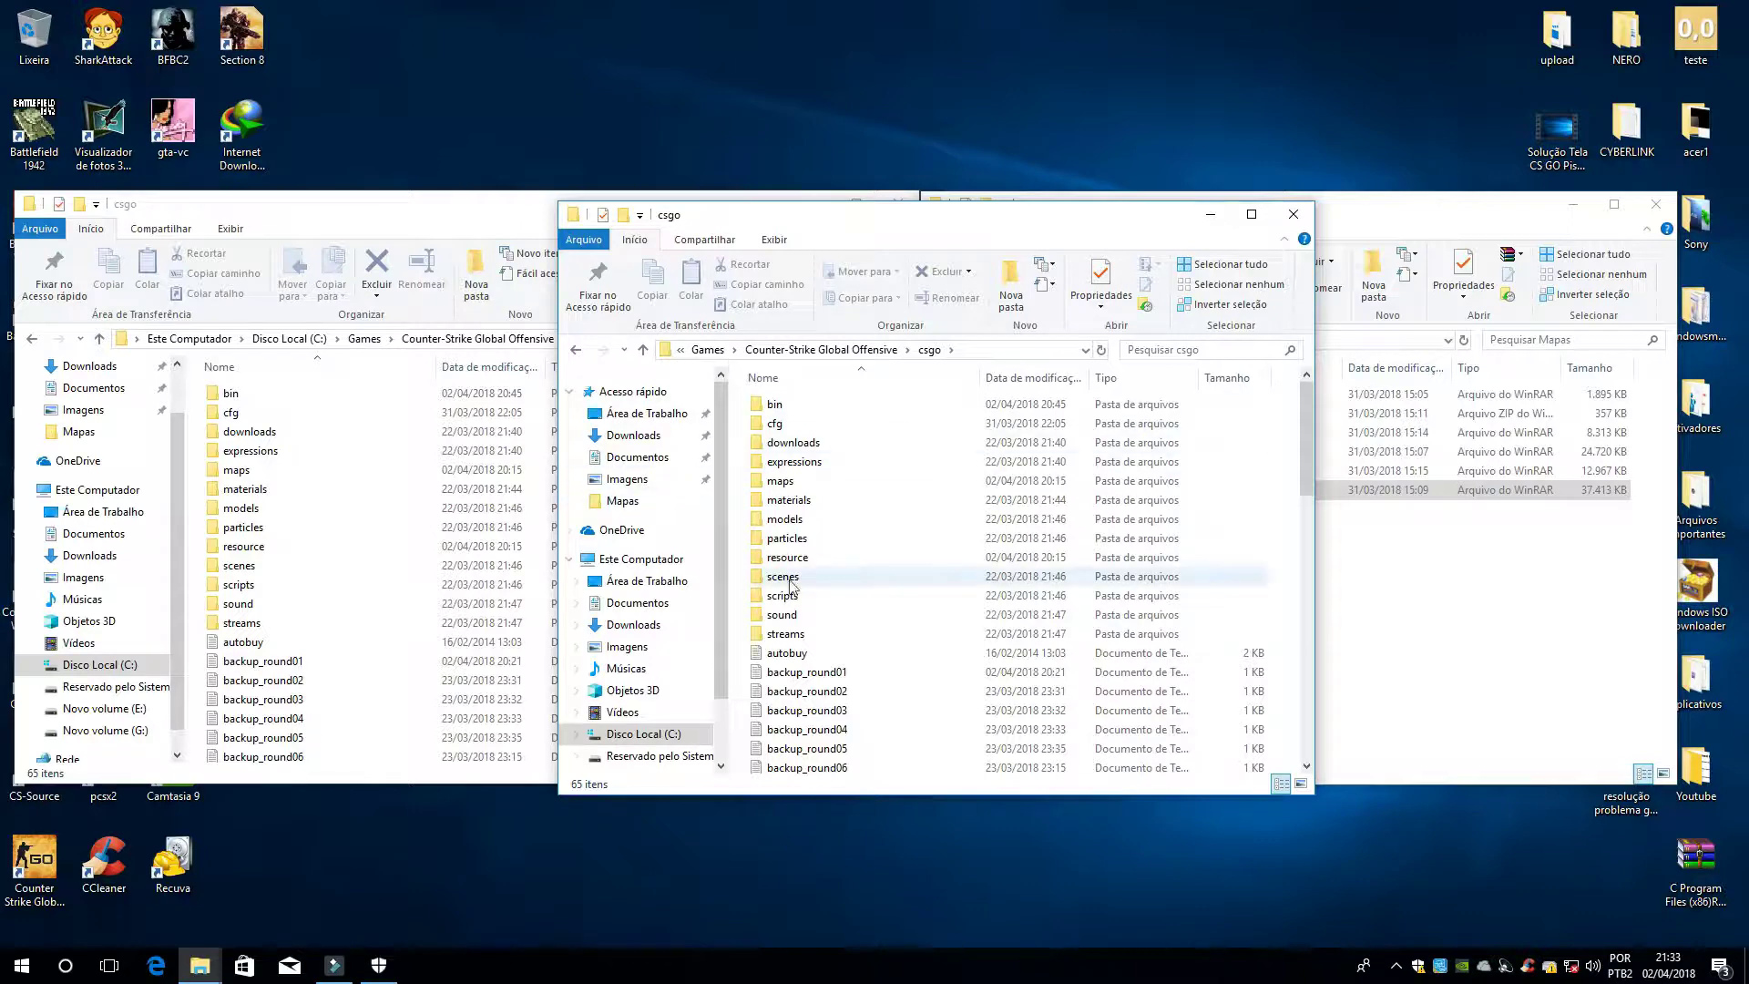
left_click(1293, 215)
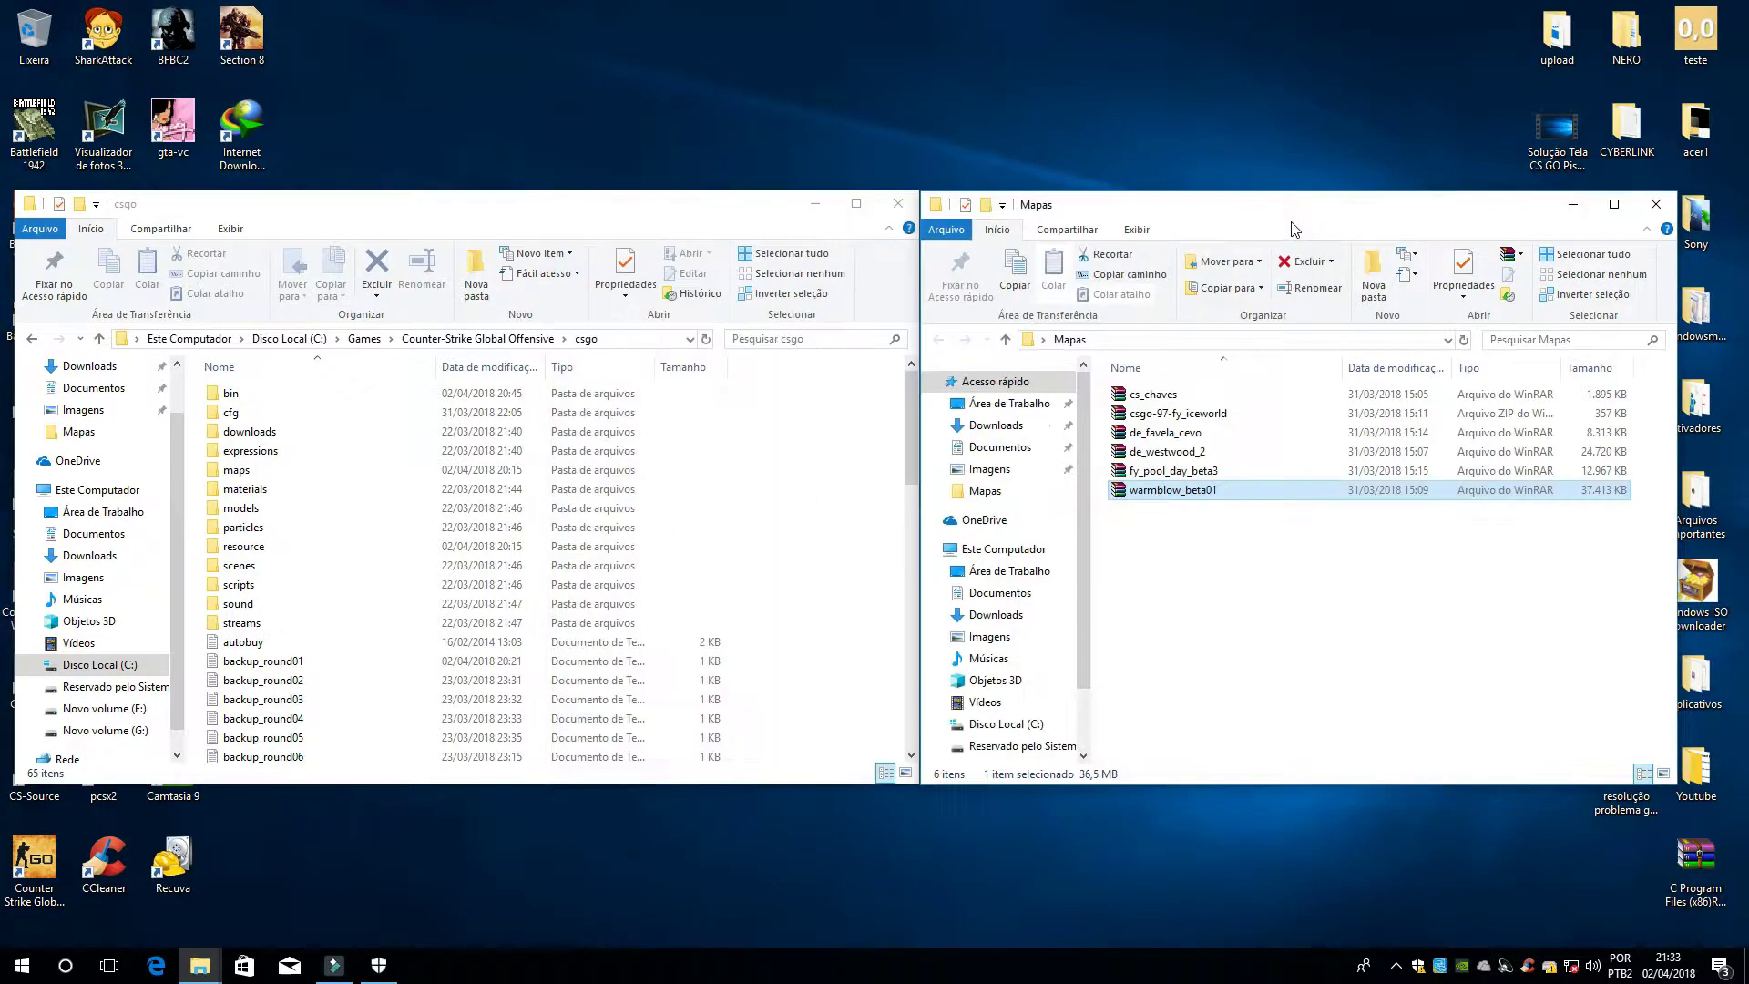
Extract the csgo and resource folders from the cs_chaves archive into the Mapas folder and close the archive
left_click(1171, 400)
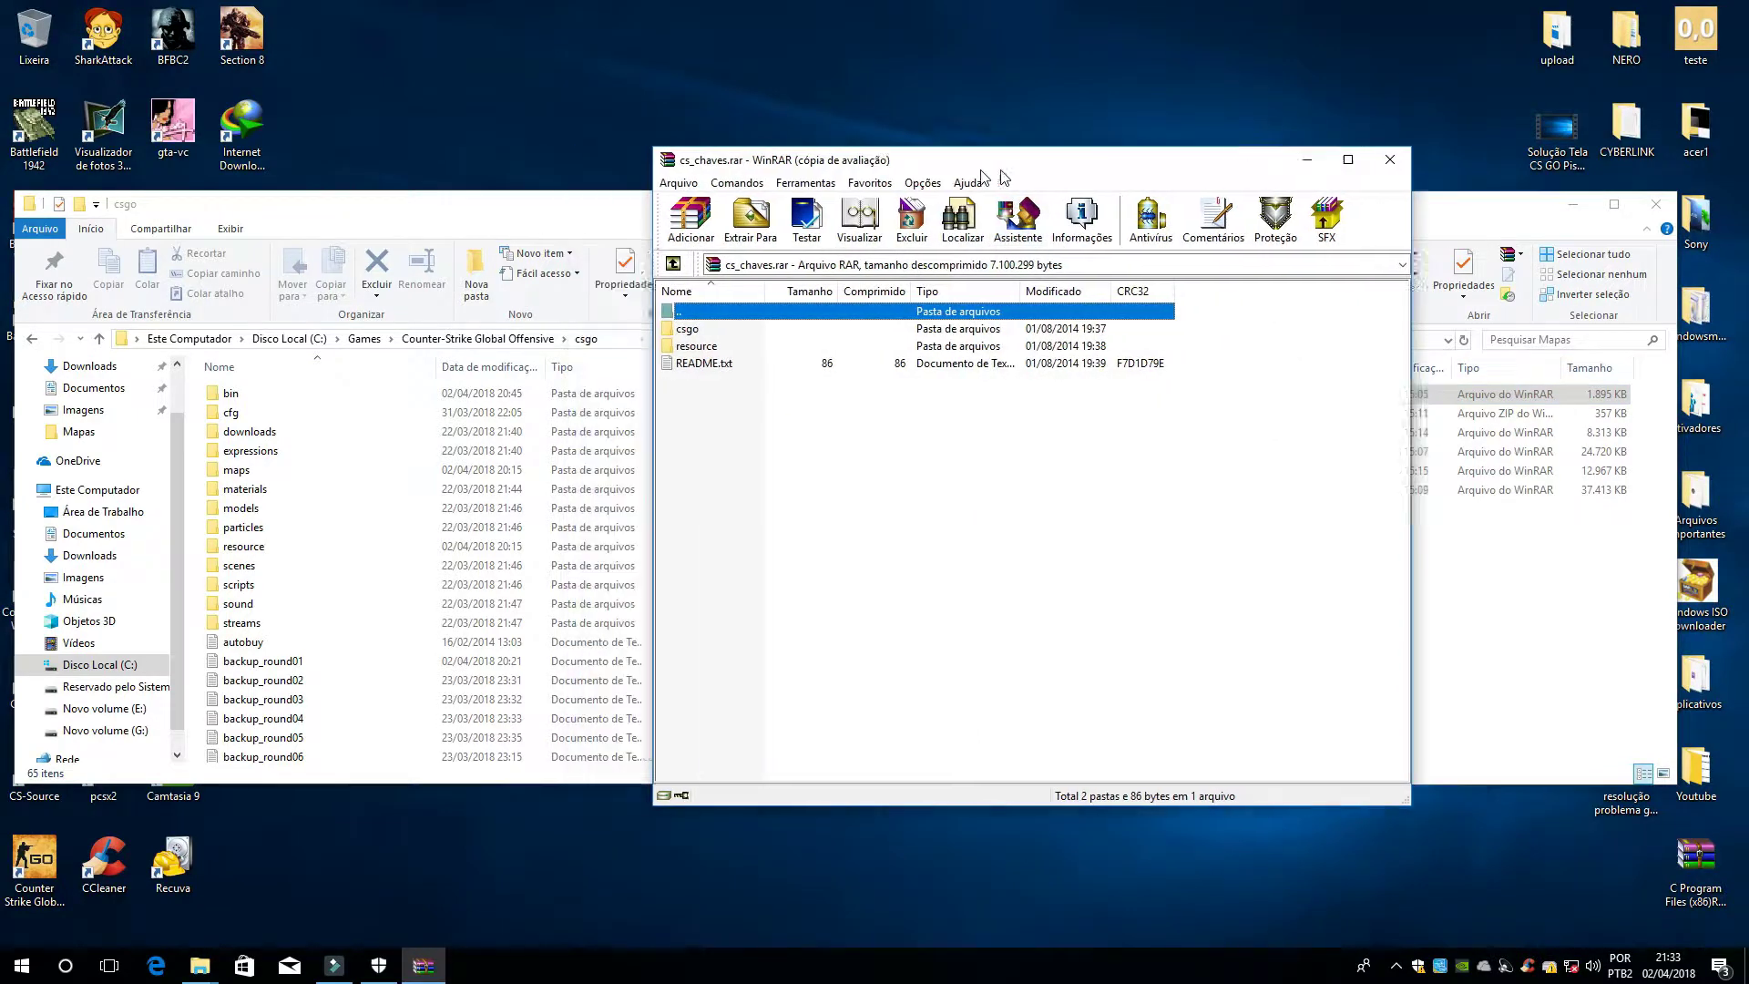
left_click_drag(982, 172, 866, 104)
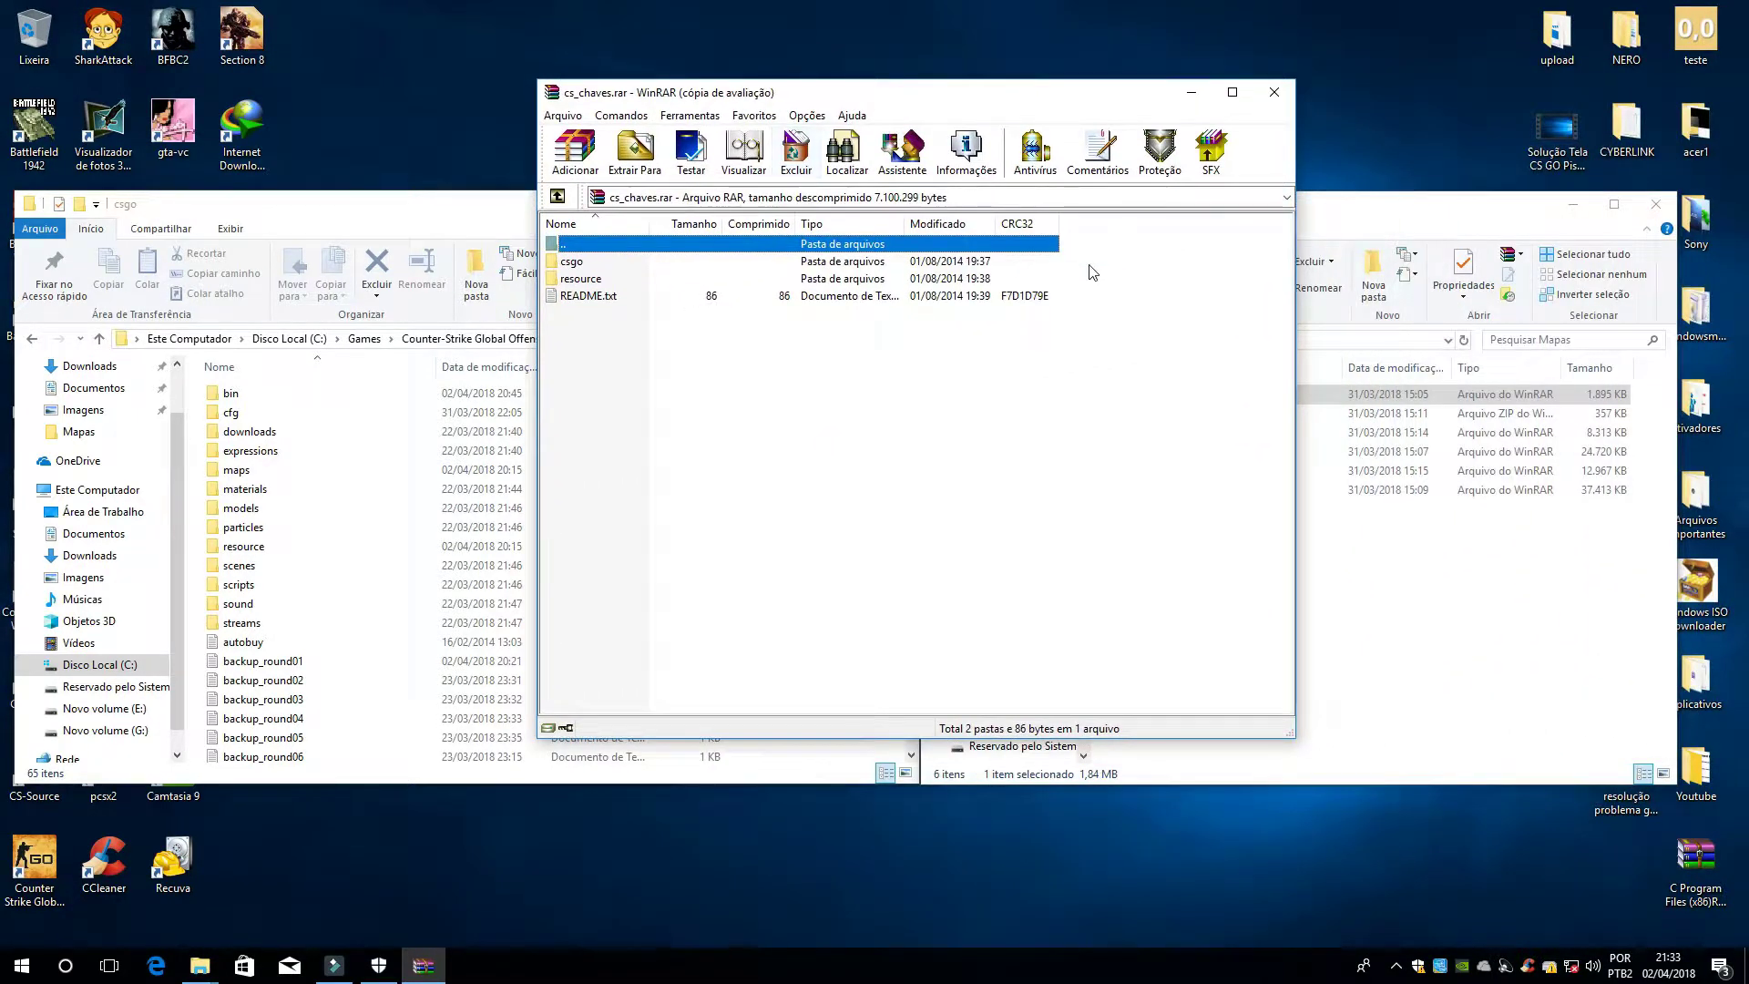
left_click_drag(1090, 265, 1375, 660)
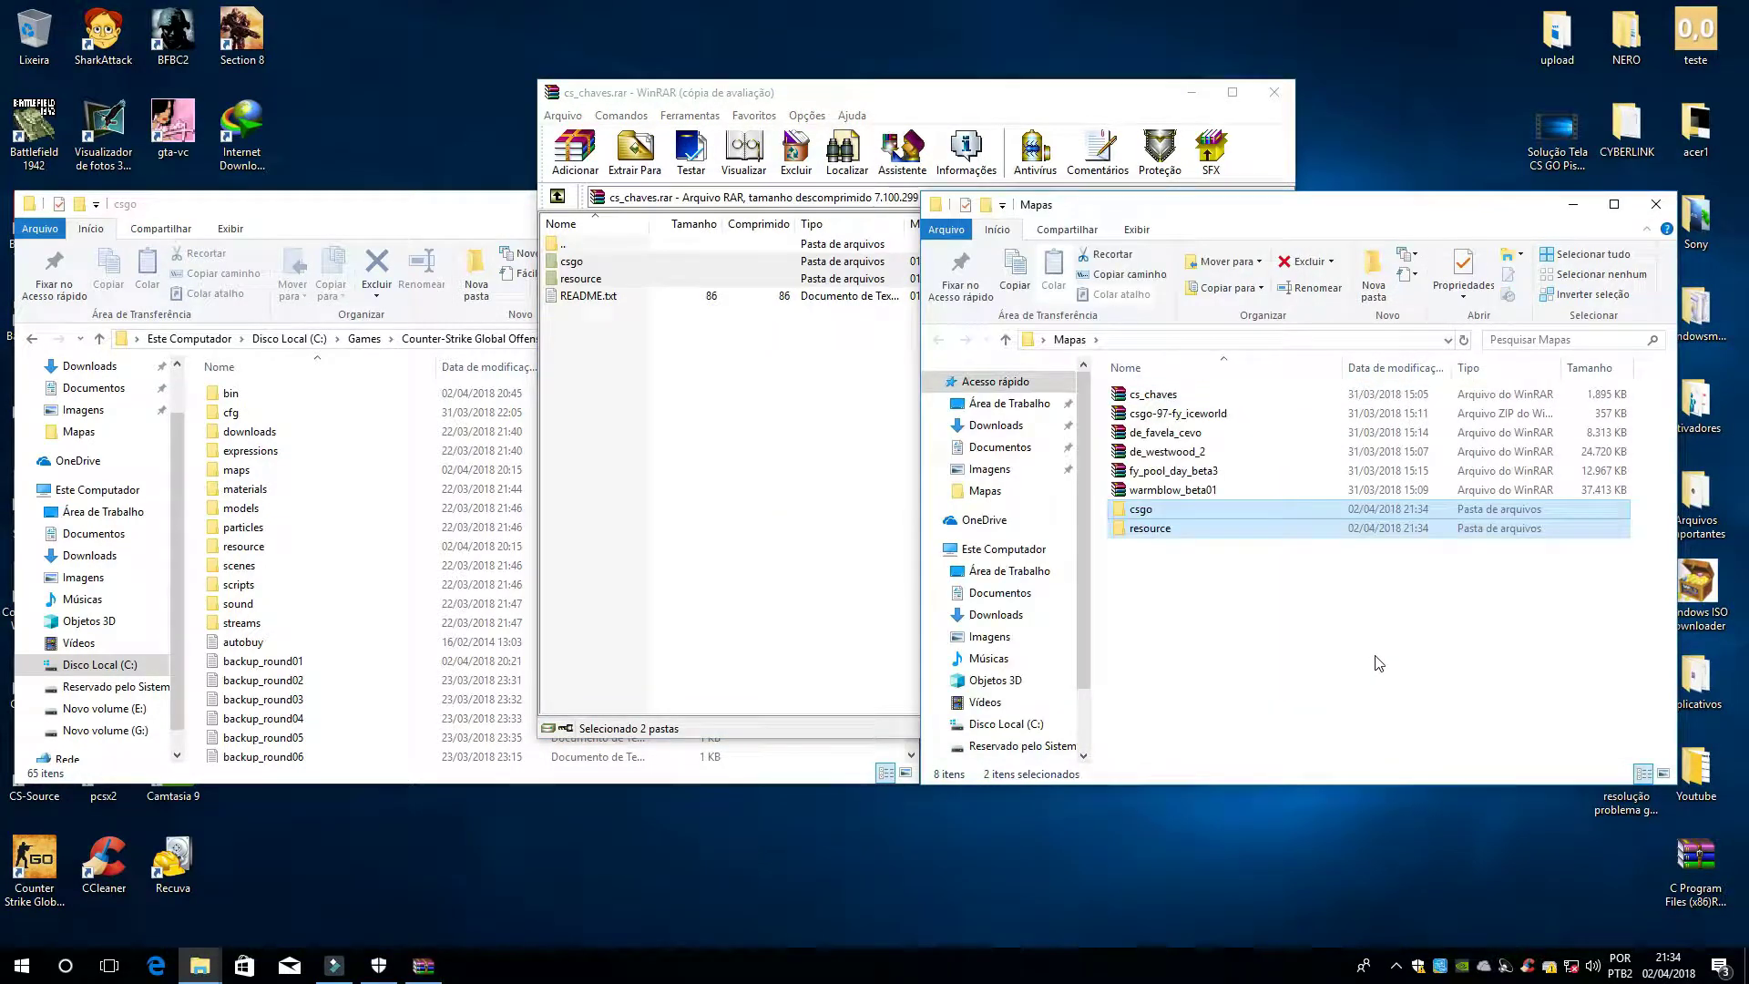
left_click(1269, 100)
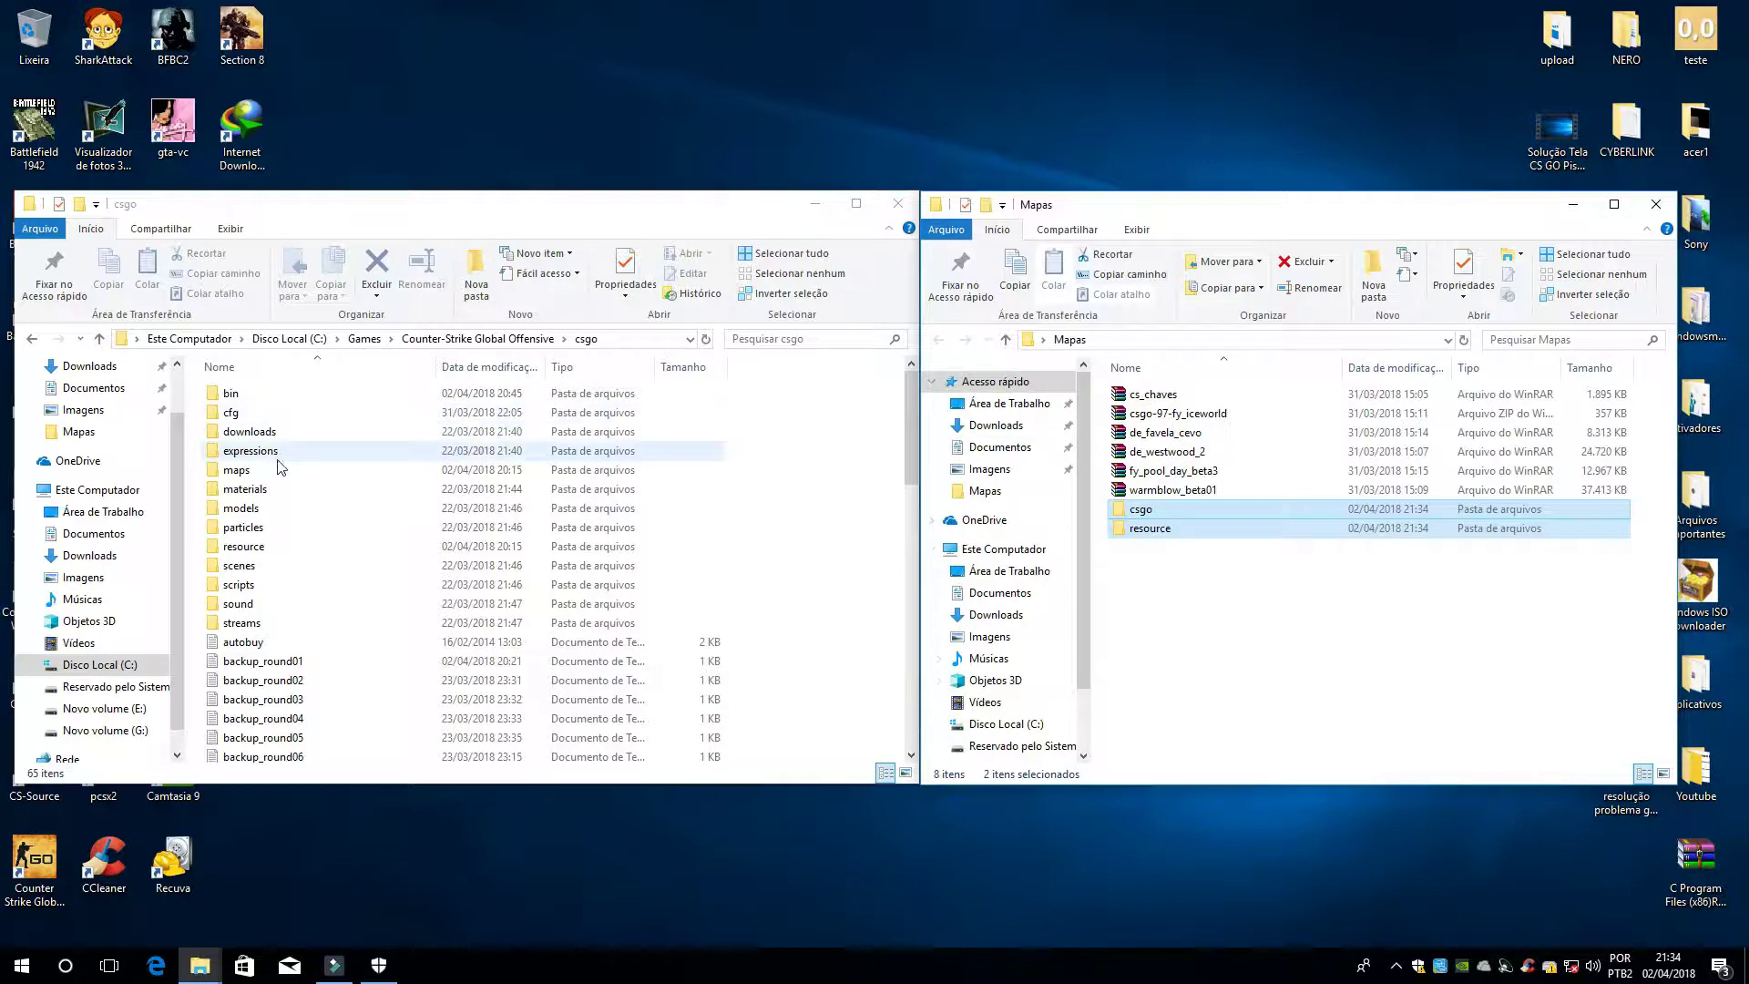
Move the extracted resource folder from Mapas into the game's csgo folder, replacing the files in the destination
left_click(1189, 617)
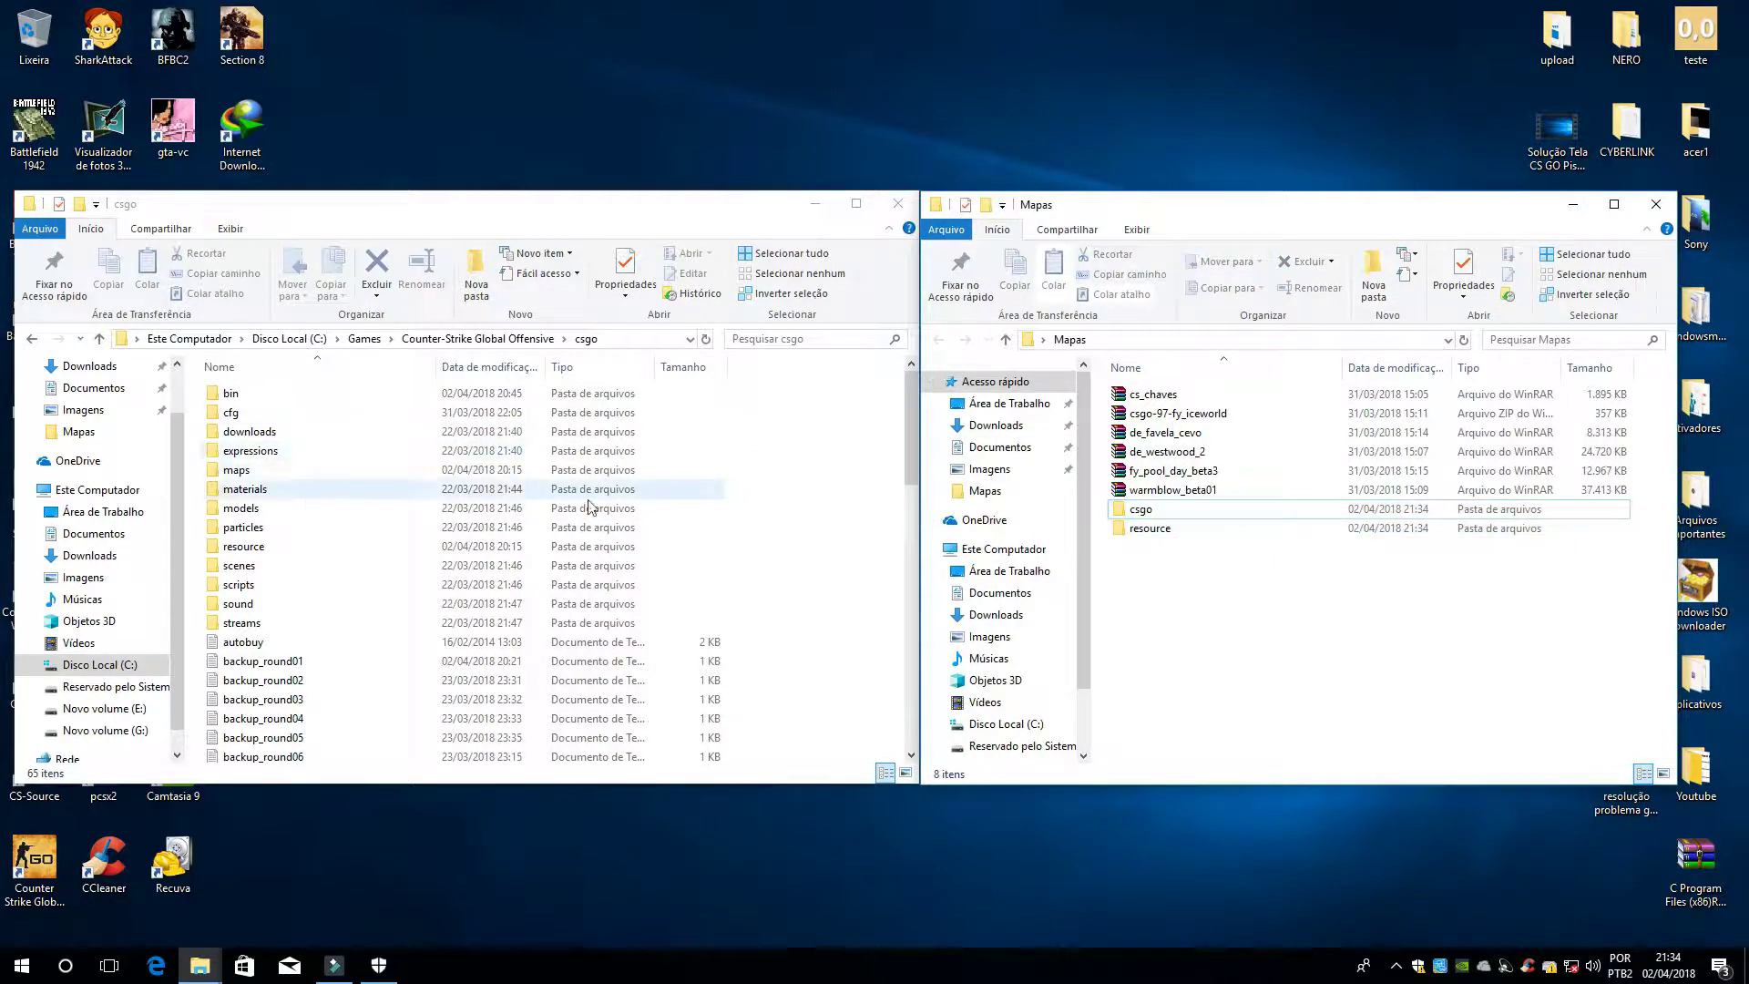
mouse_move(1143, 539)
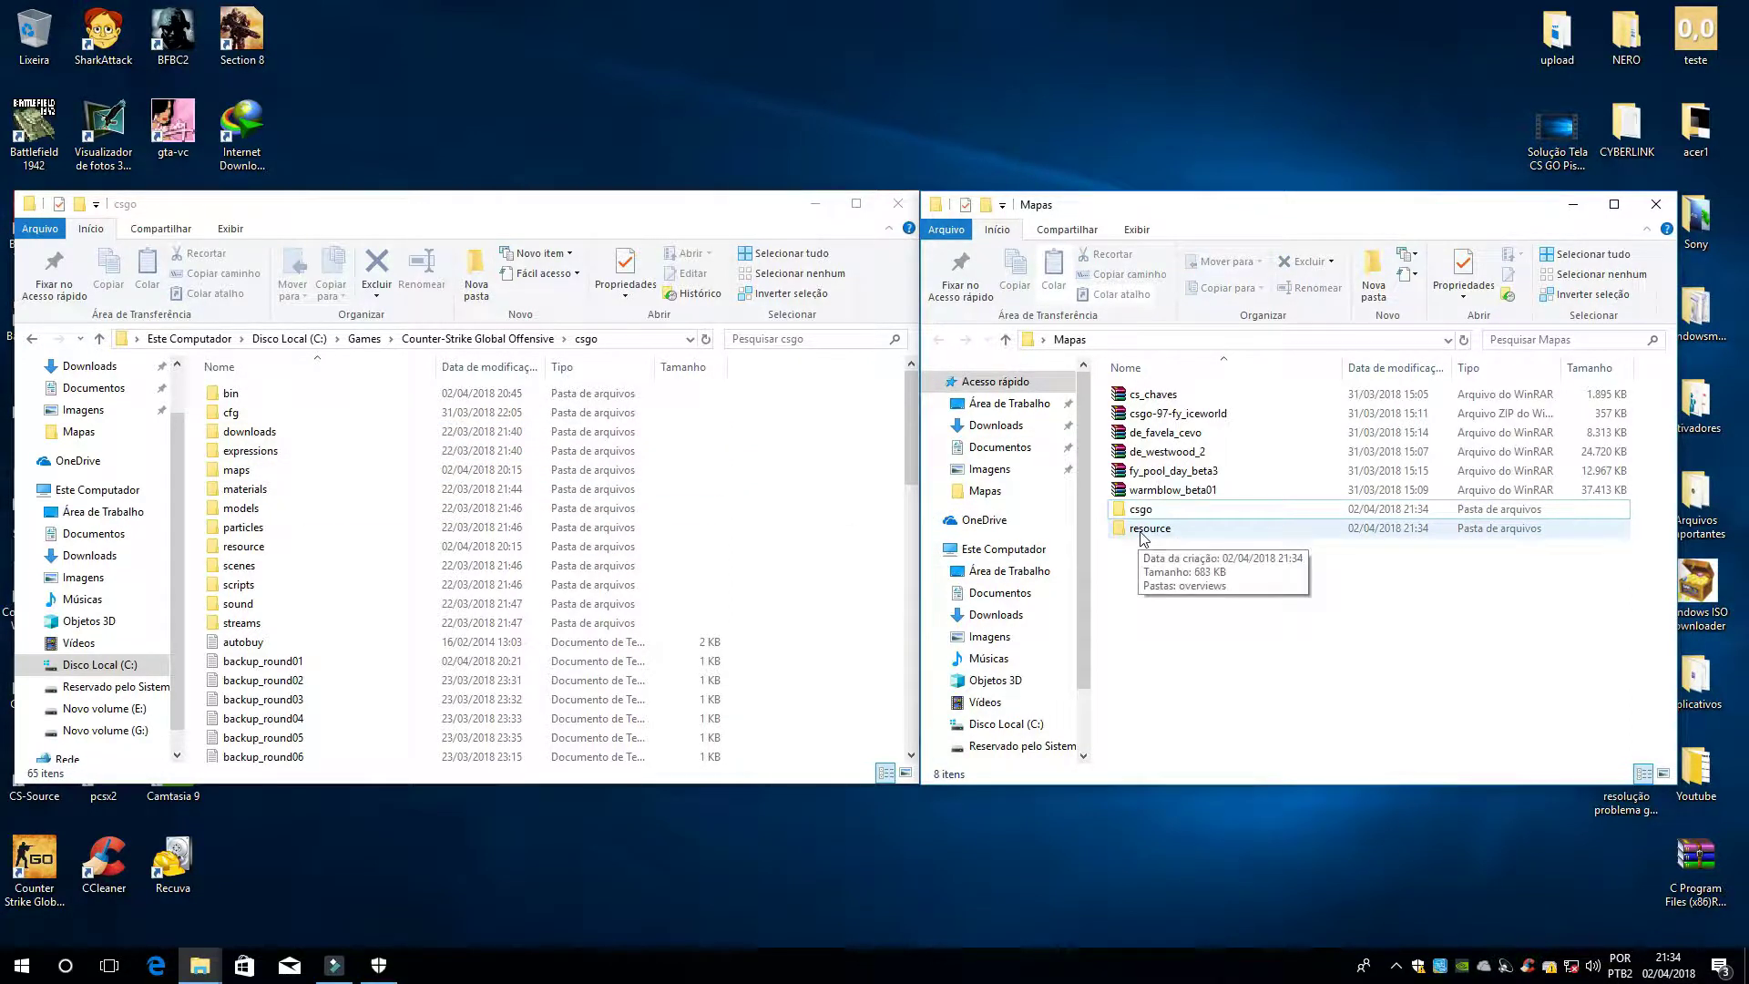
left_click_drag(1144, 536, 858, 449)
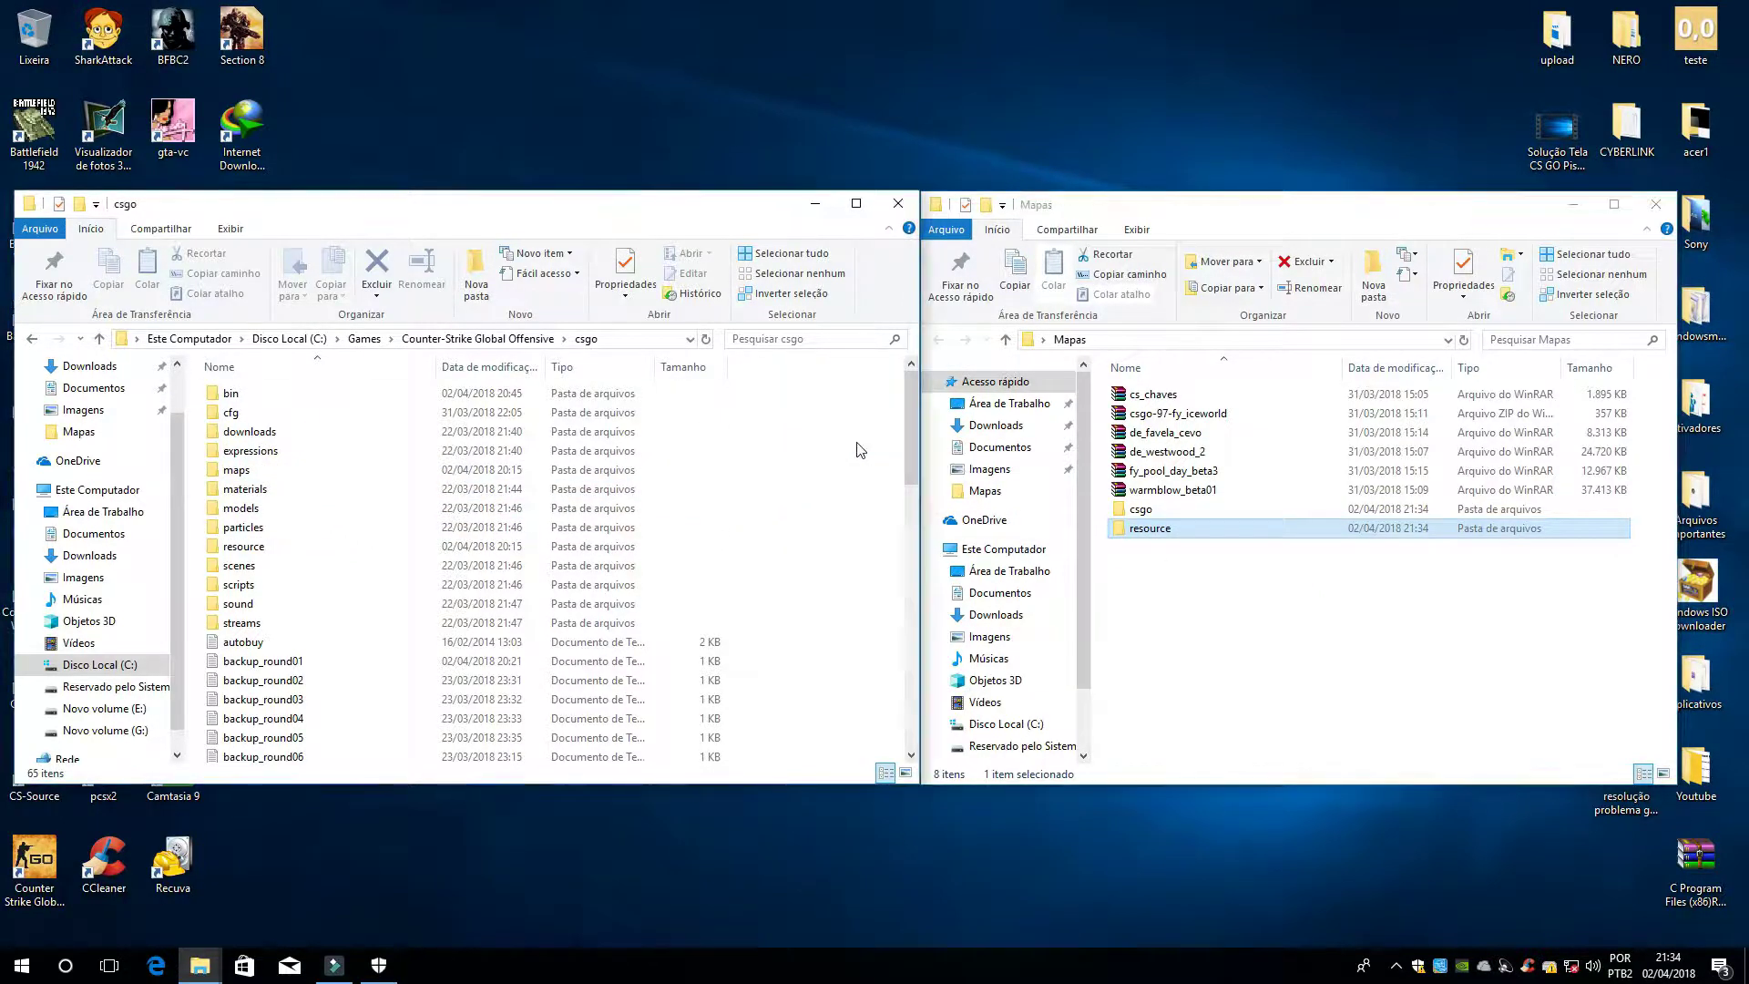
left_click(829, 336)
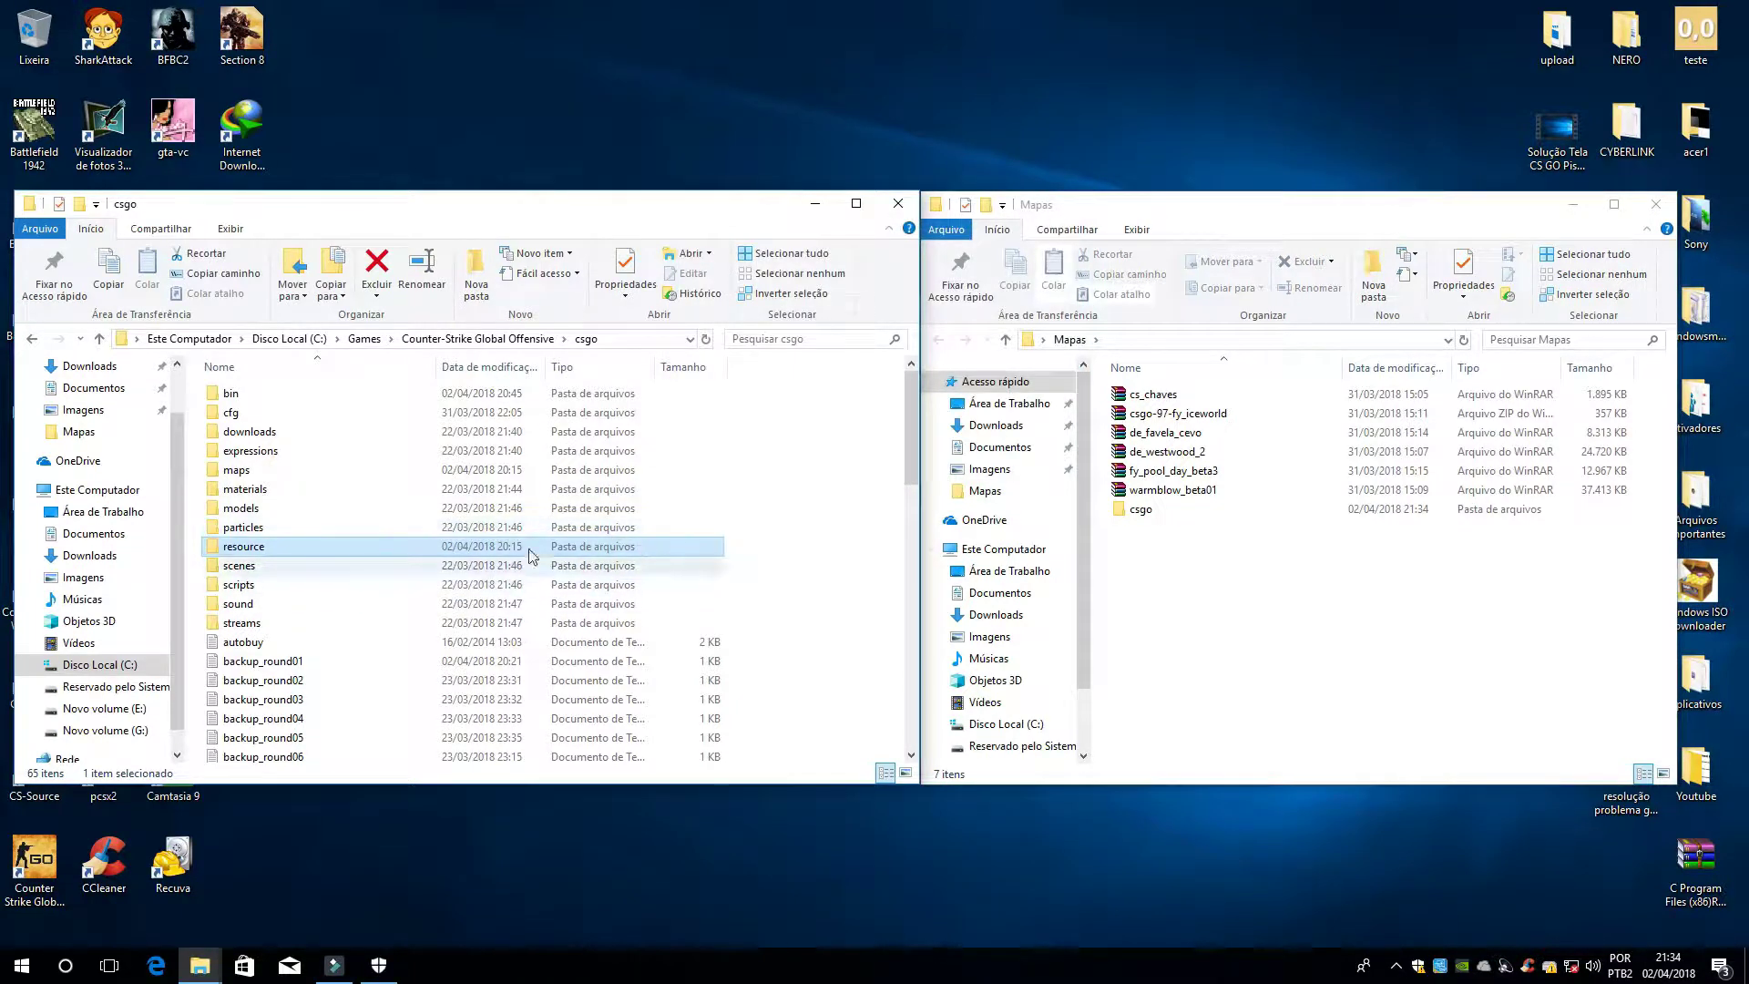
Move the maps folder from the extracted csgo folder in Mapas into the game's csgo folder, replacing the files in the destination
left_click(1184, 565)
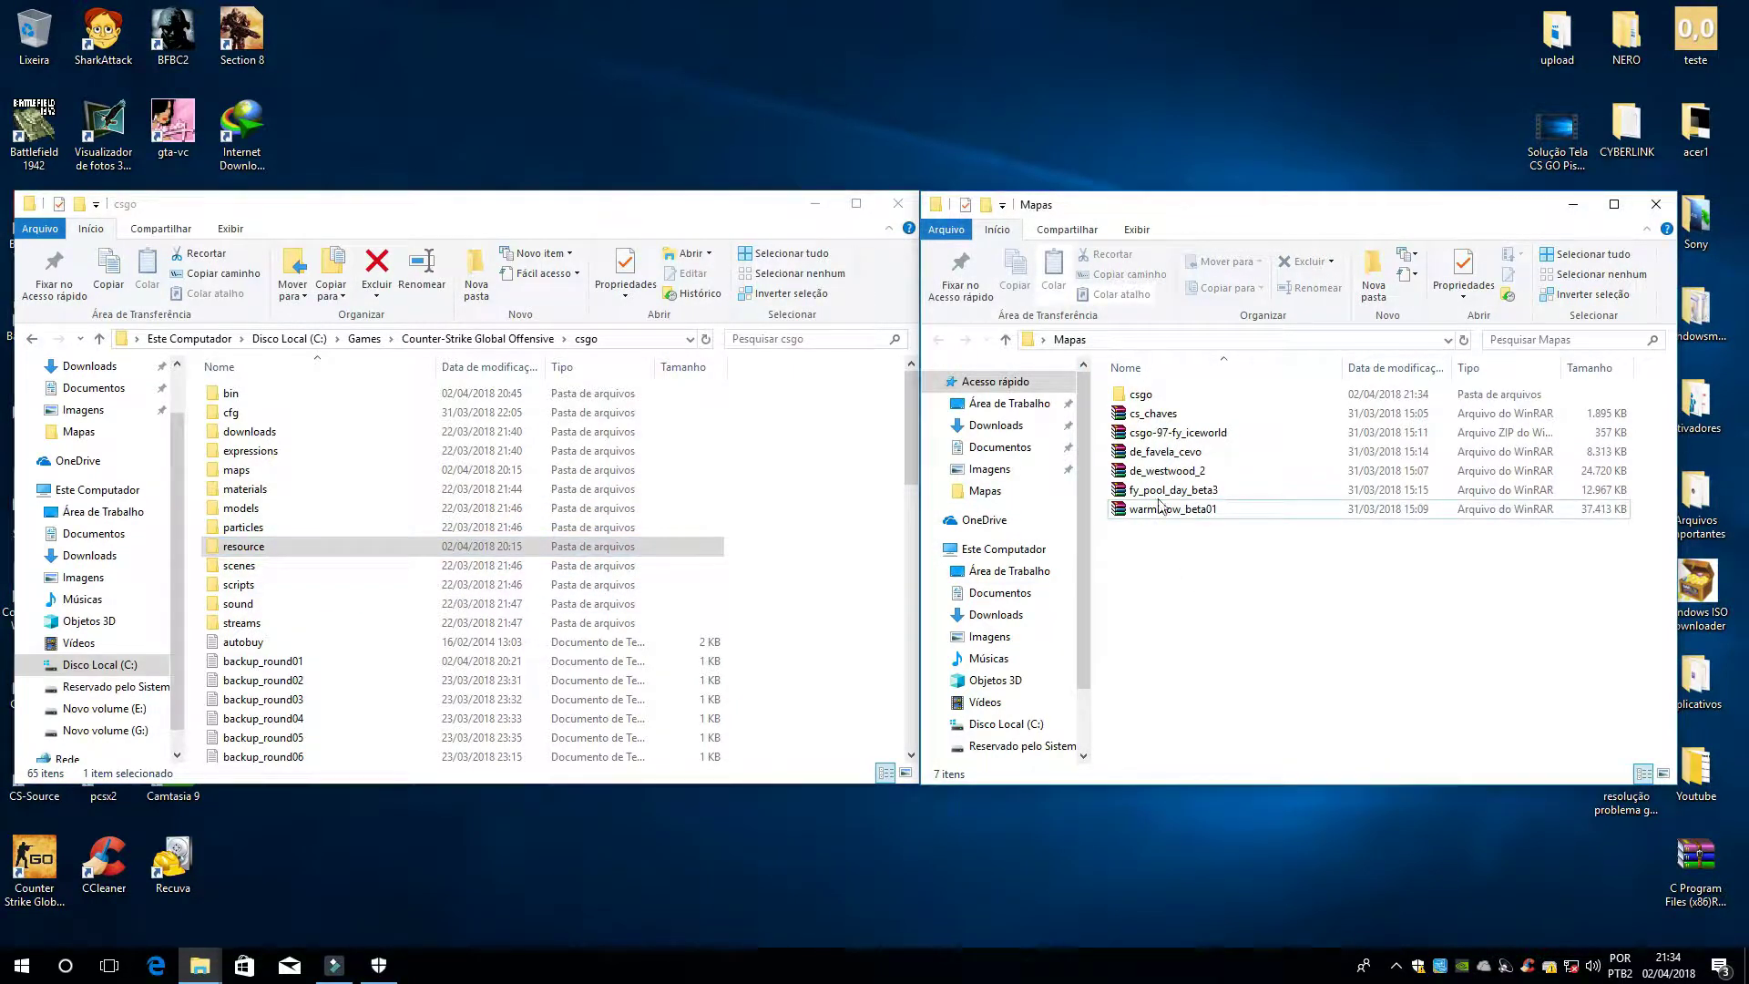
double_click(1172, 401)
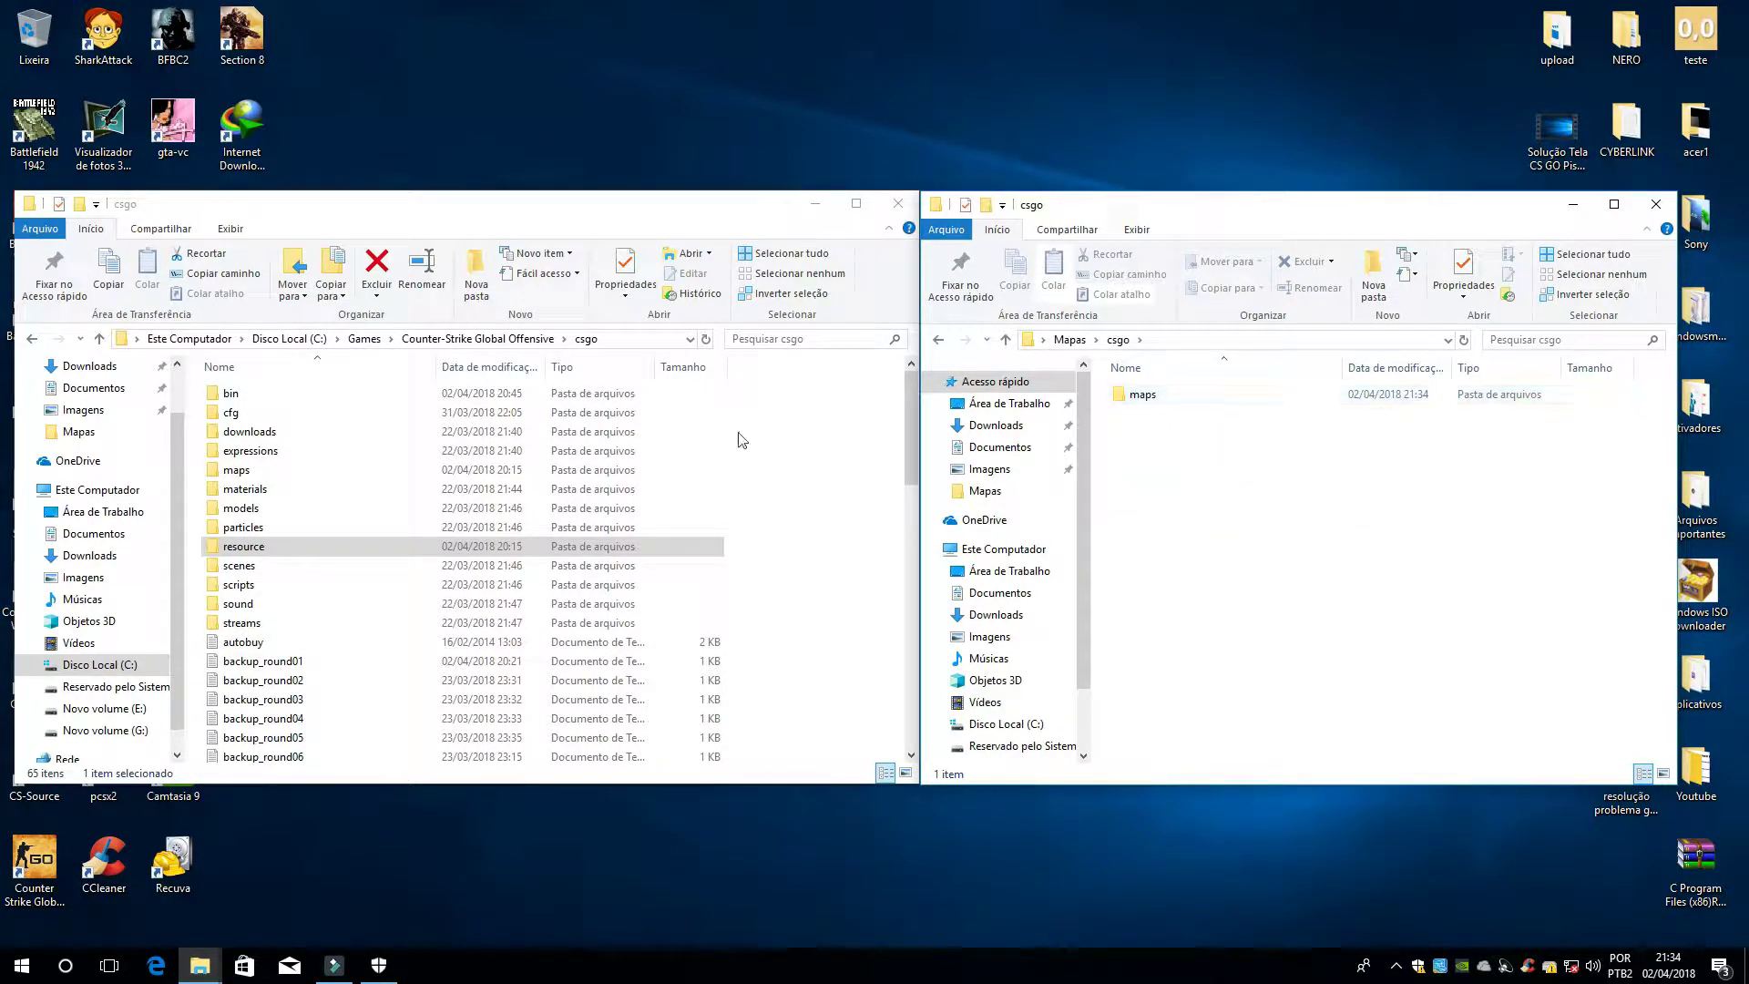
left_click_drag(1136, 401, 891, 458)
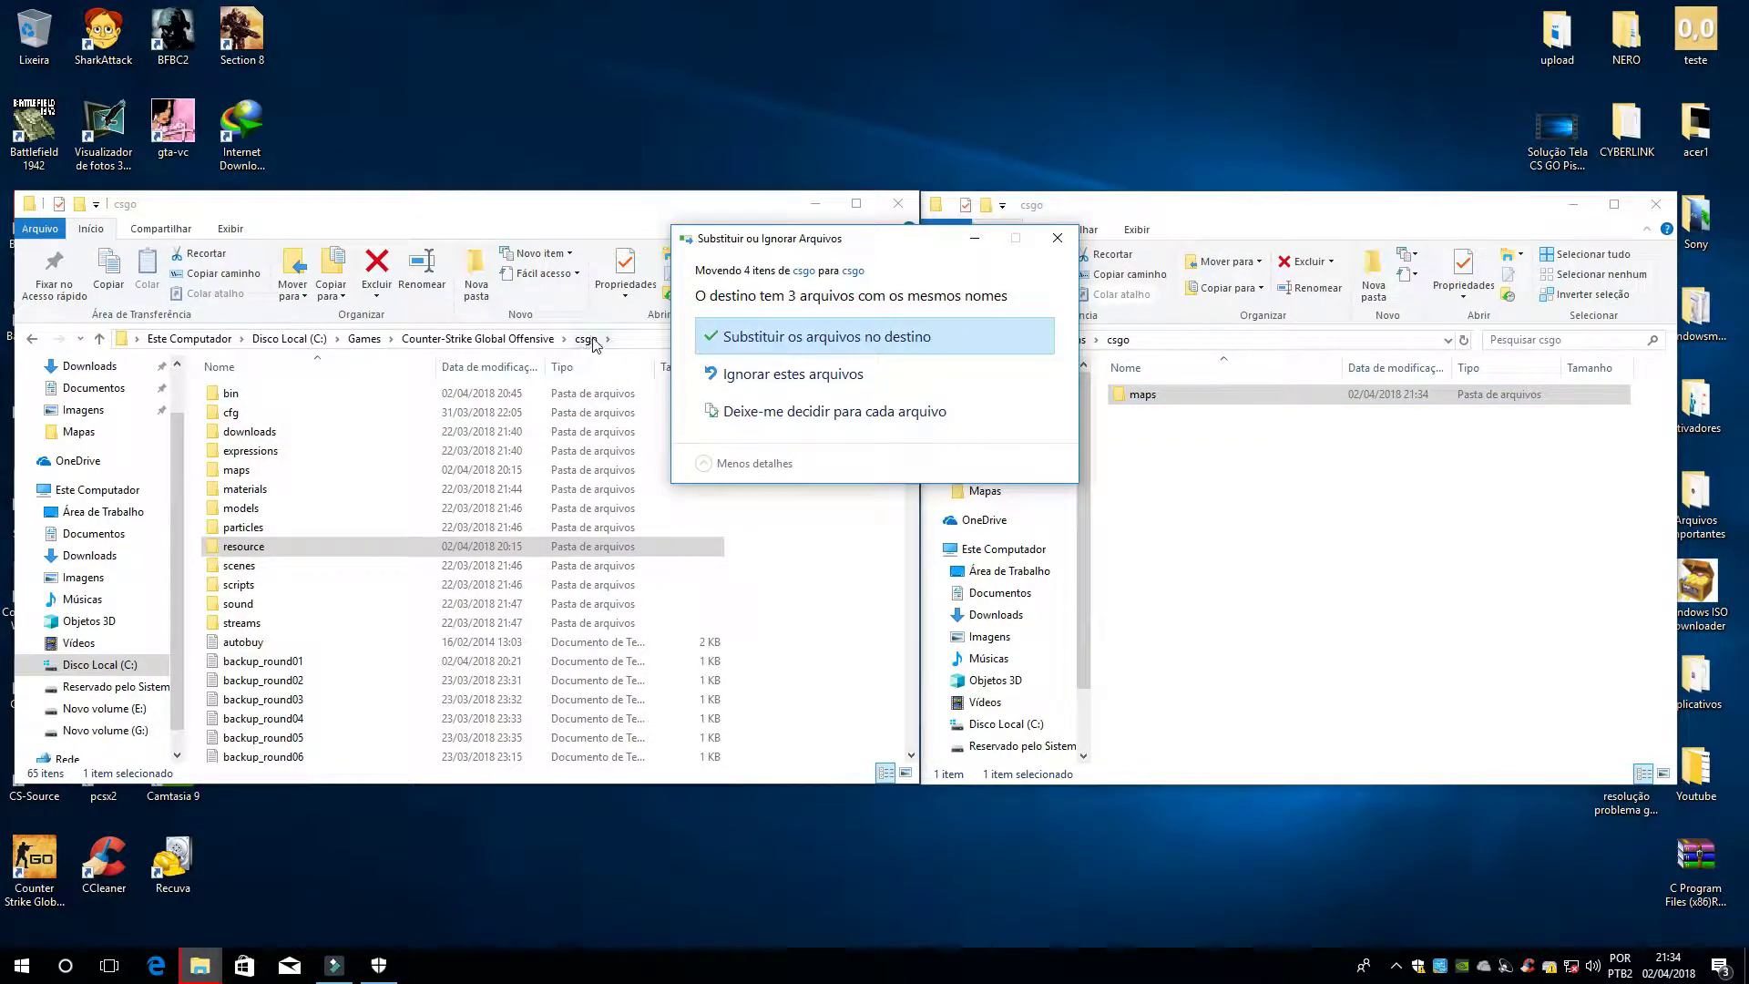
left_click(828, 341)
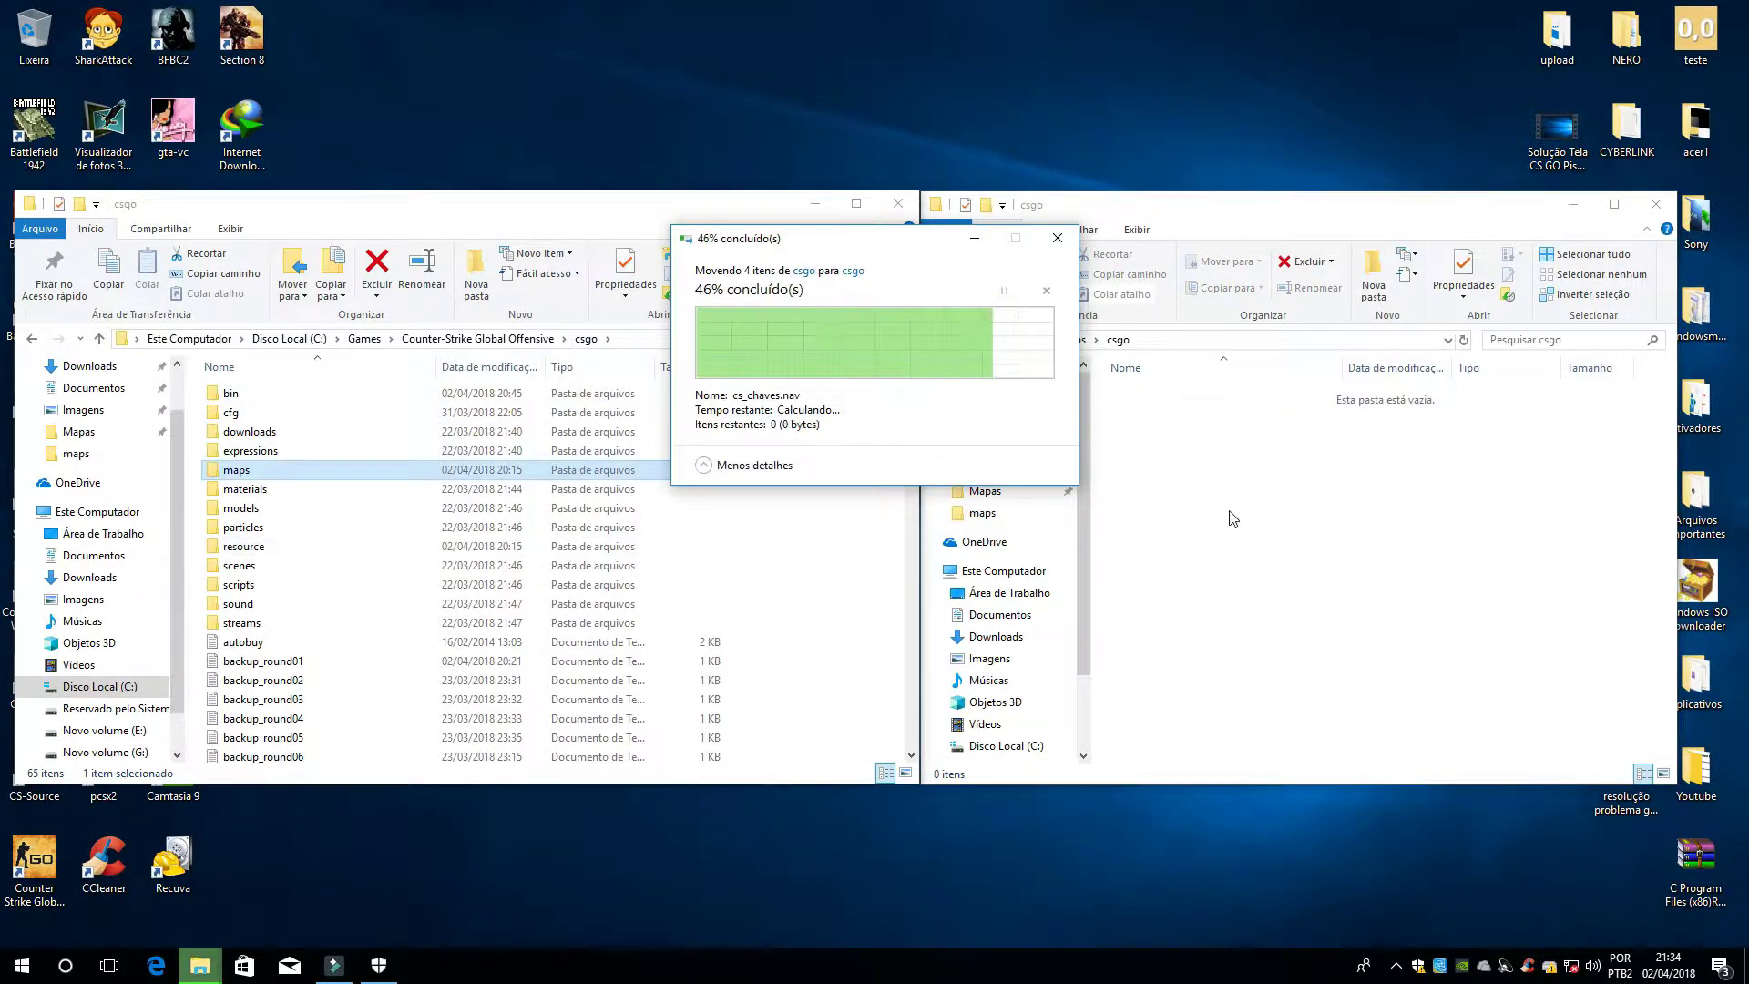
left_click(1252, 543)
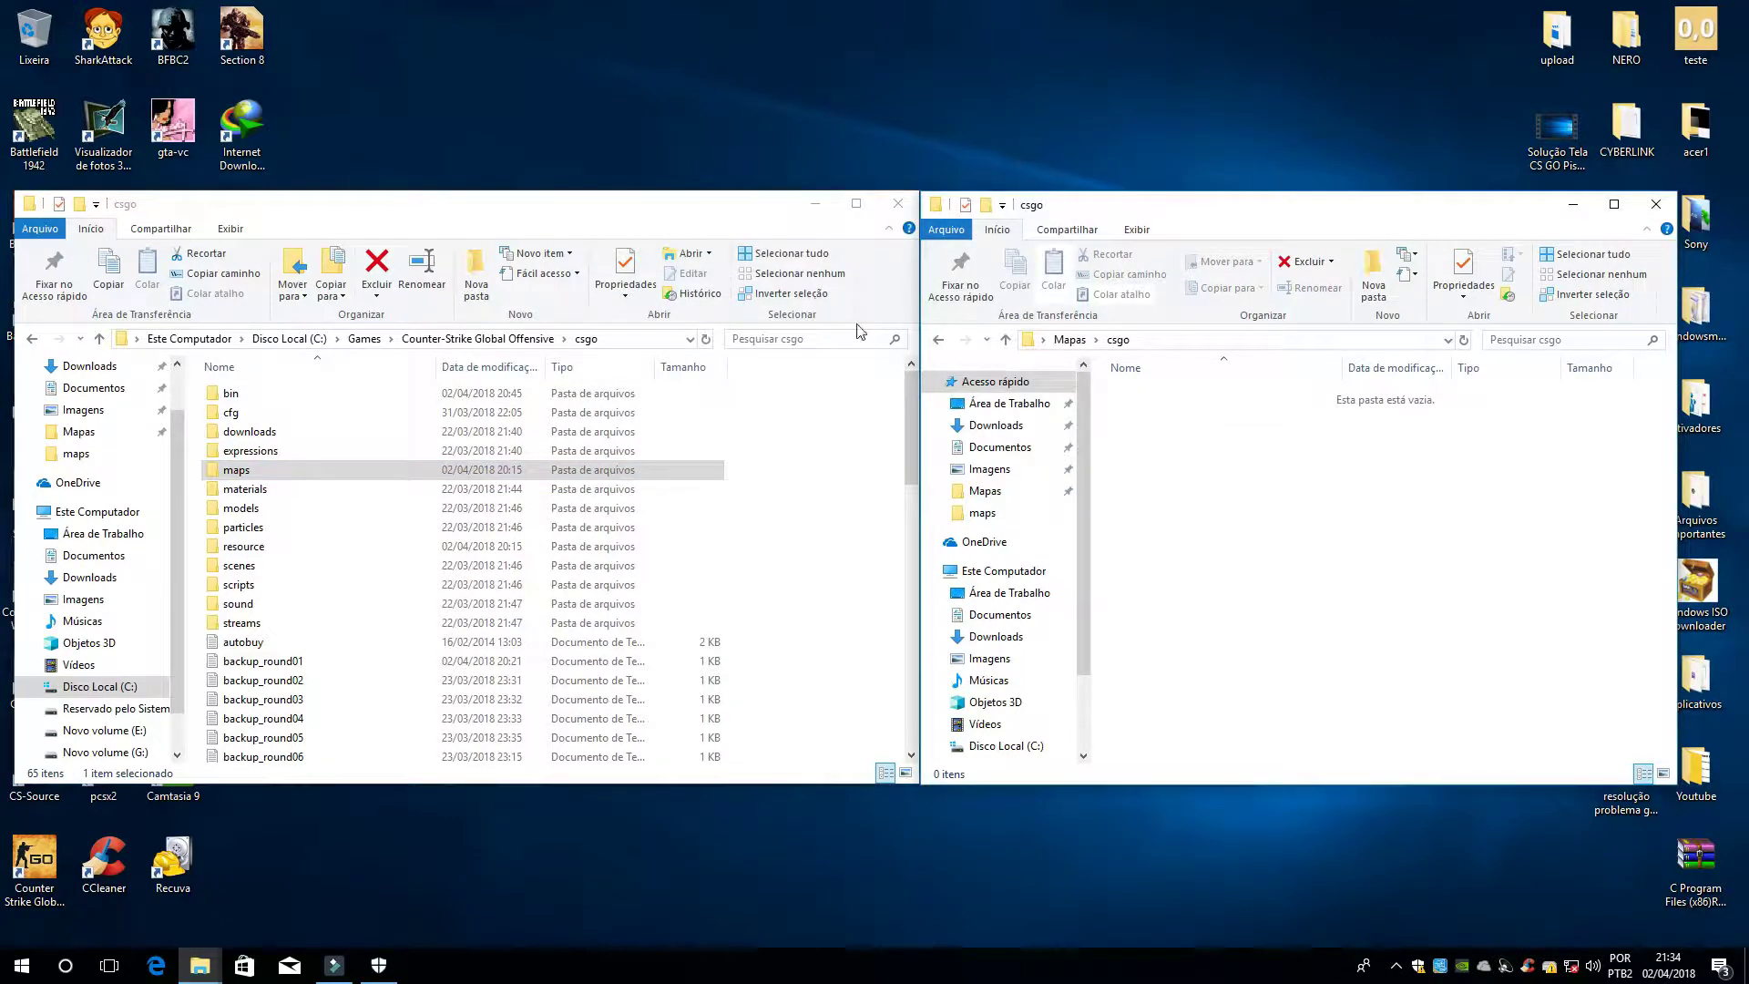
Return to Mapas and delete the emptied csgo folder
left_click(940, 341)
right_click(1163, 397)
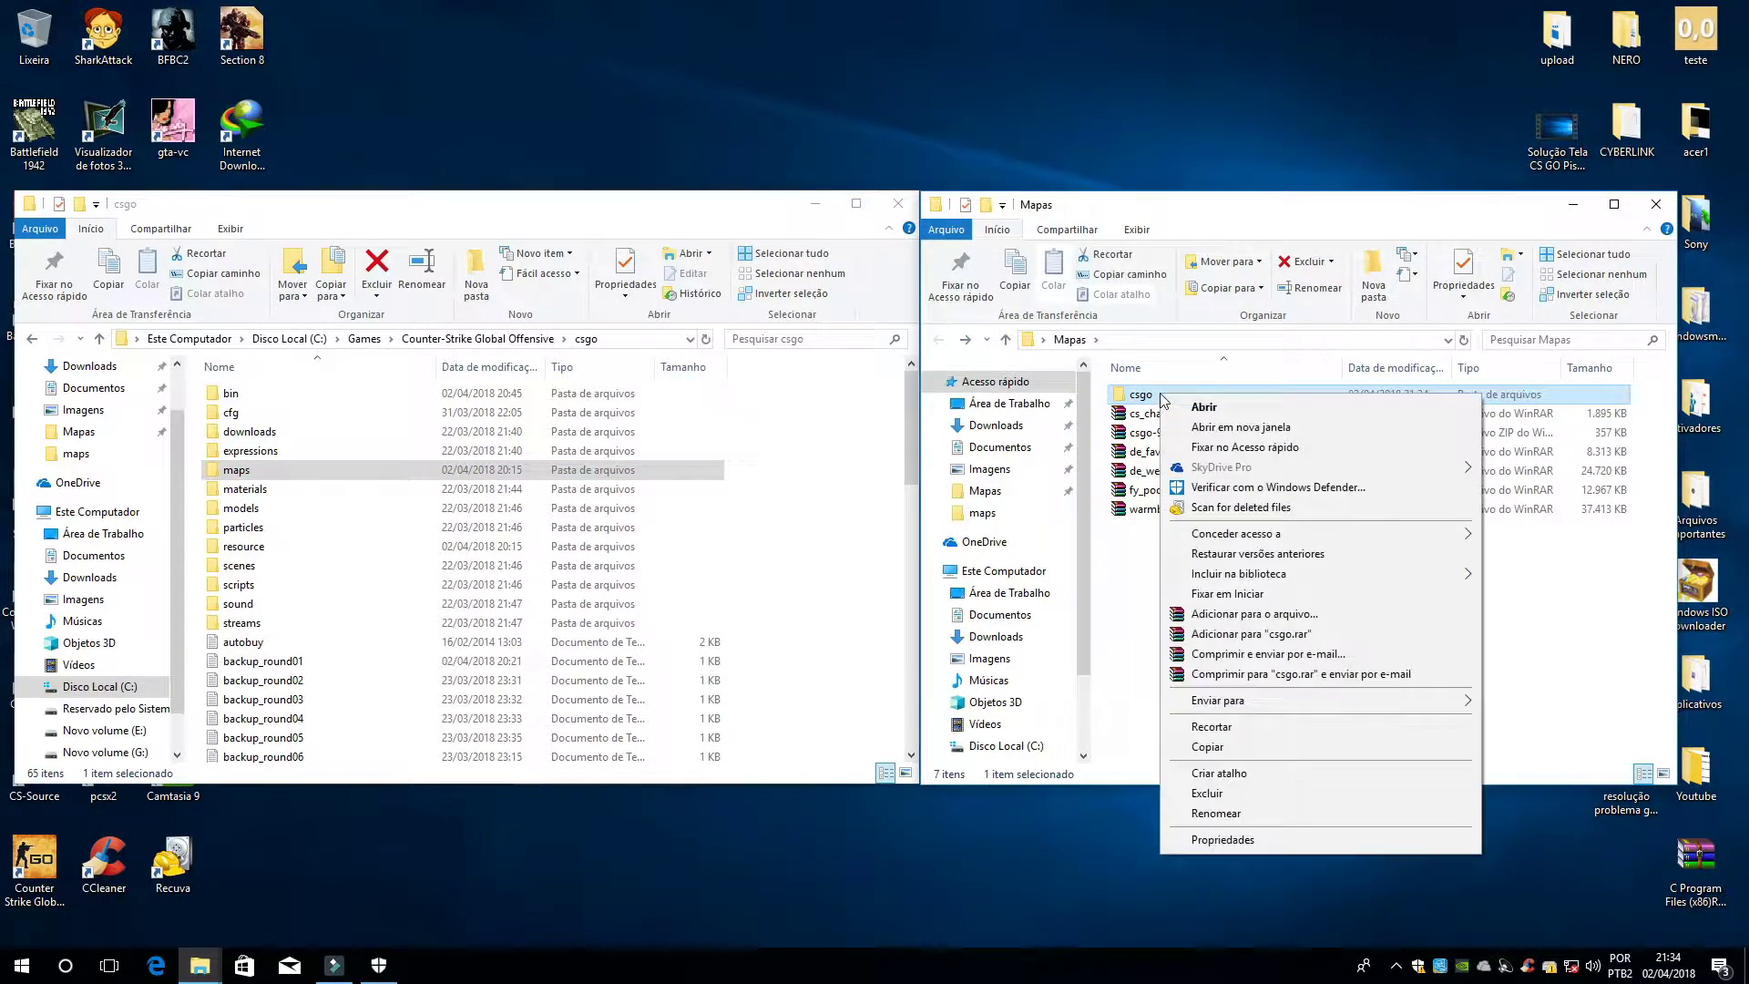
left_click(1207, 793)
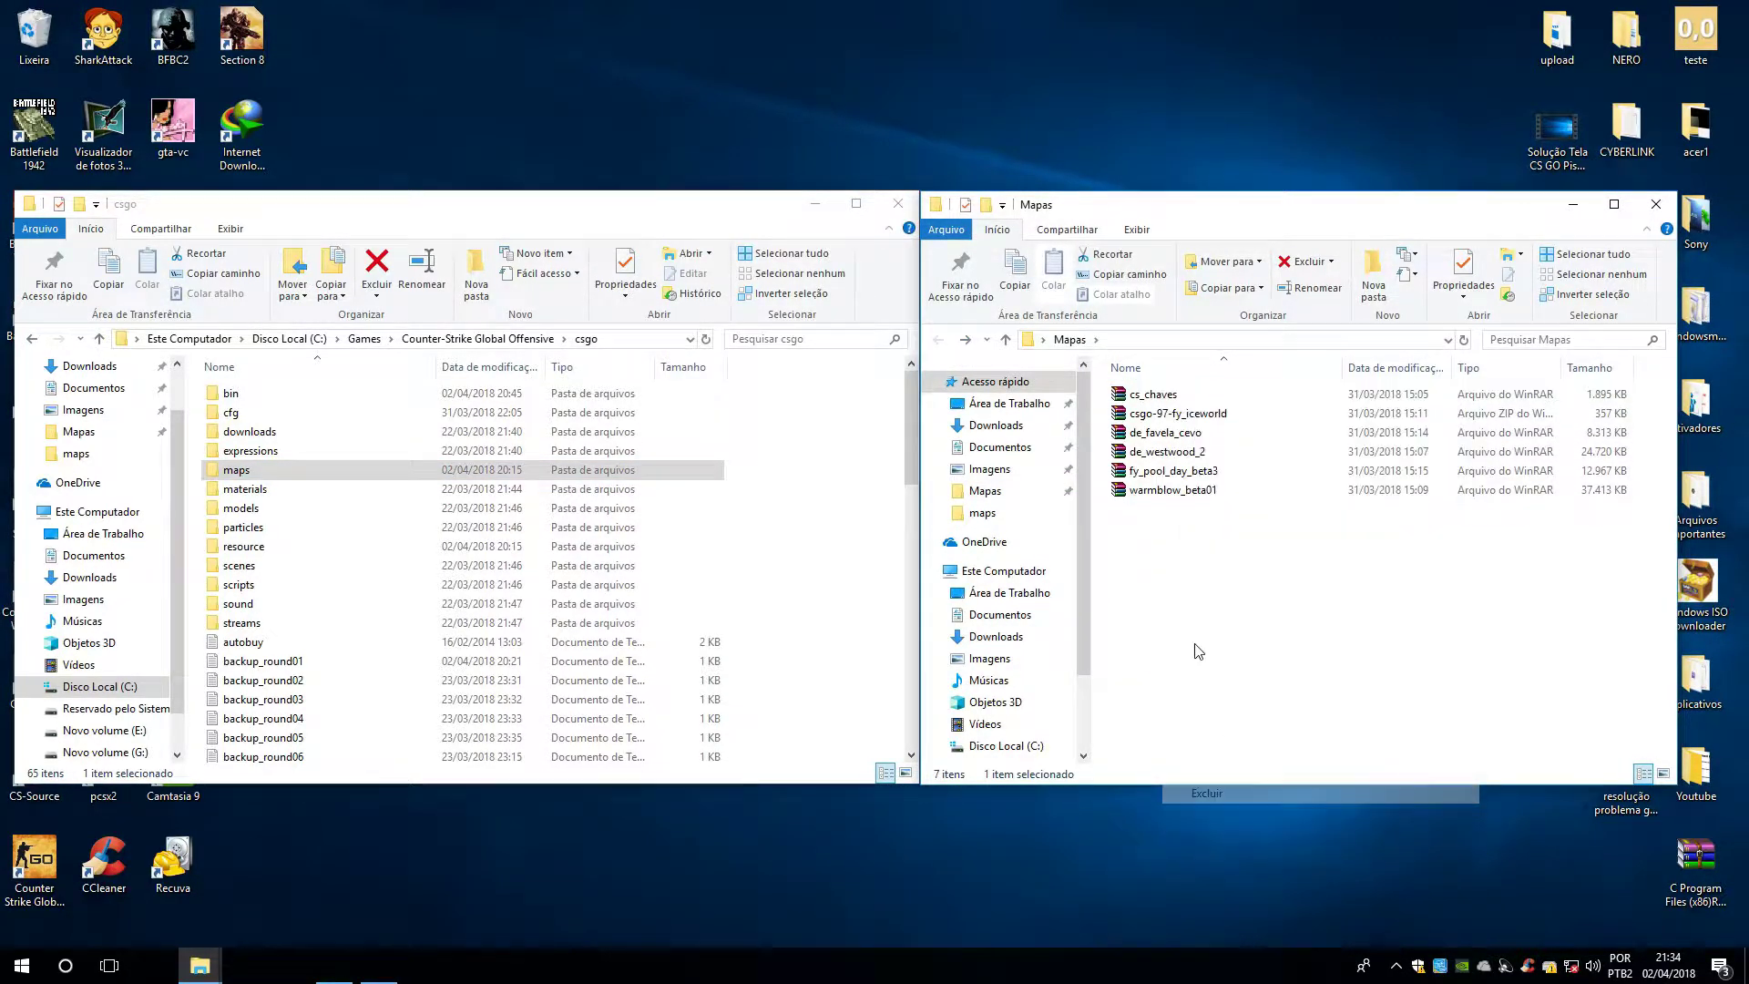
Extract the maps and resource folders from the csgo-97-fy_iceworld archive into the Mapas folder and close the archive
double_click(1196, 416)
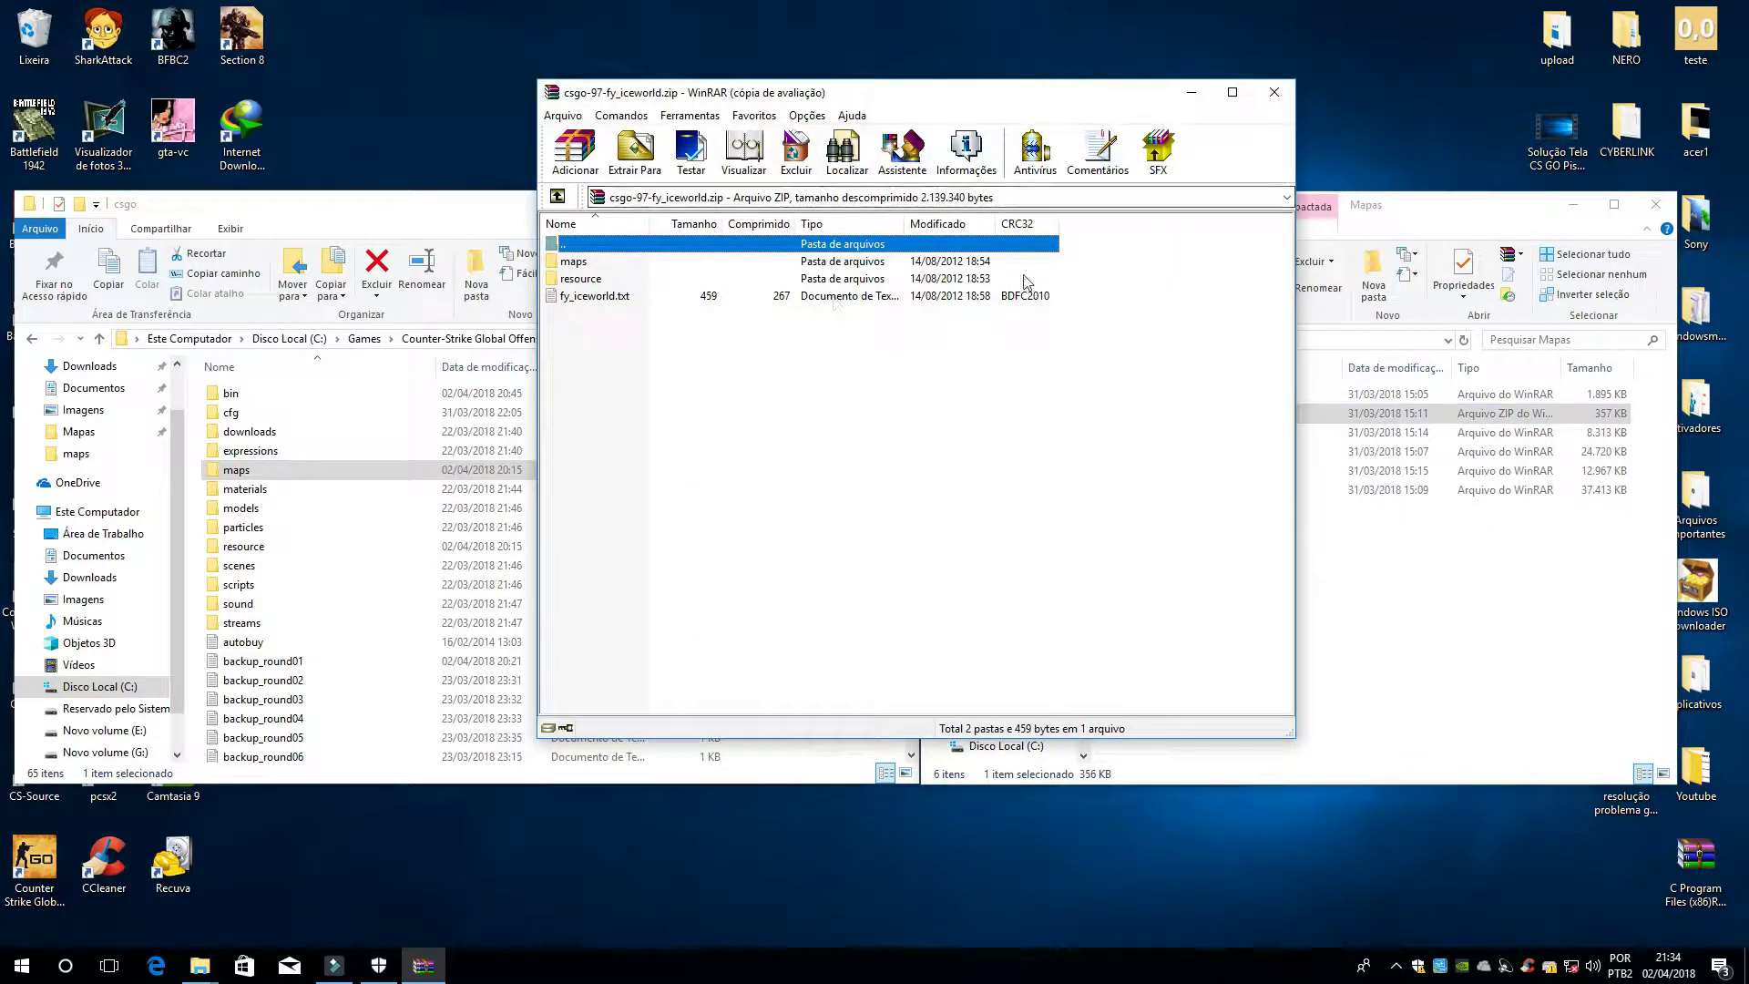
left_click_drag(1026, 282, 1445, 672)
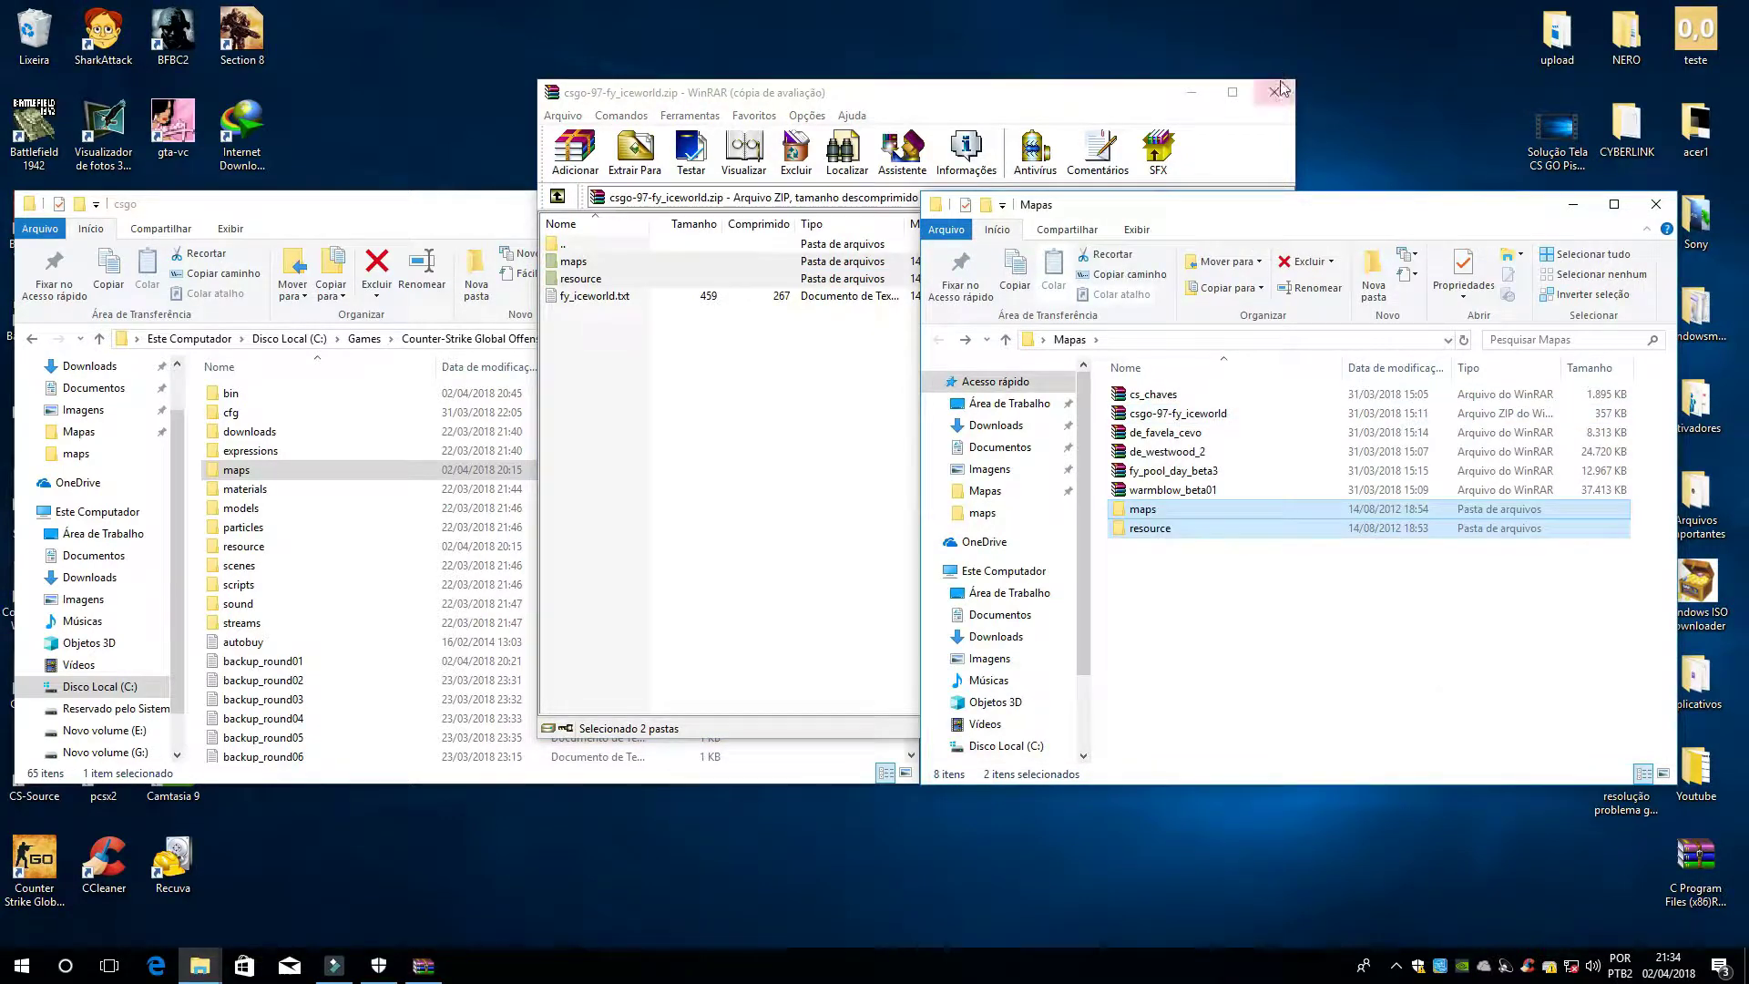
left_click(1281, 88)
Move the extracted maps and resource folders together from Mapas into the game's csgo folder, replacing the files in the destination
left_click_drag(1155, 588, 888, 477)
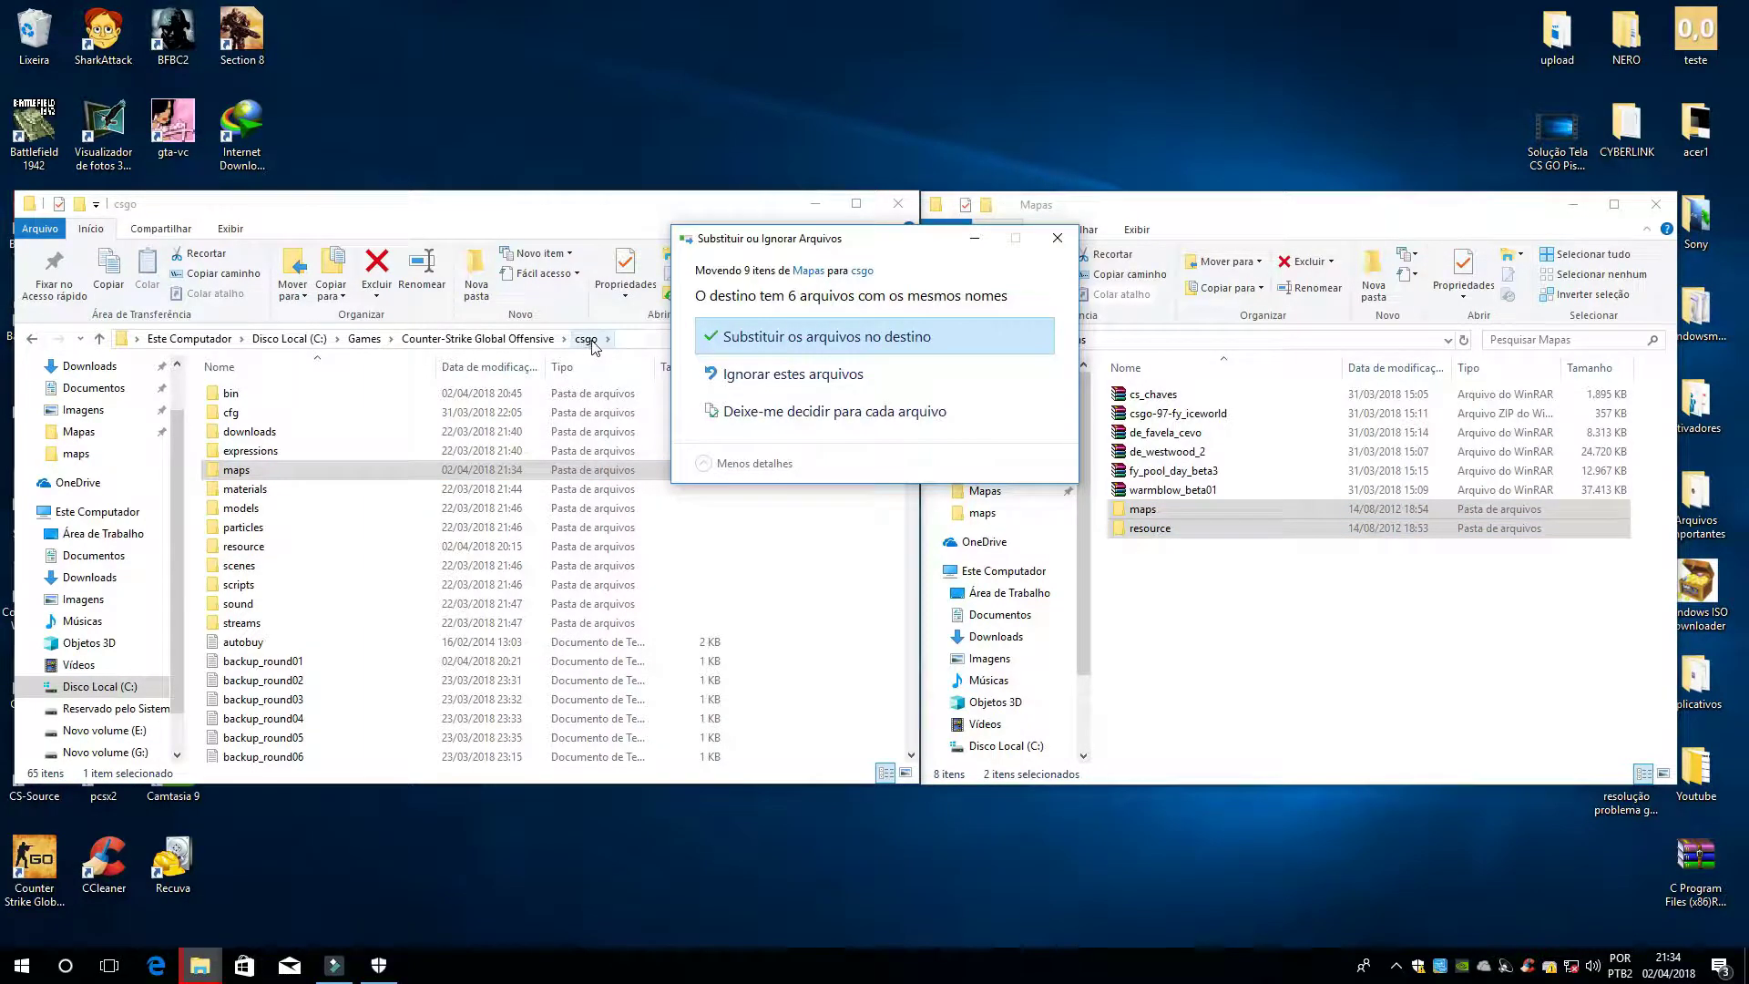
left_click(880, 336)
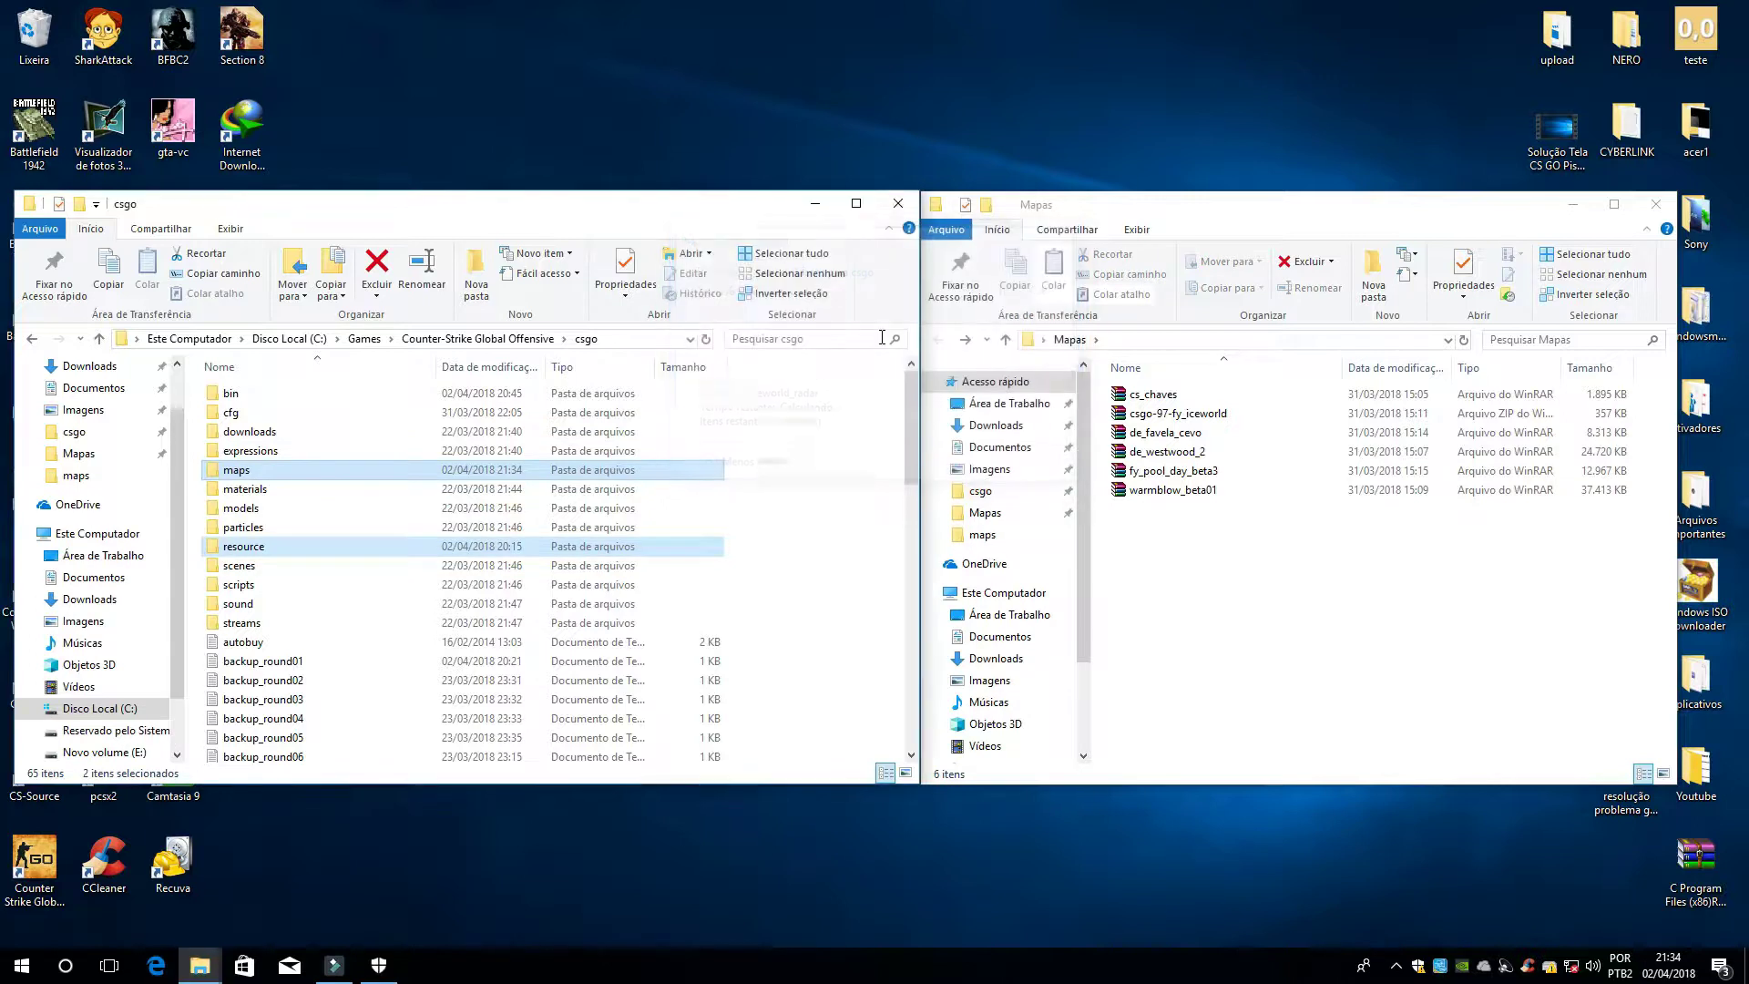
left_click(884, 453)
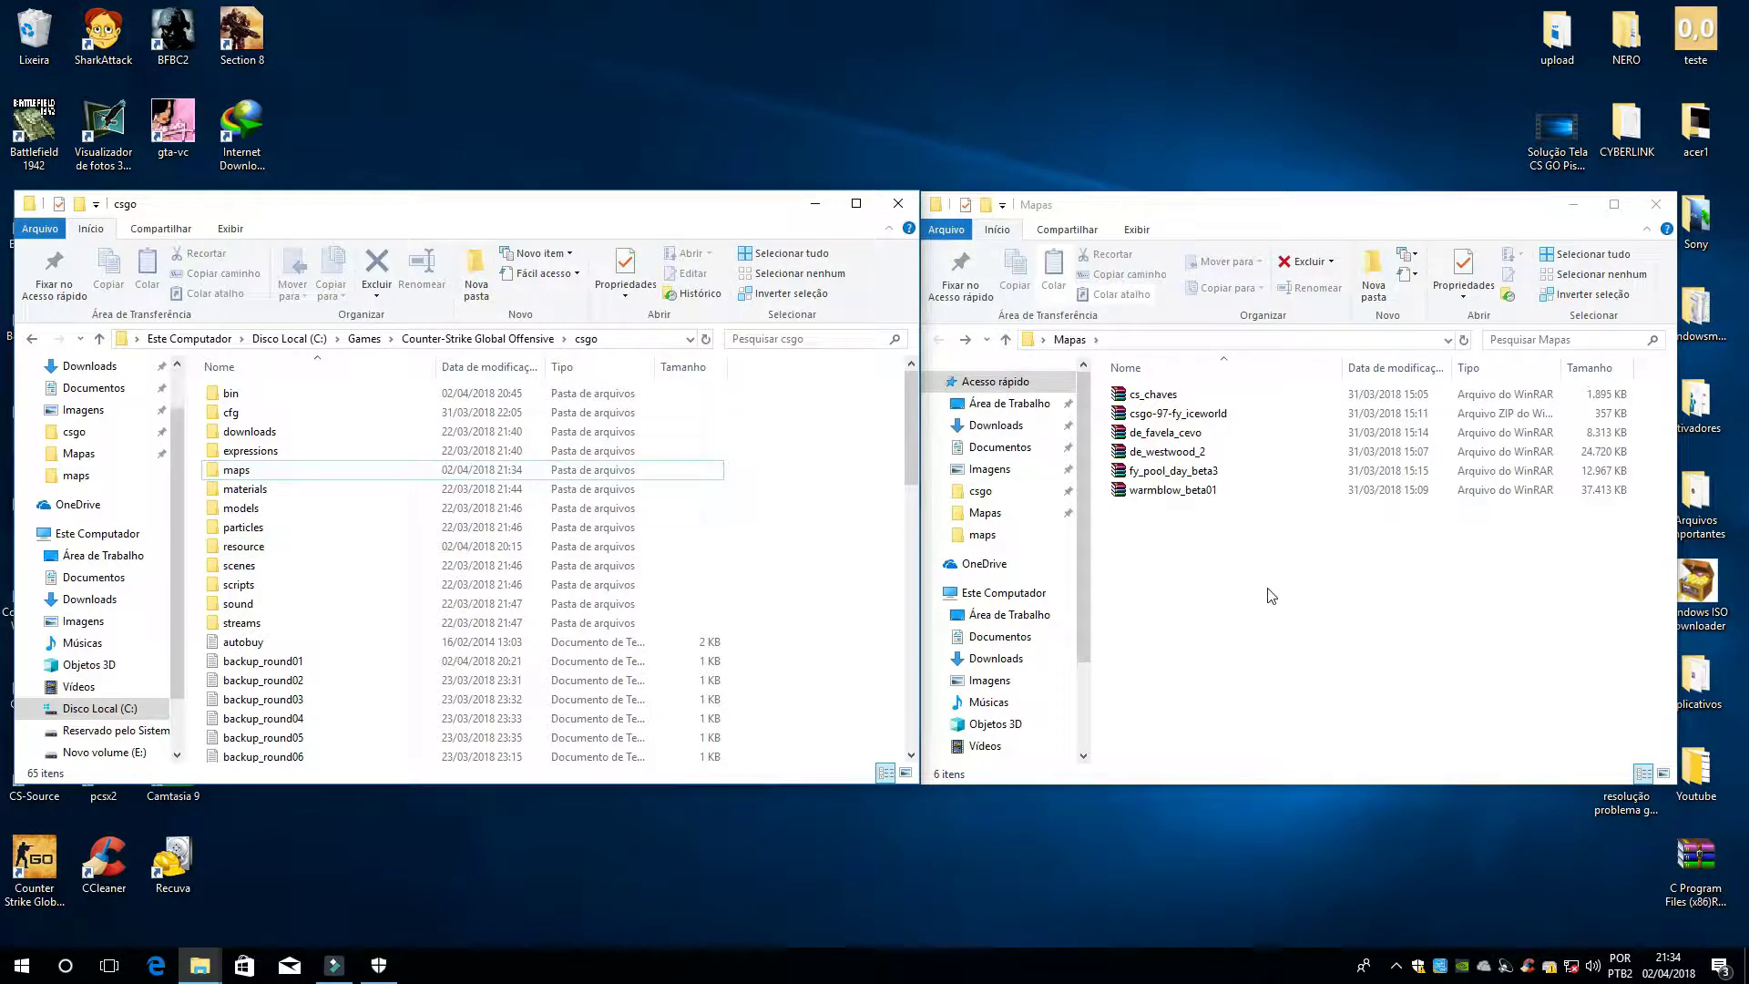
left_click(1269, 598)
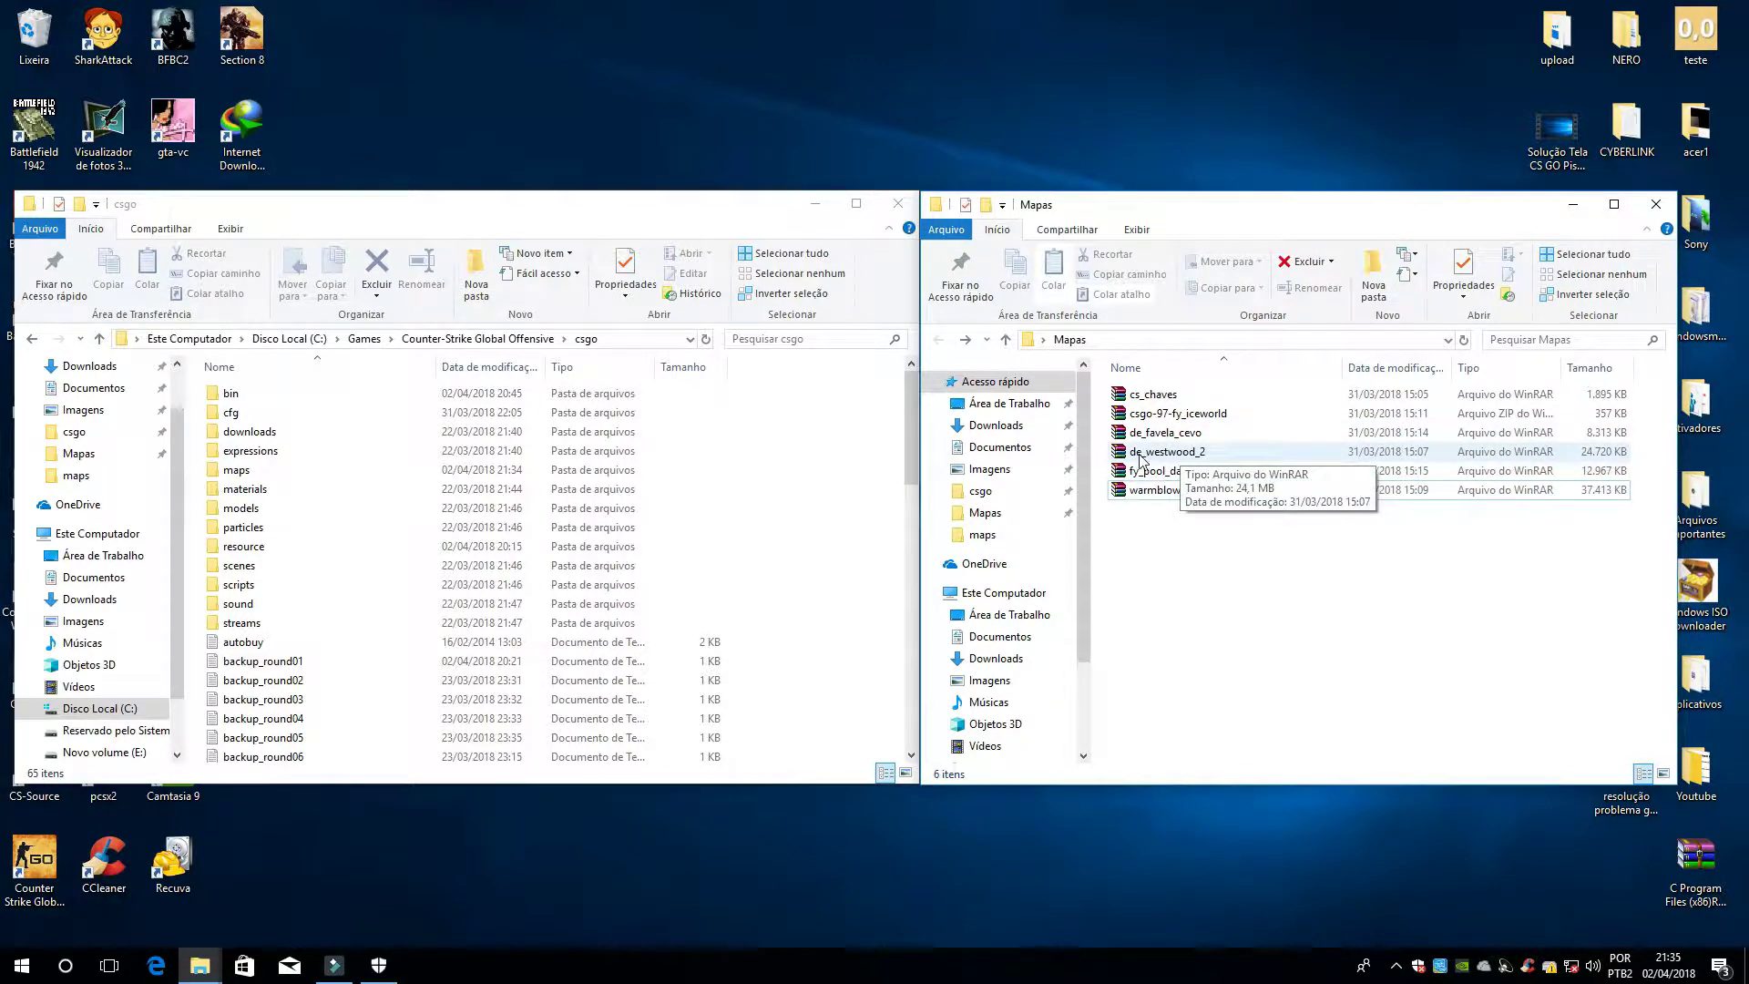
Extract the three de_westwood files from the de_westwood_2 archive straight into the game's csgo\maps folder, replacing existing files, and close the archive
double_click(1175, 452)
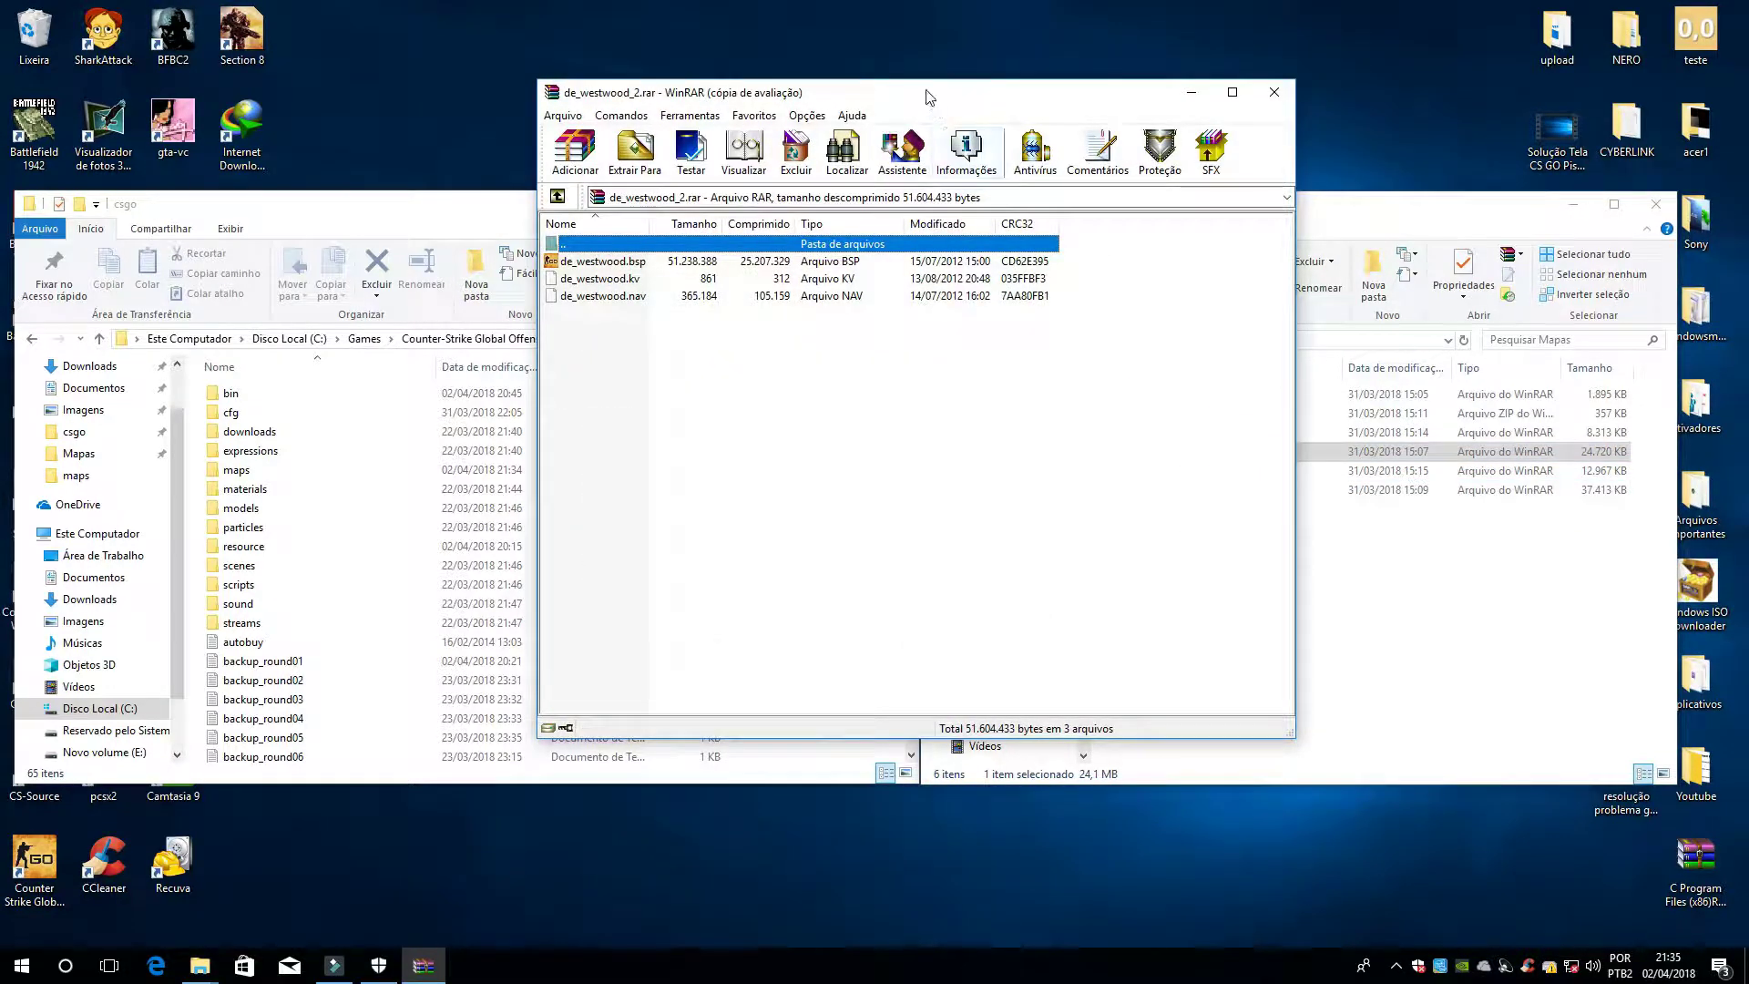
left_click_drag(925, 91, 1322, 170)
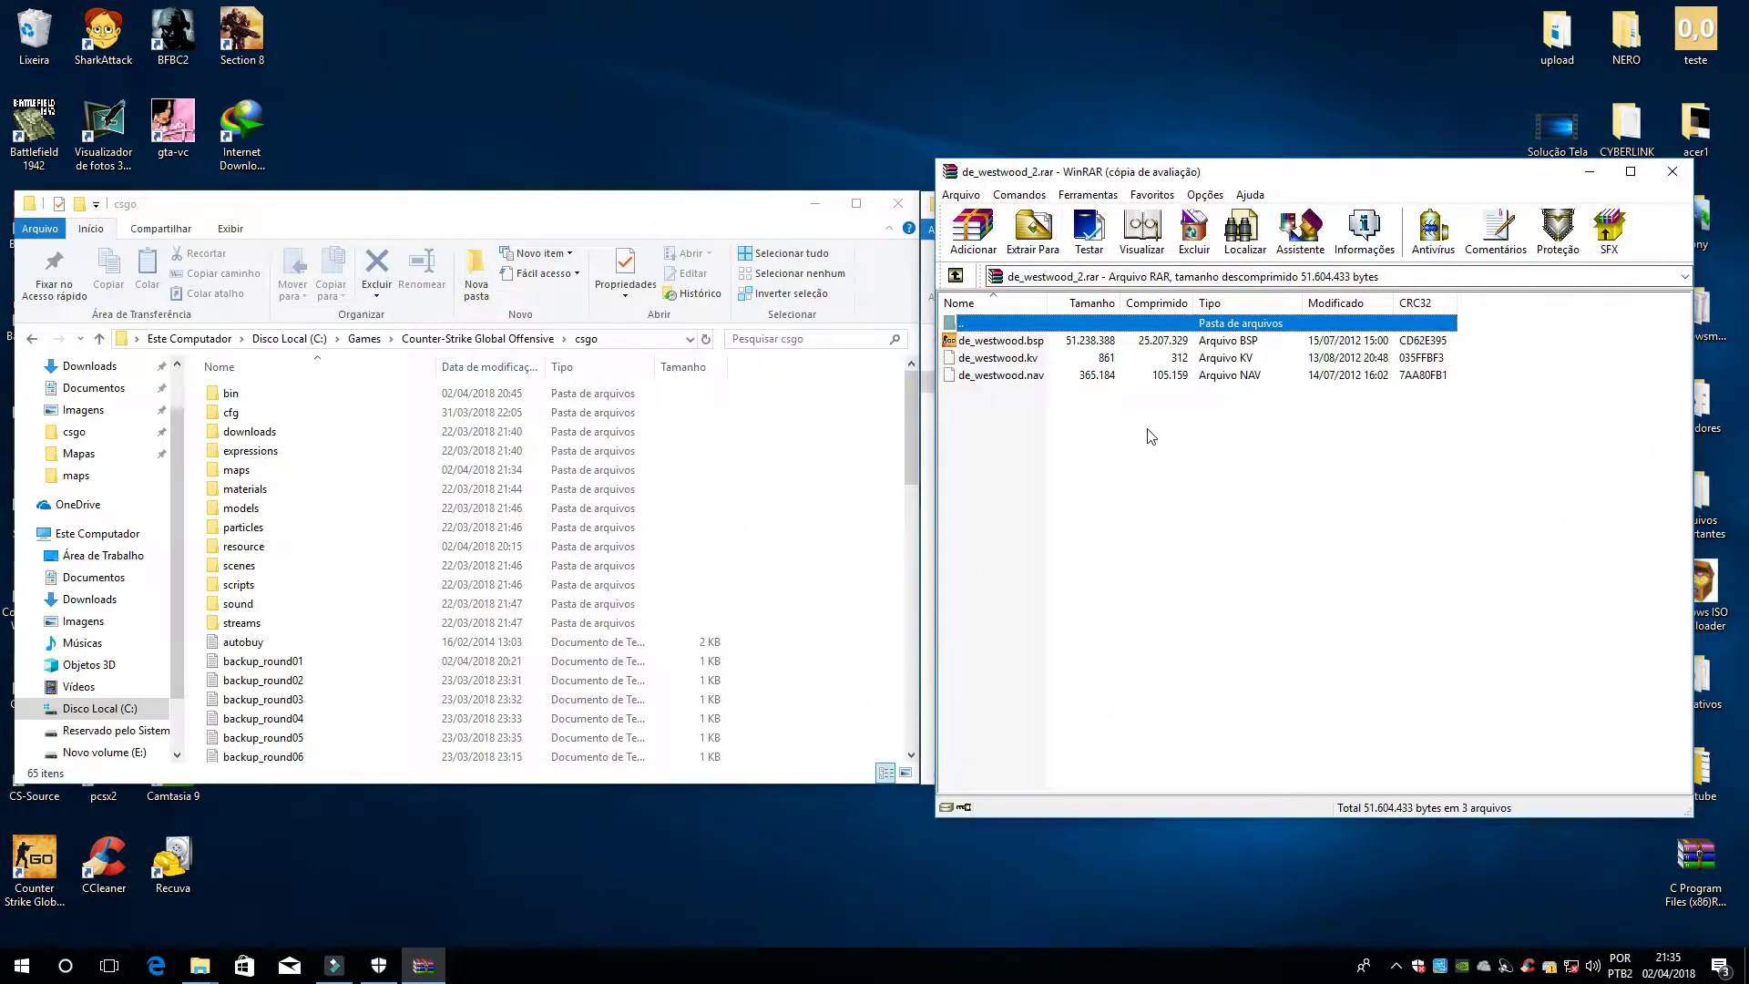
left_click_drag(1085, 432, 1005, 348)
left_click(1019, 443)
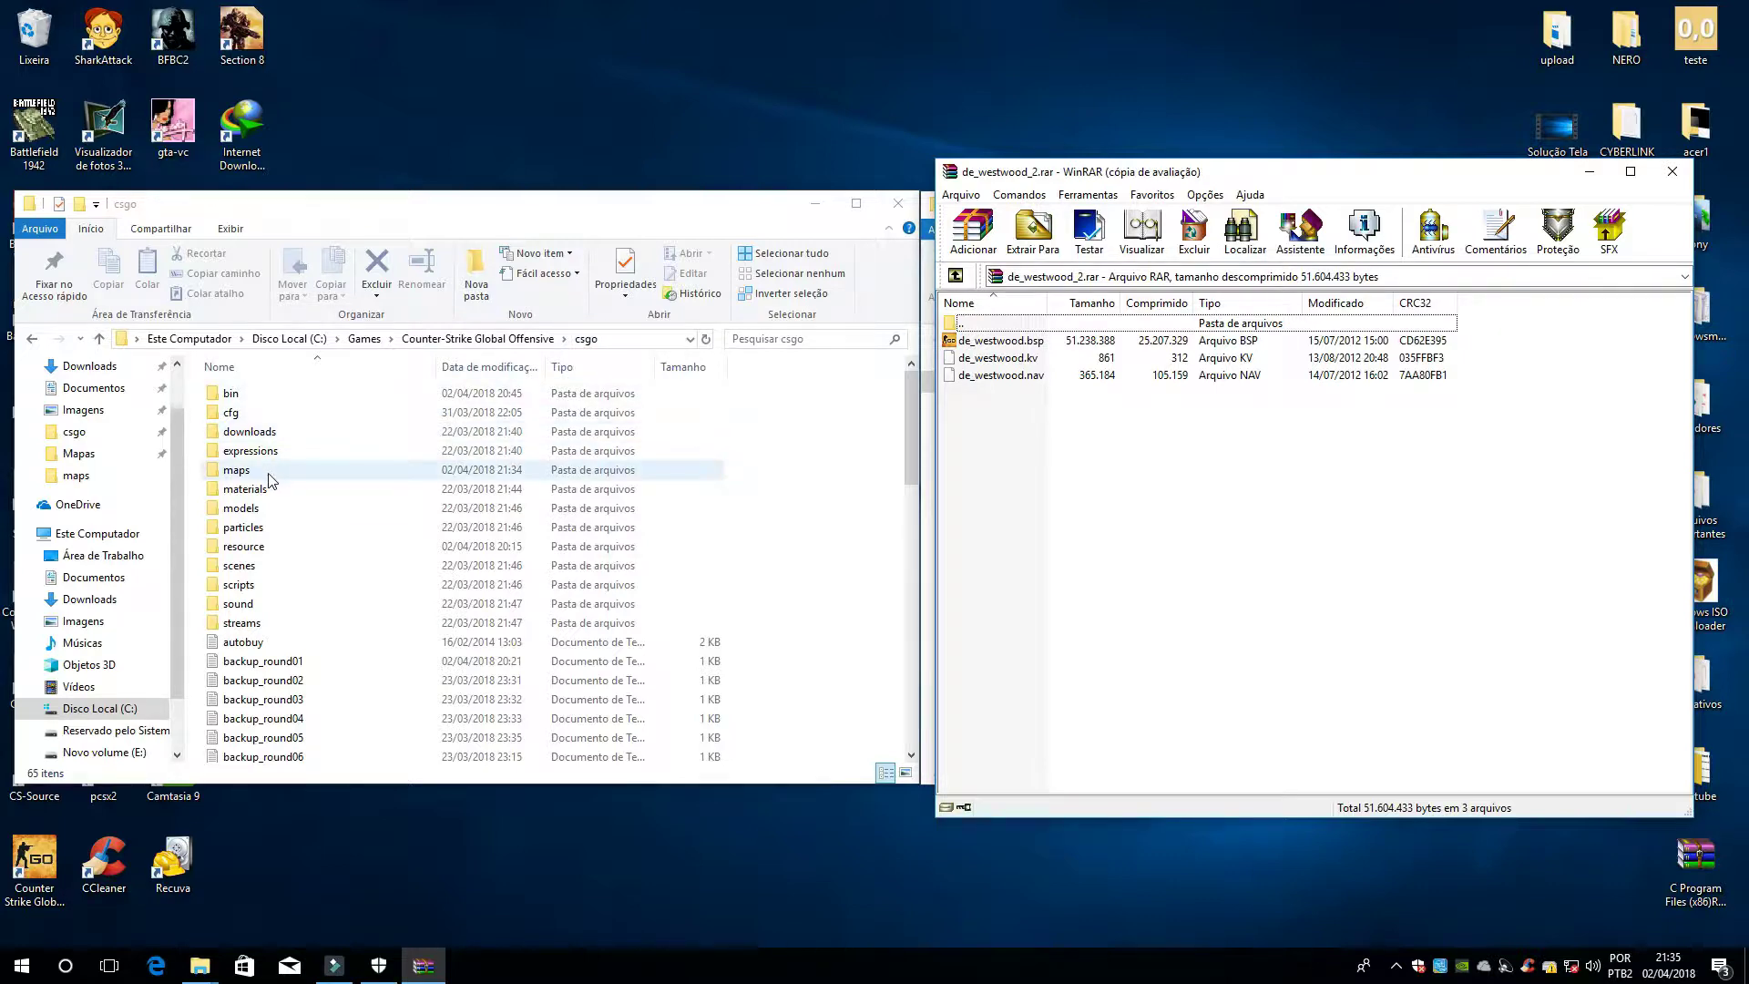
double_click(236, 470)
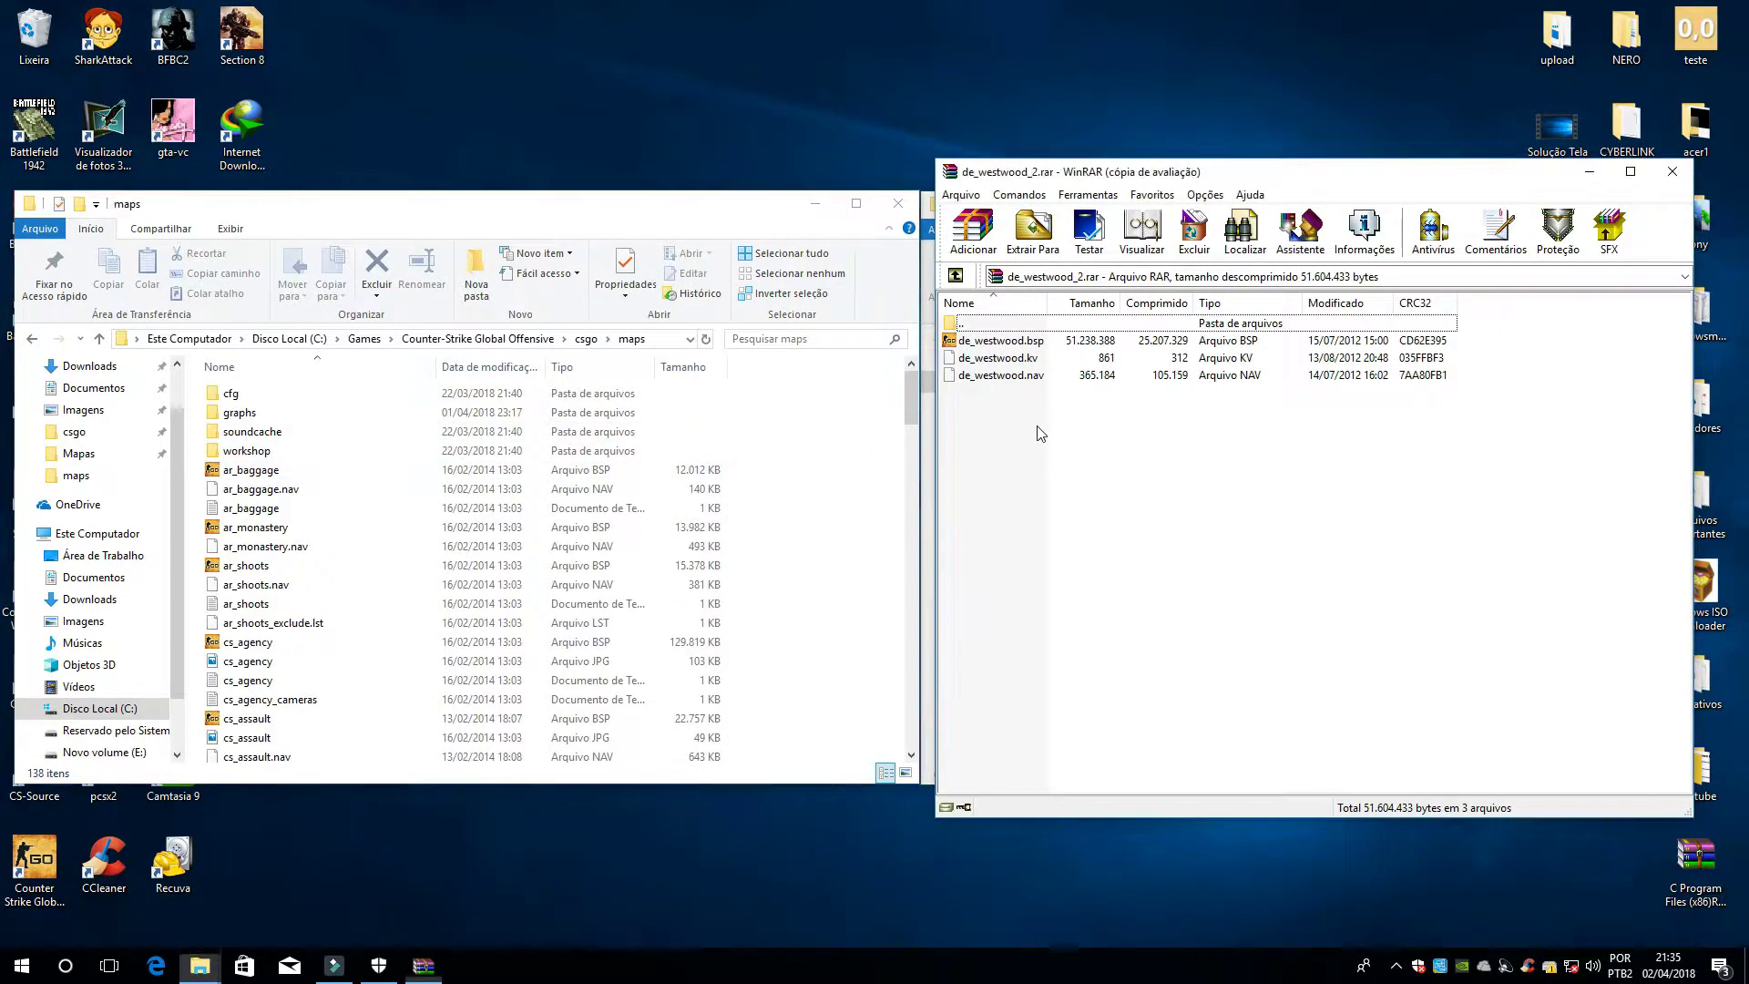
left_click_drag(1041, 434, 882, 529)
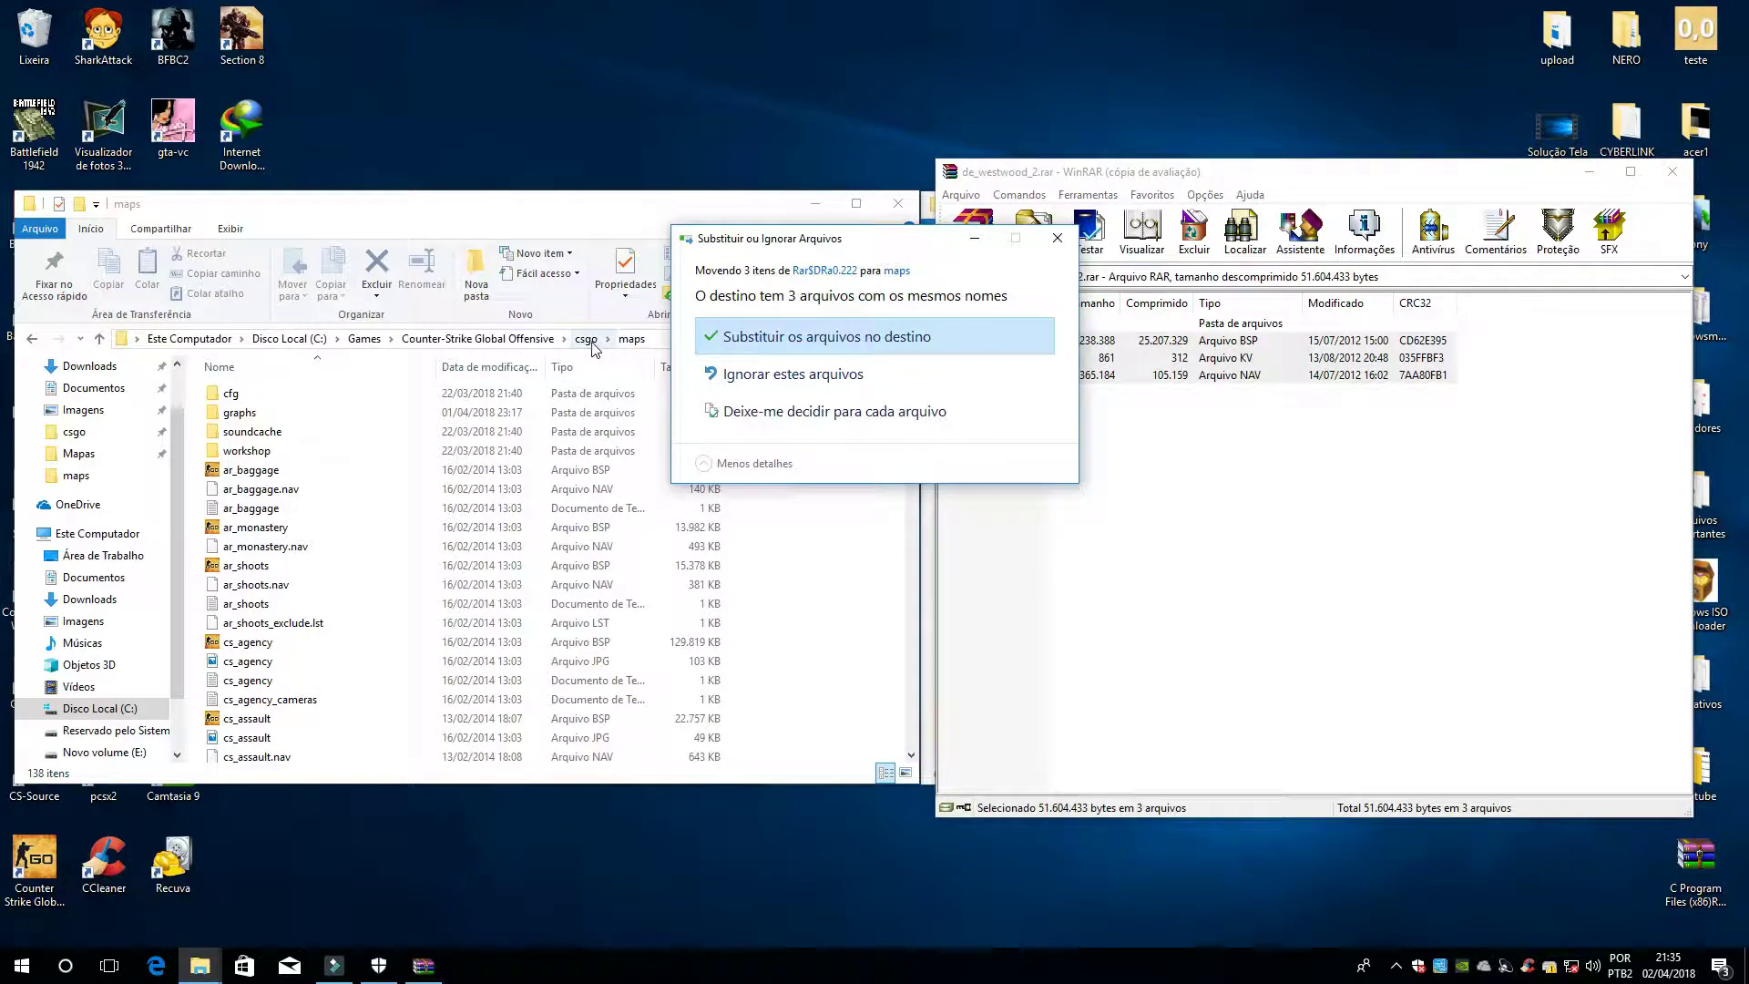
left_click(803, 337)
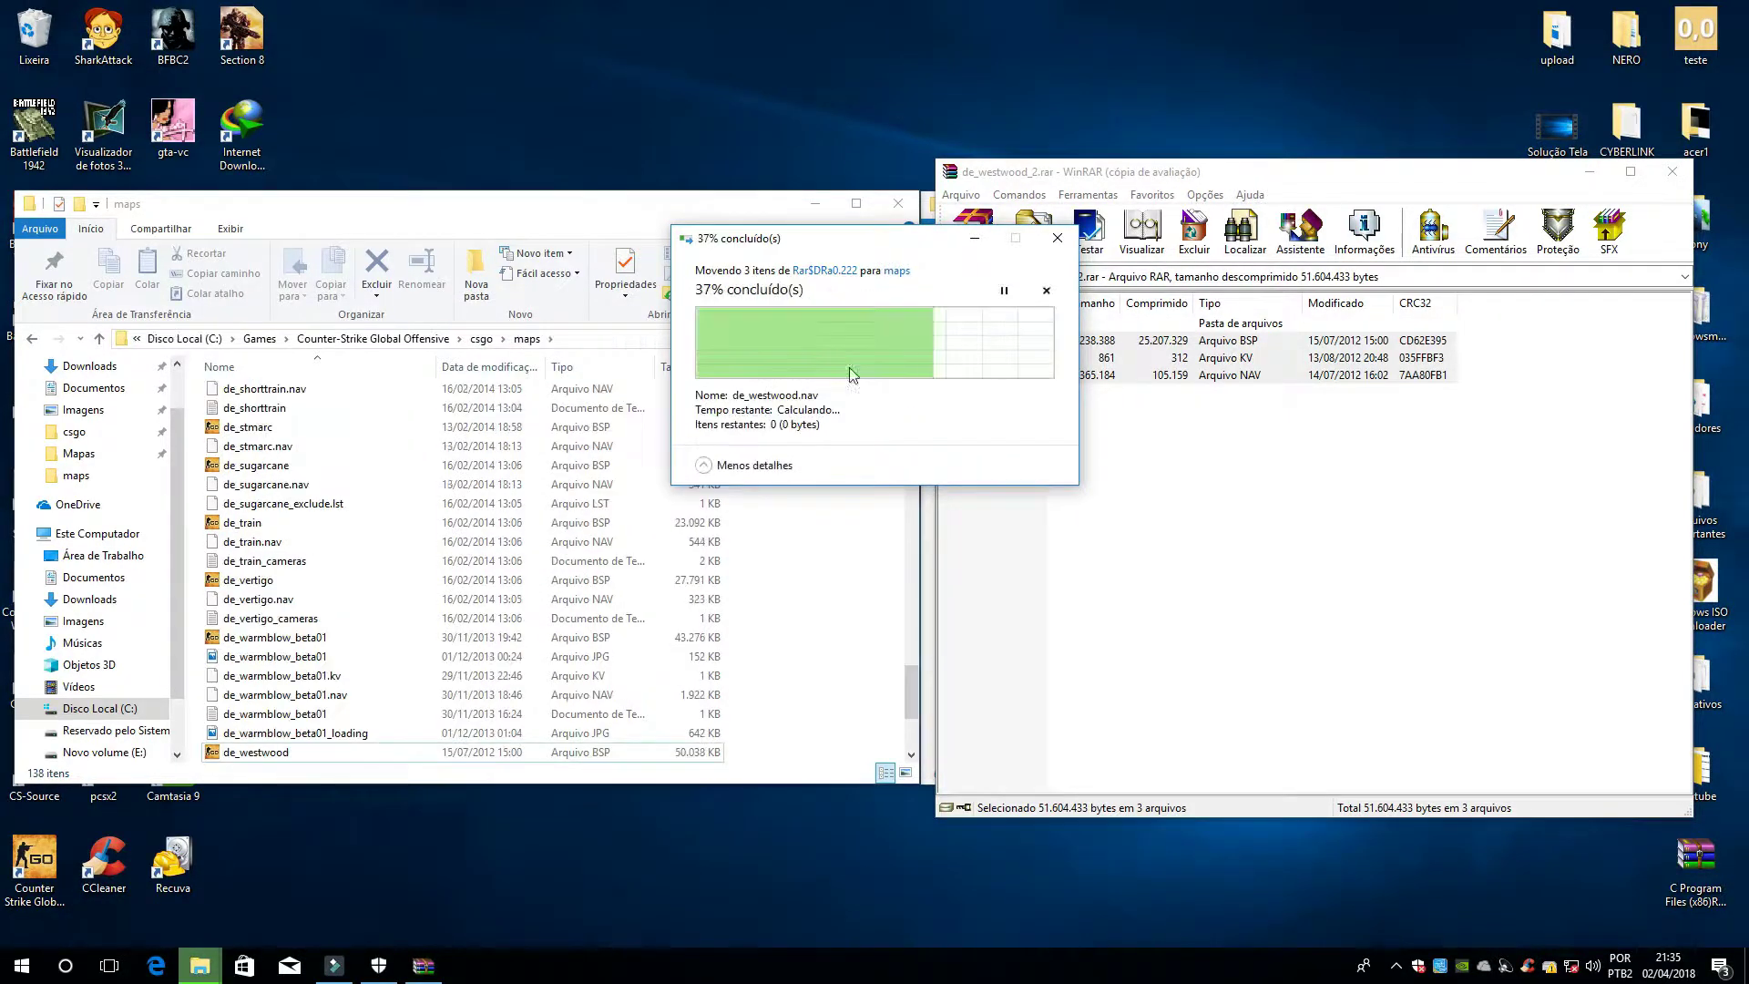
left_click(1238, 507)
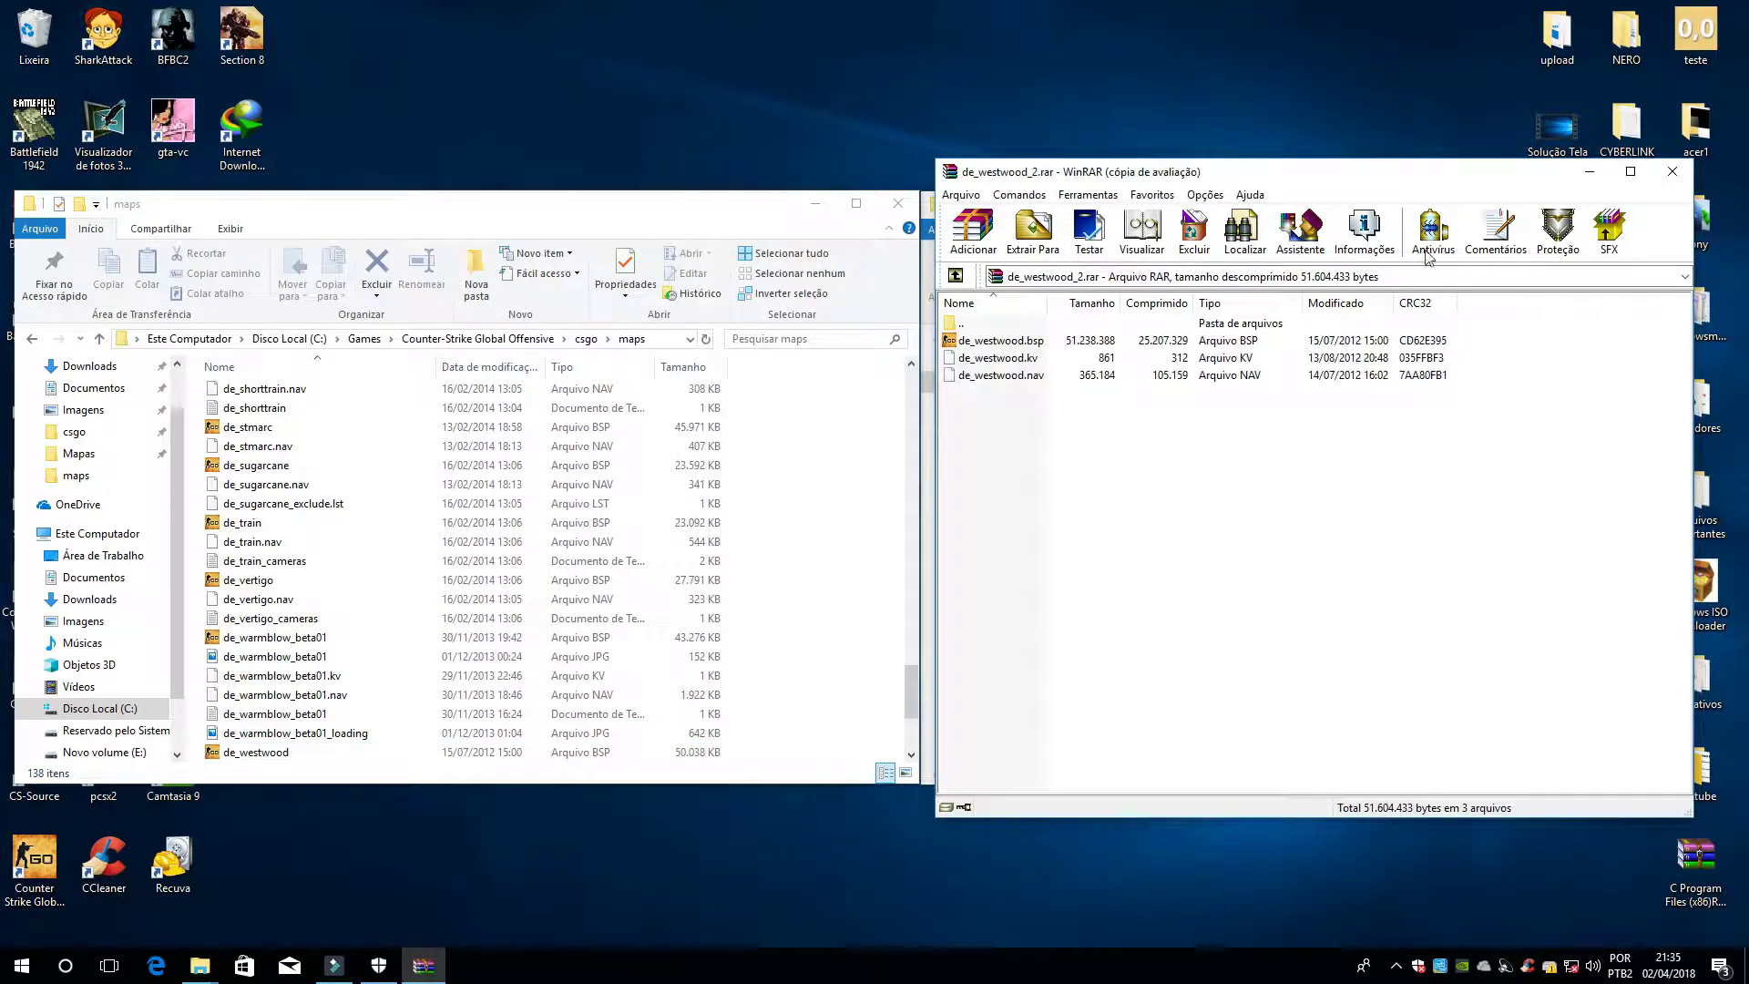
left_click(1678, 179)
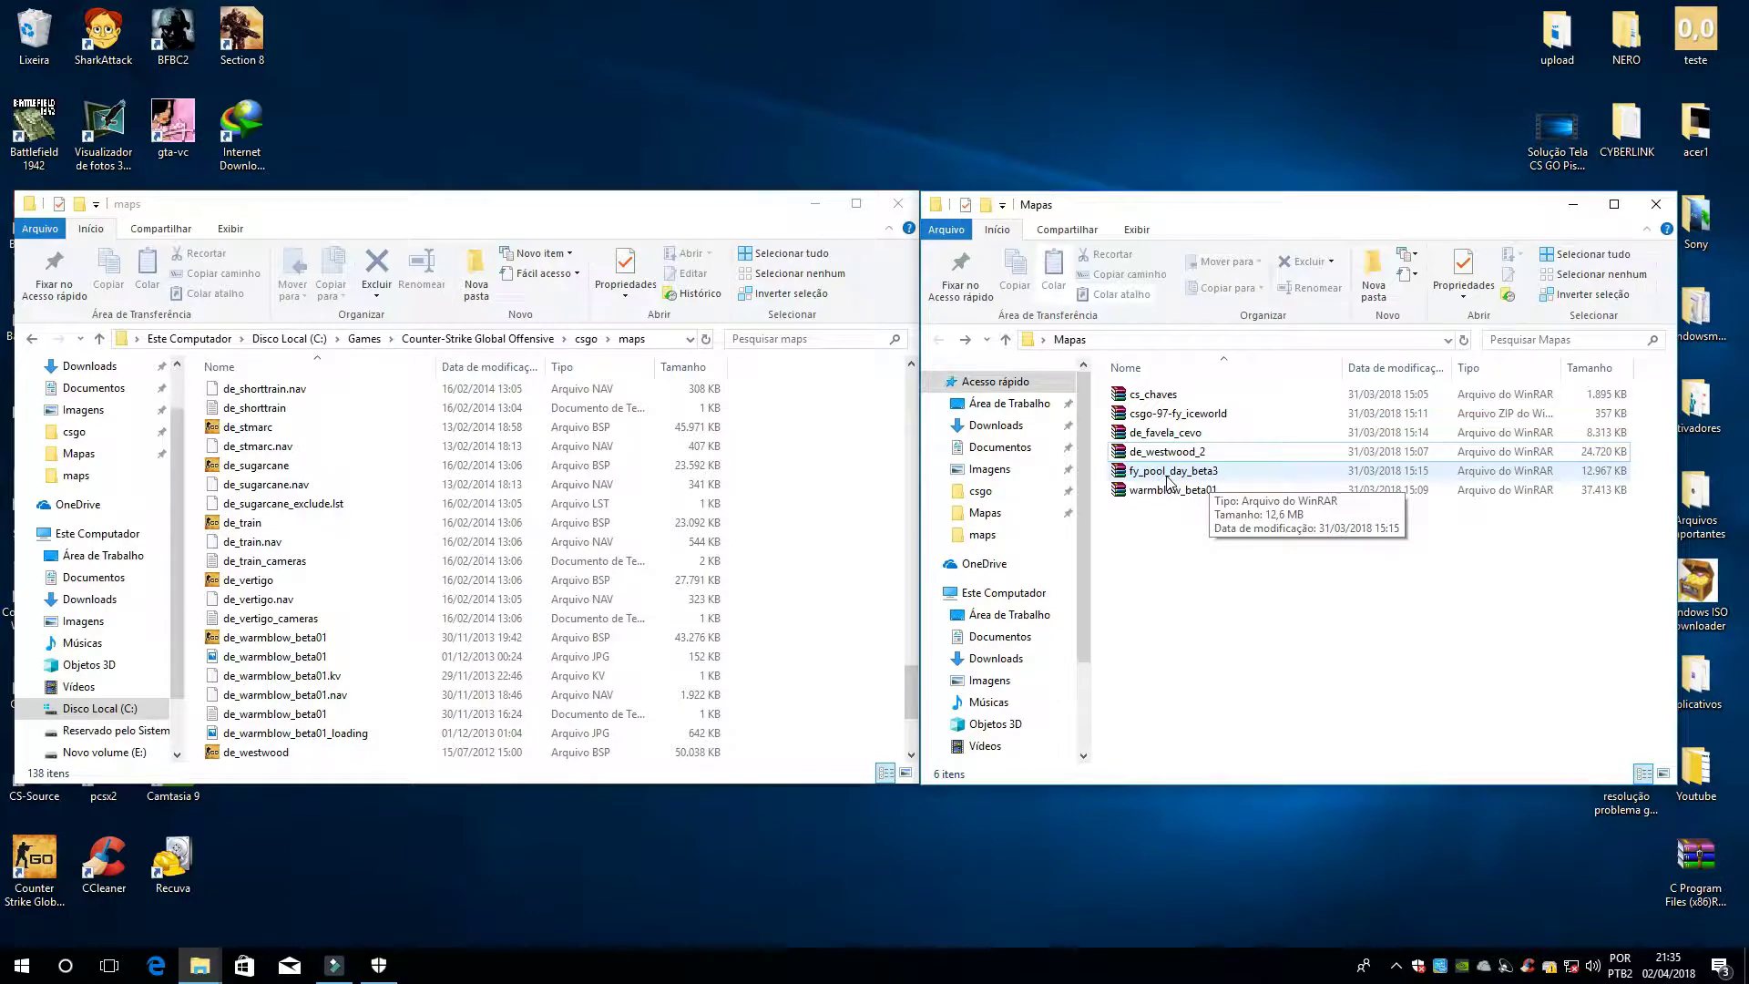
Extract fy_pool_day.bsp from the fy_pool_day_beta3 archive into the game's maps folder, replacing the existing file, and close the archive
double_click(1215, 472)
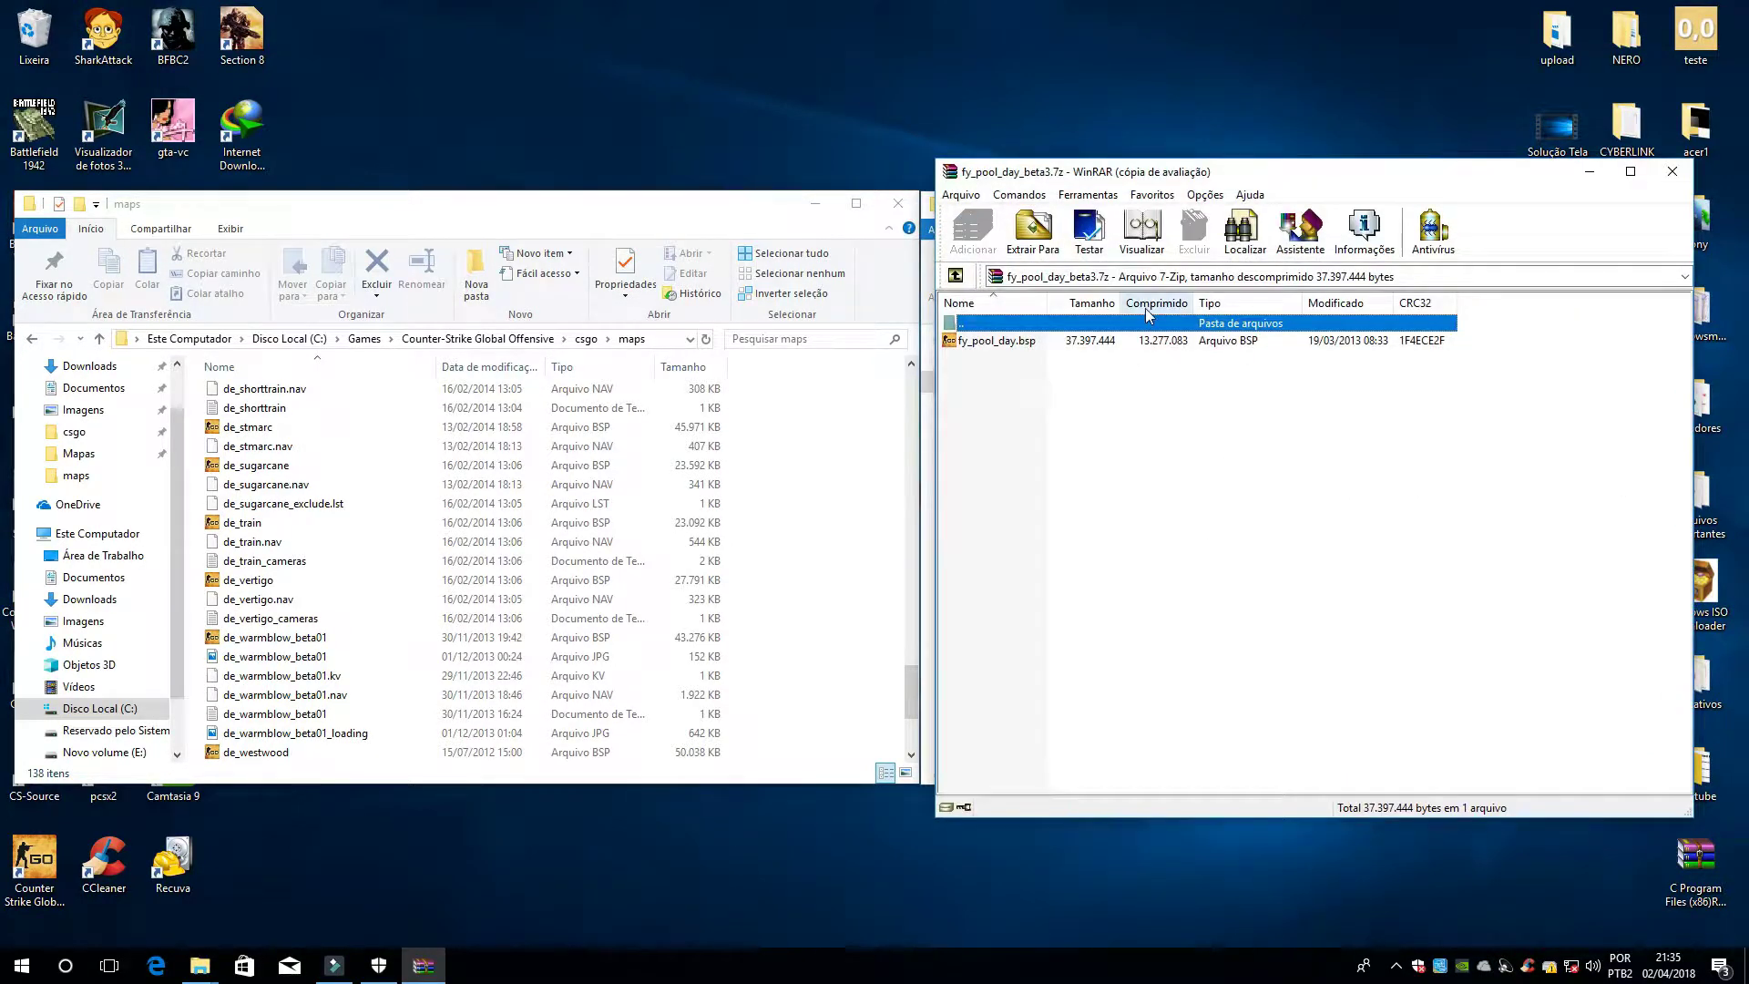
left_click(986, 346)
left_click_drag(984, 346, 1035, 372)
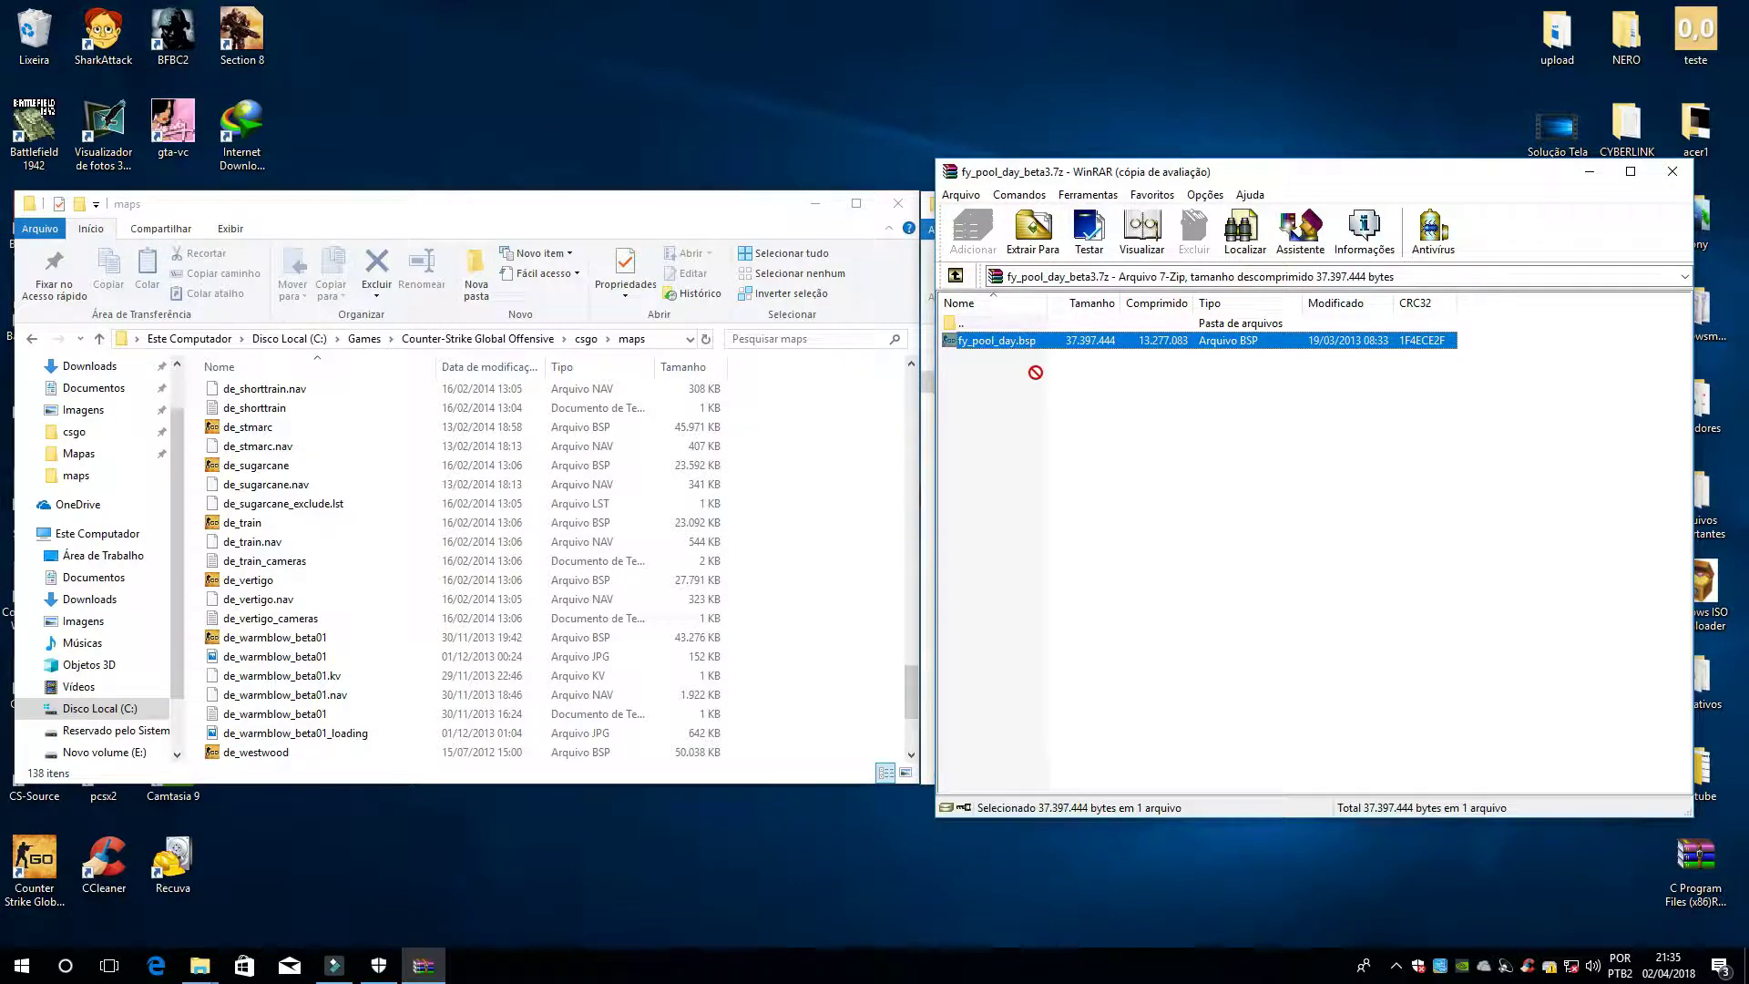
left_click_drag(951, 411, 877, 438)
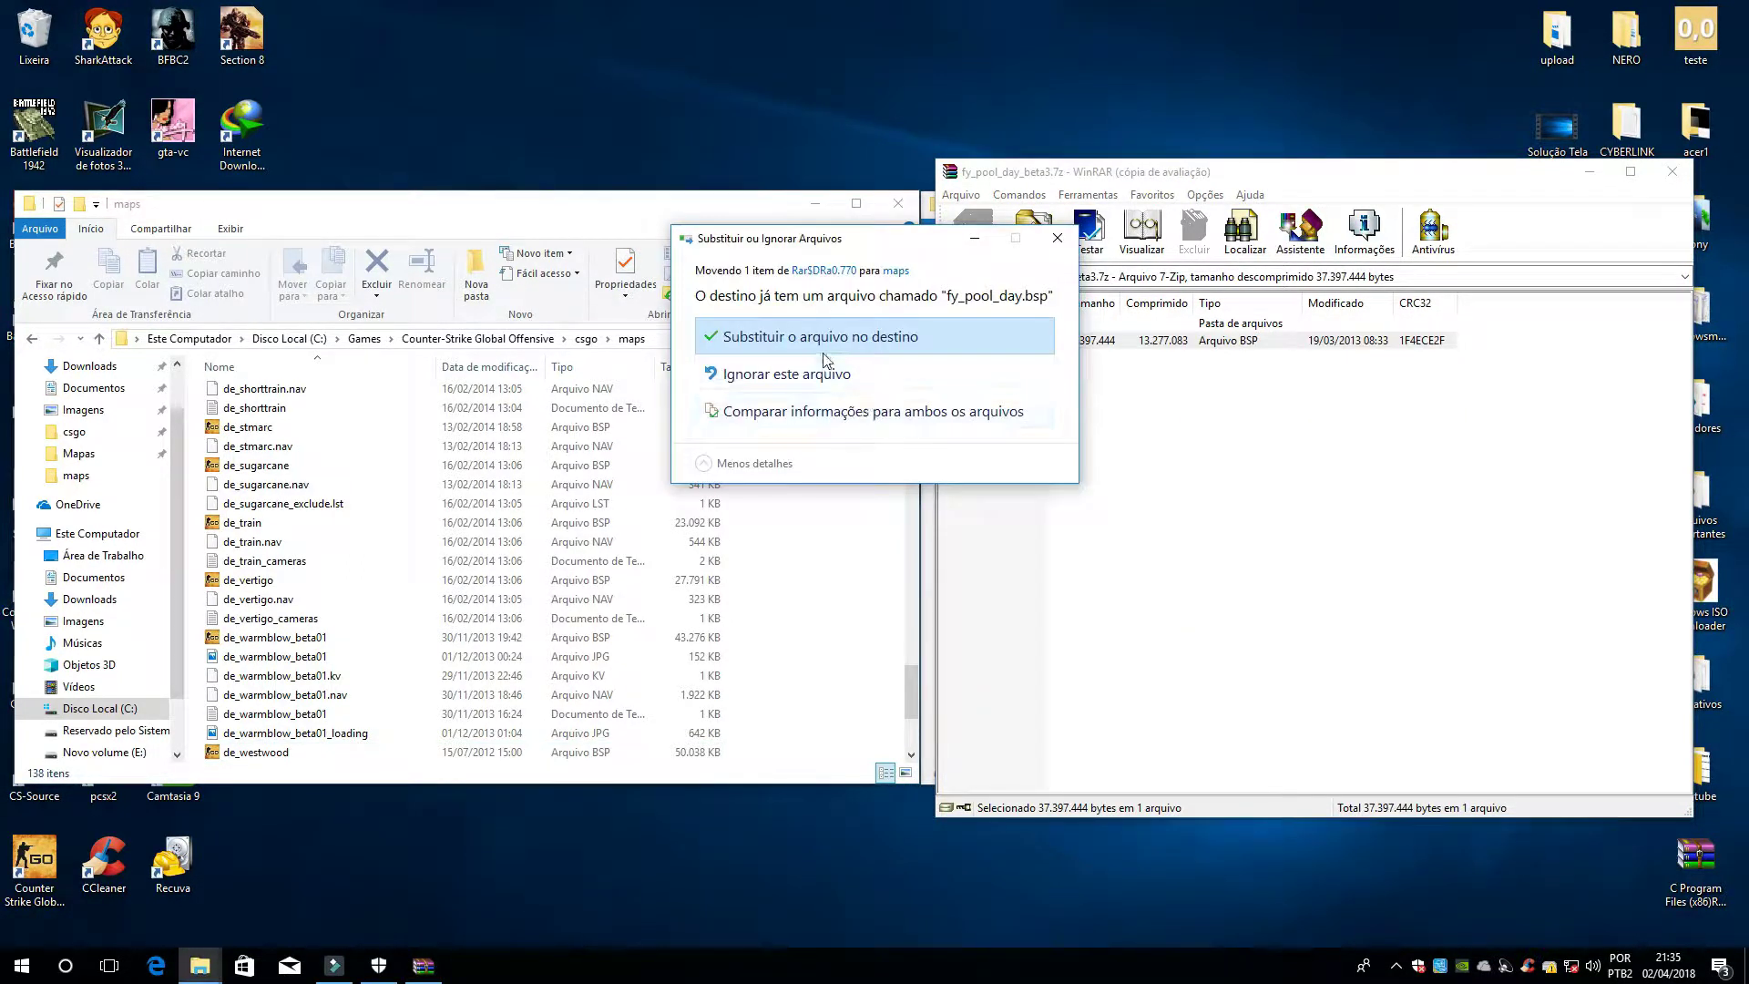
left_click(820, 339)
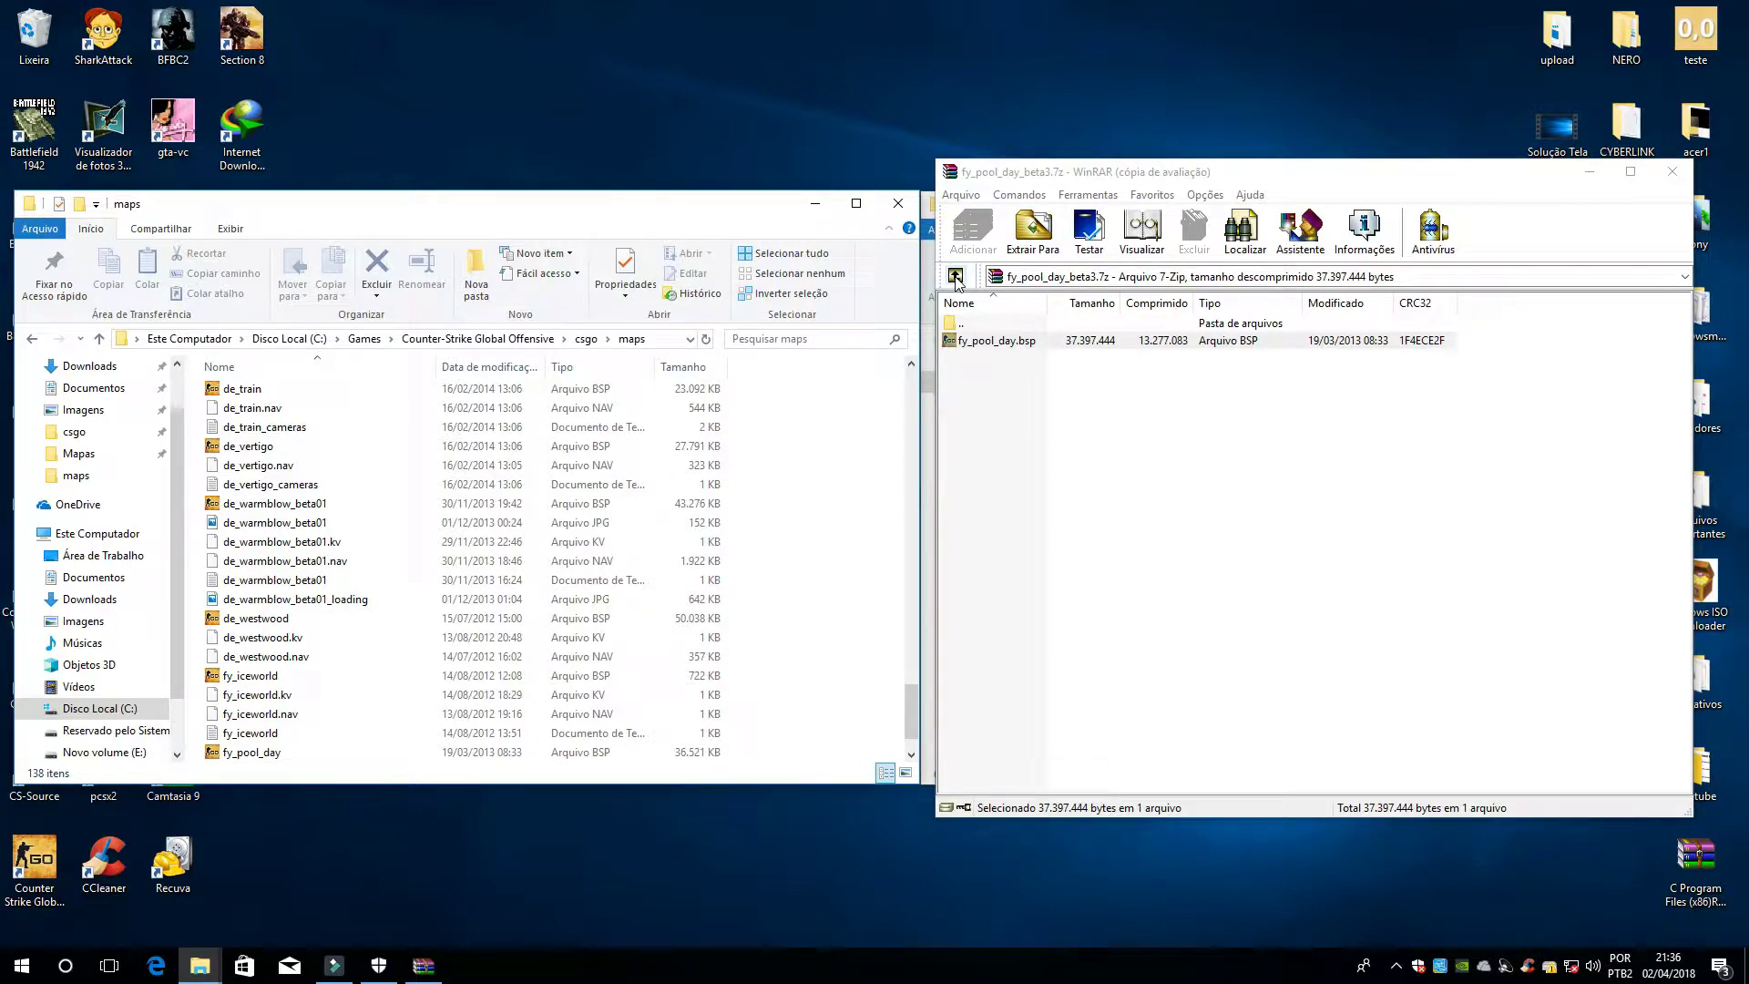
left_click(1364, 961)
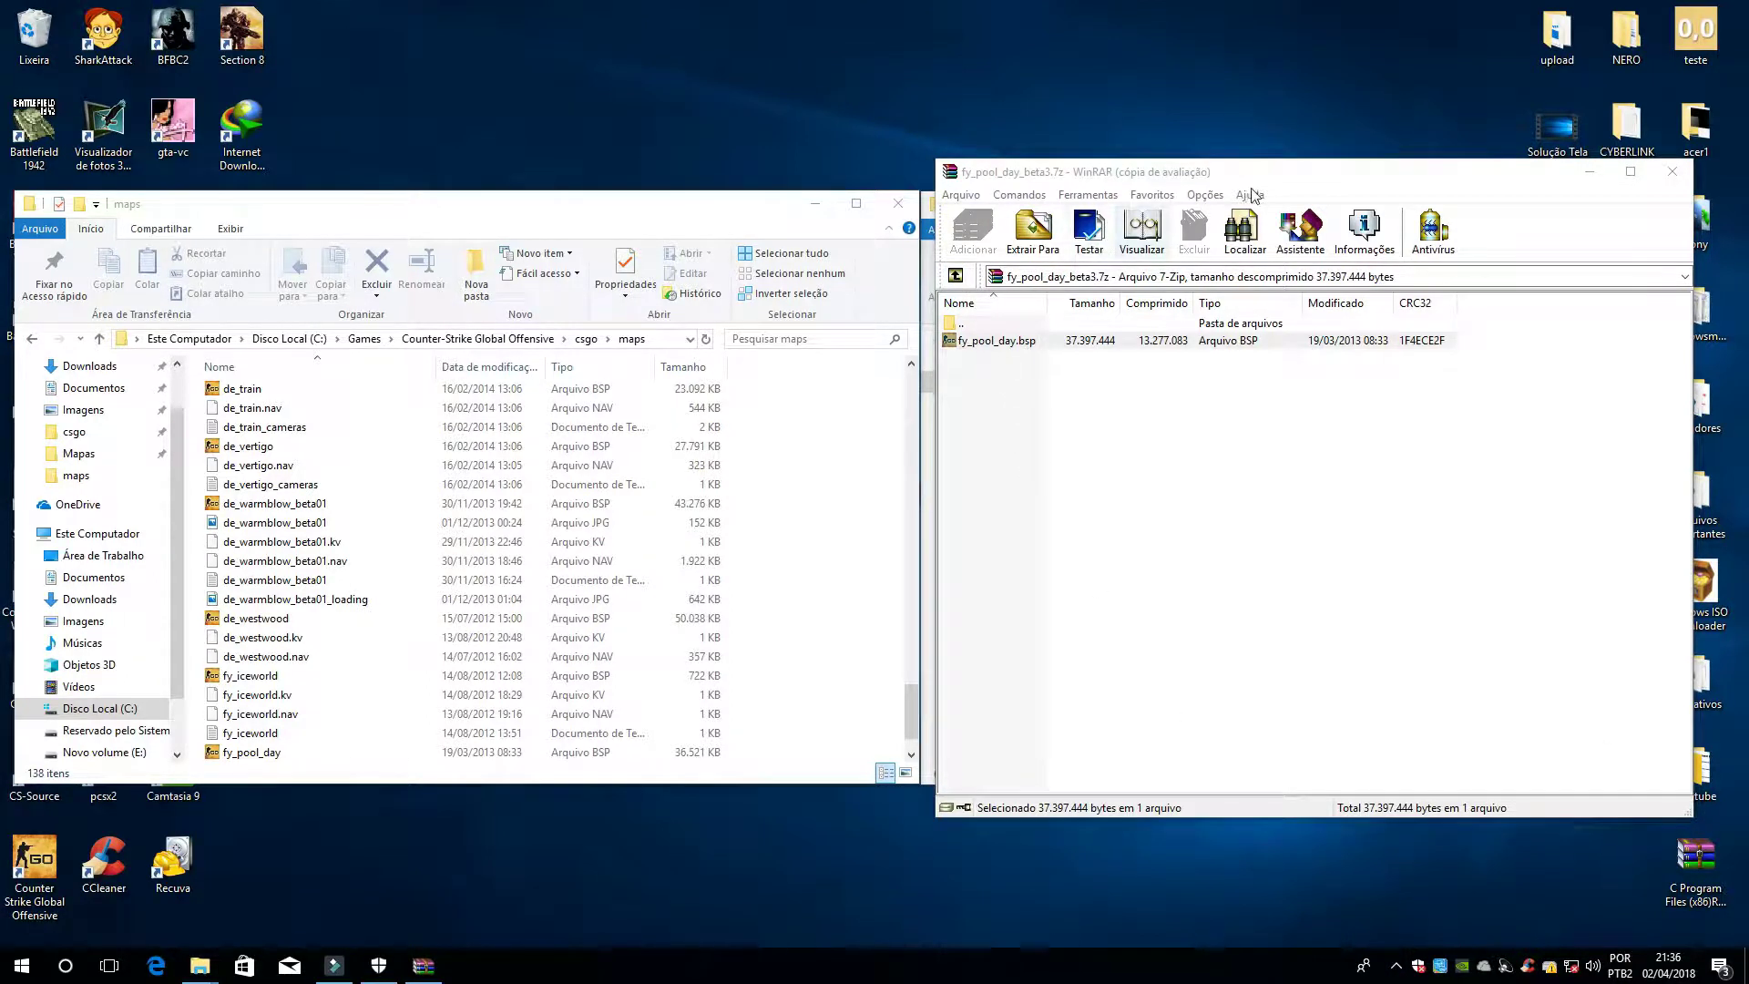
left_click_drag(1248, 187, 1177, 186)
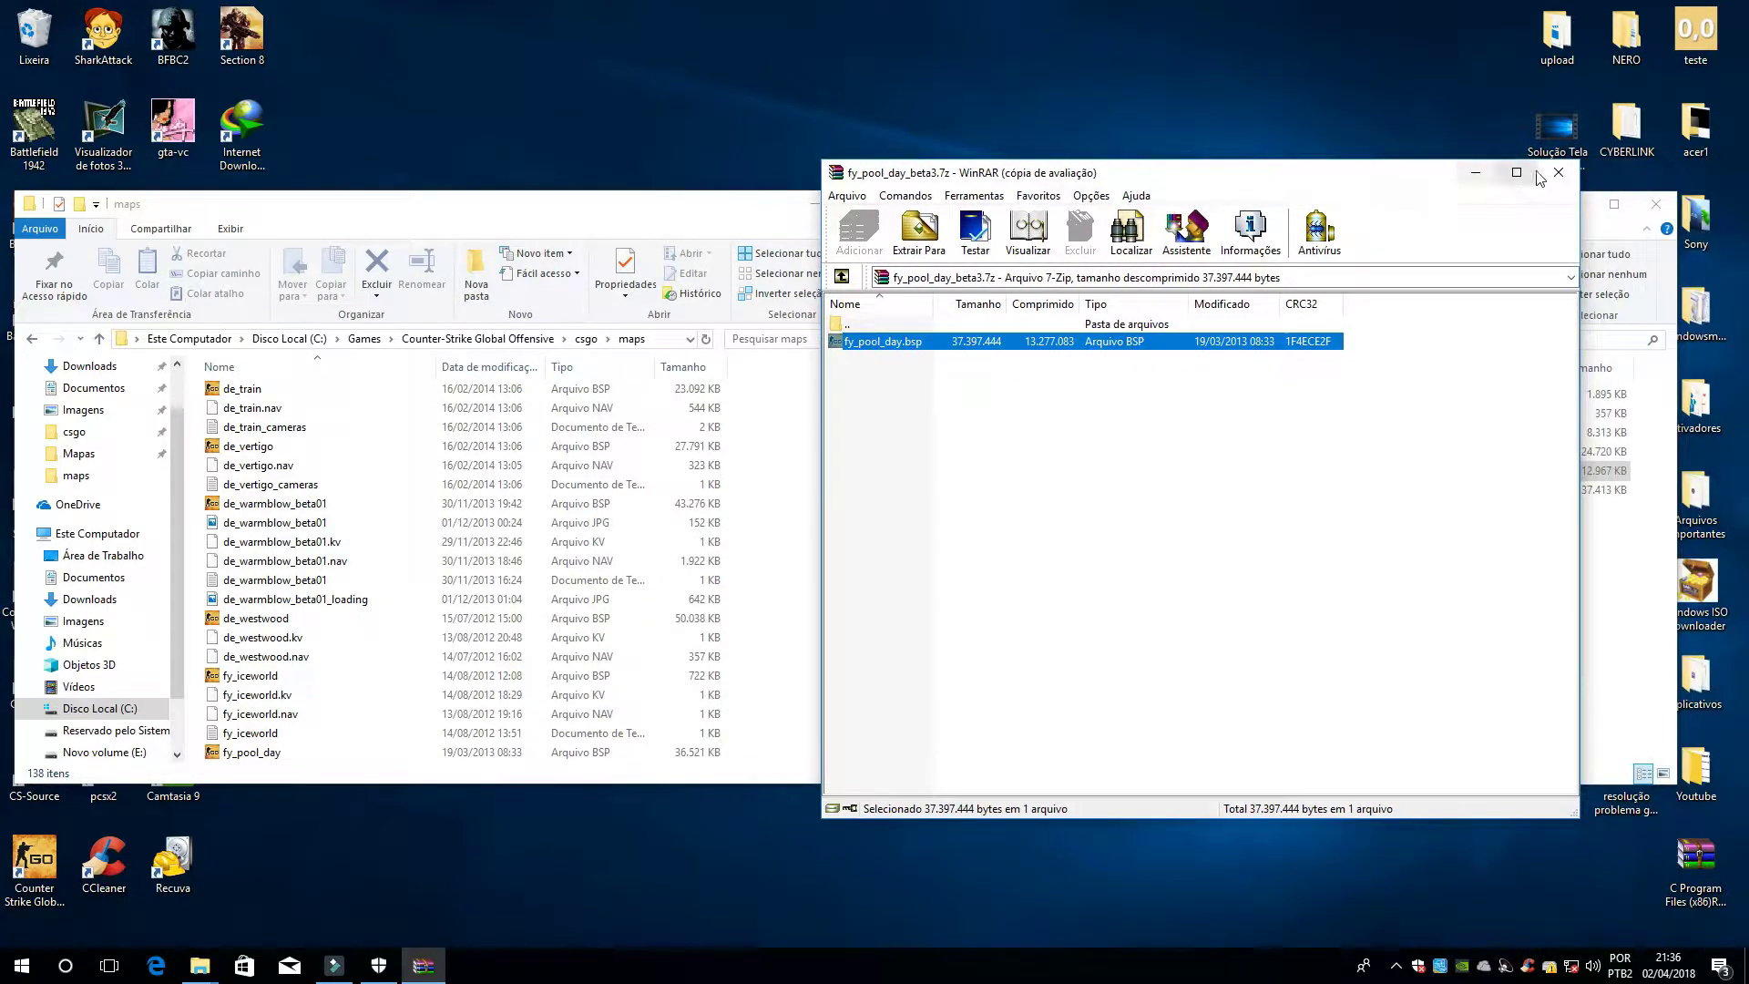
left_click(1562, 176)
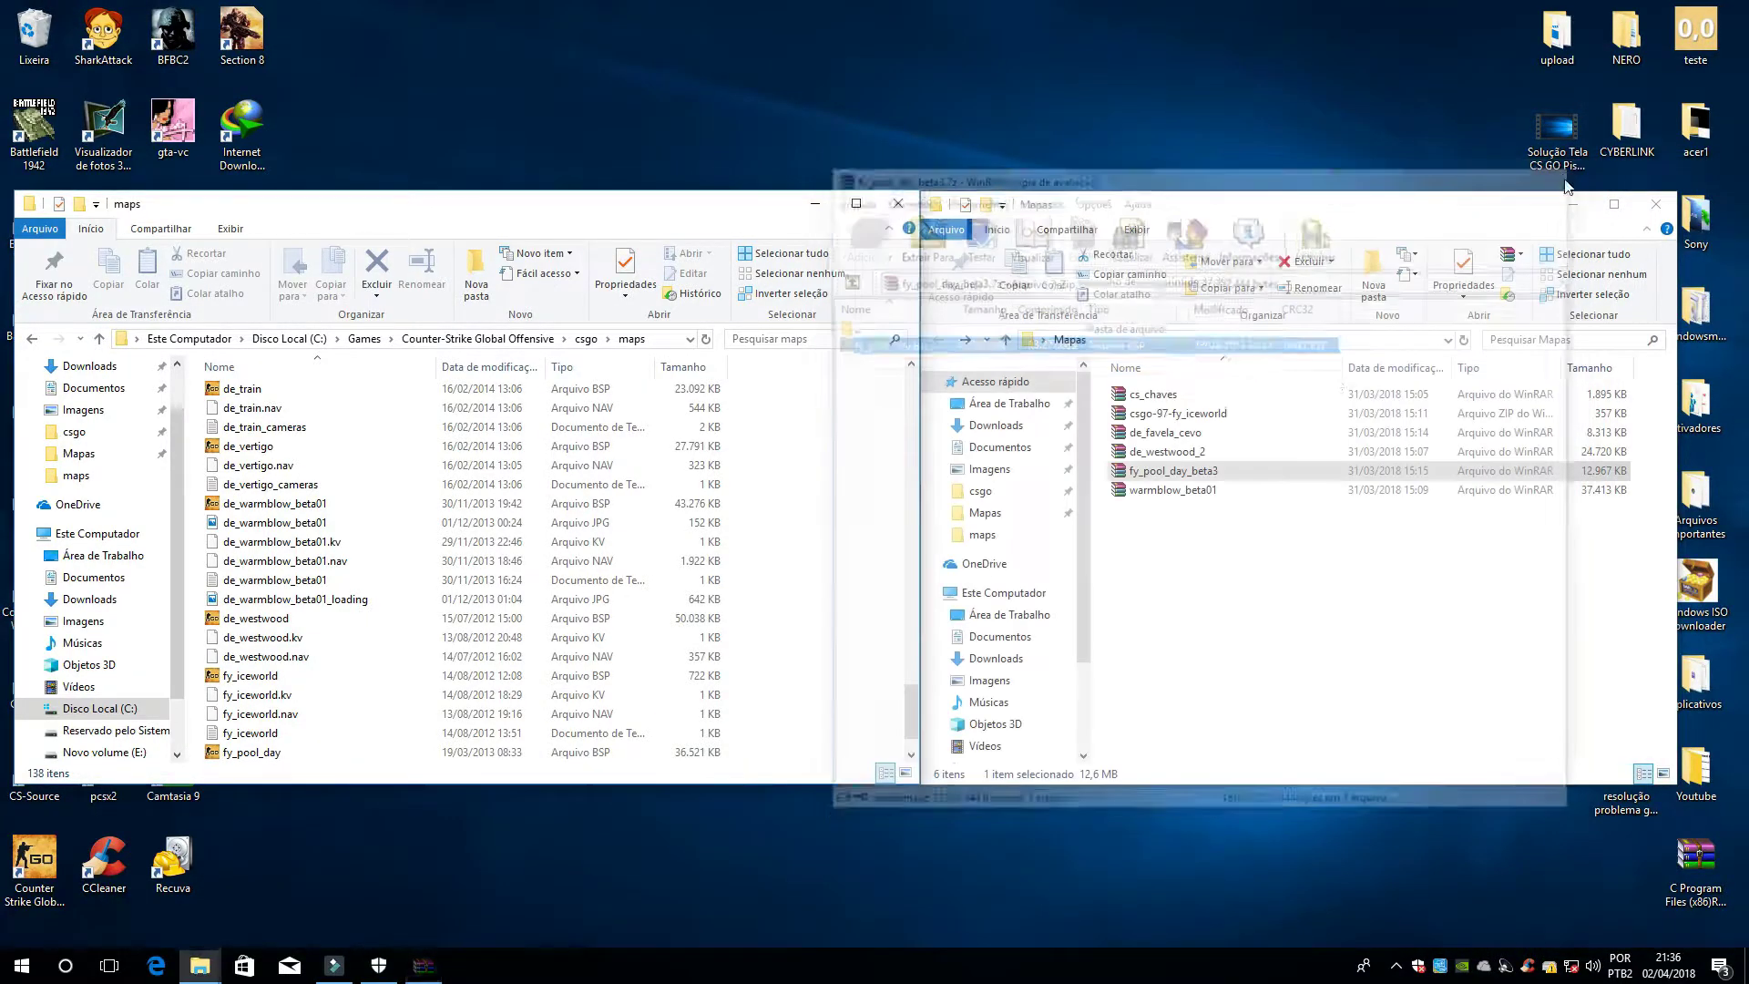
Extract the WARMBLOW BETA01 folder from the warmblow_beta01 archive into the Mapas folder and close the archive
double_click(1204, 492)
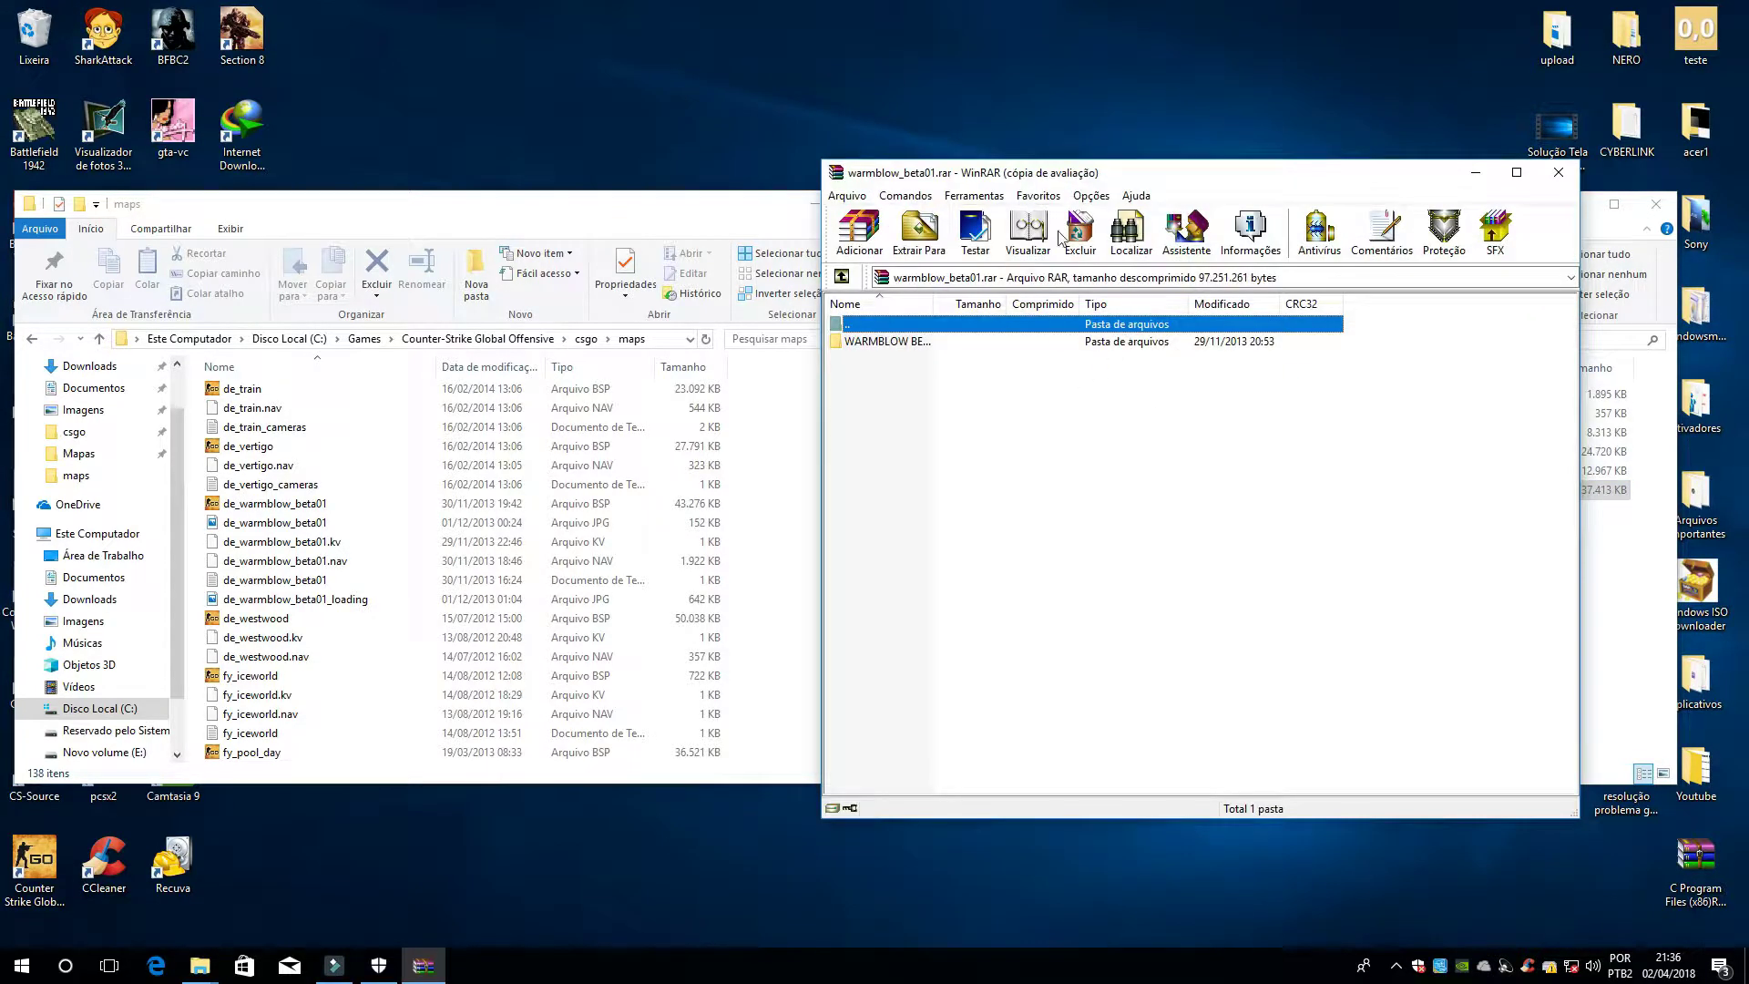
left_click_drag(1104, 178, 863, 179)
left_click_drag(665, 337, 1451, 610)
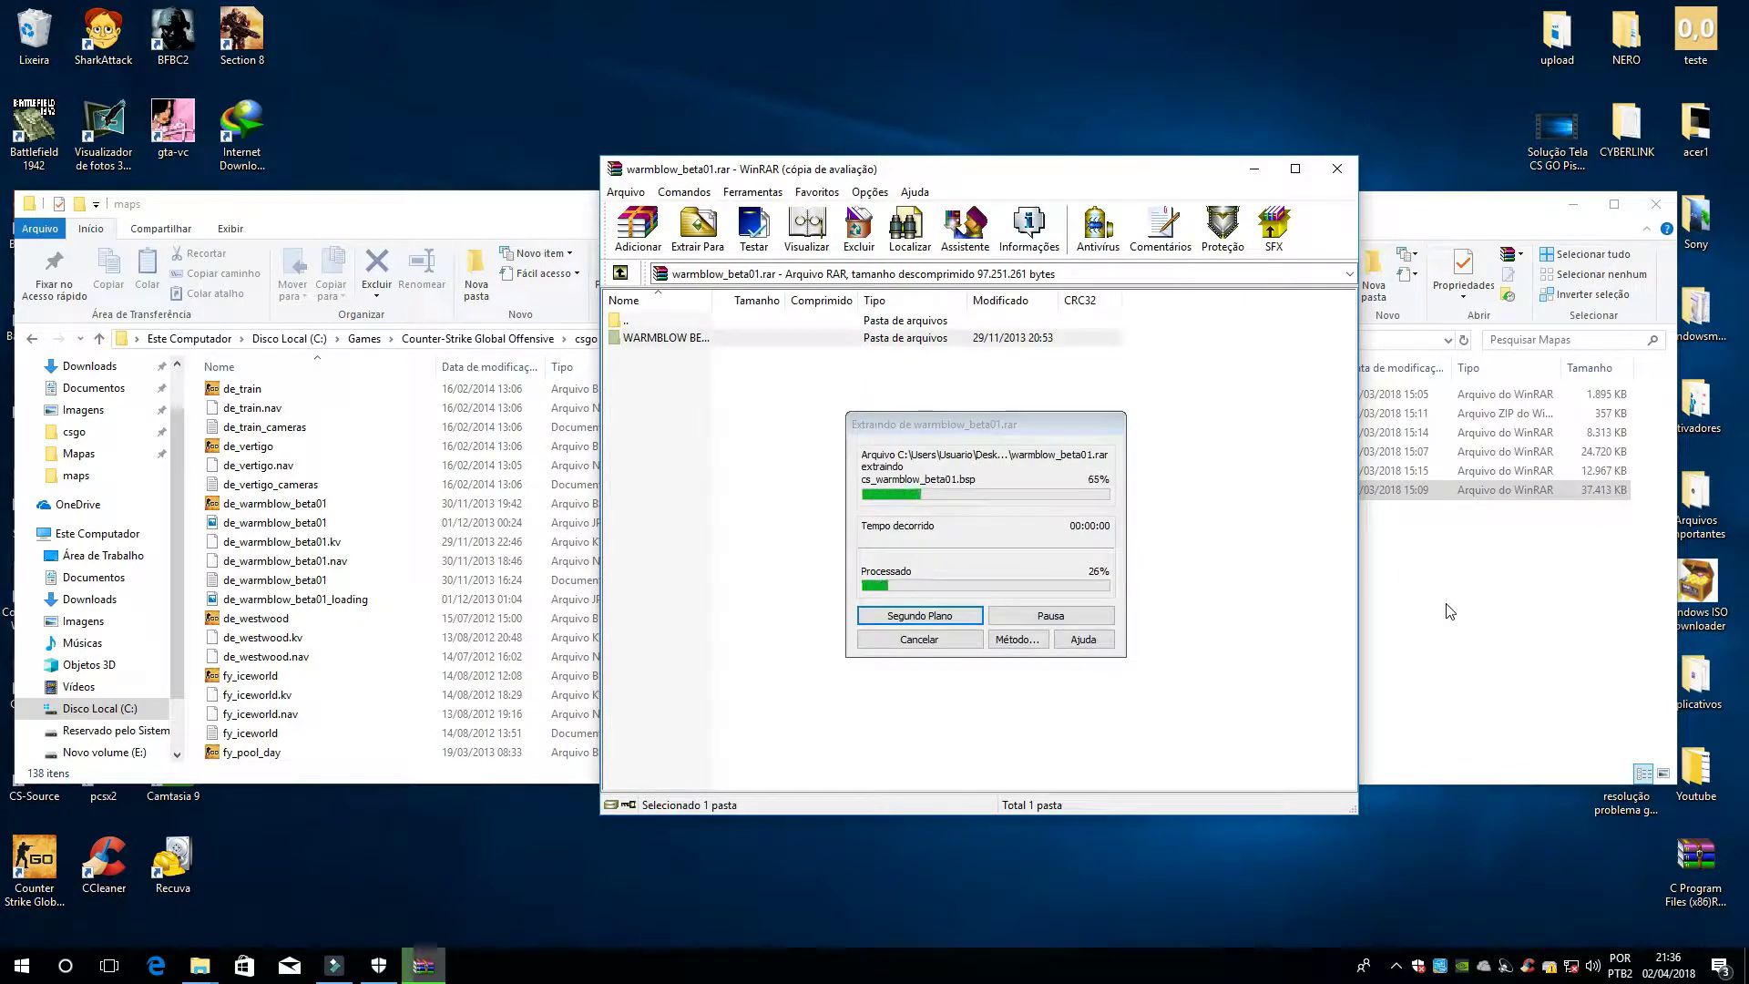
left_click(1407, 195)
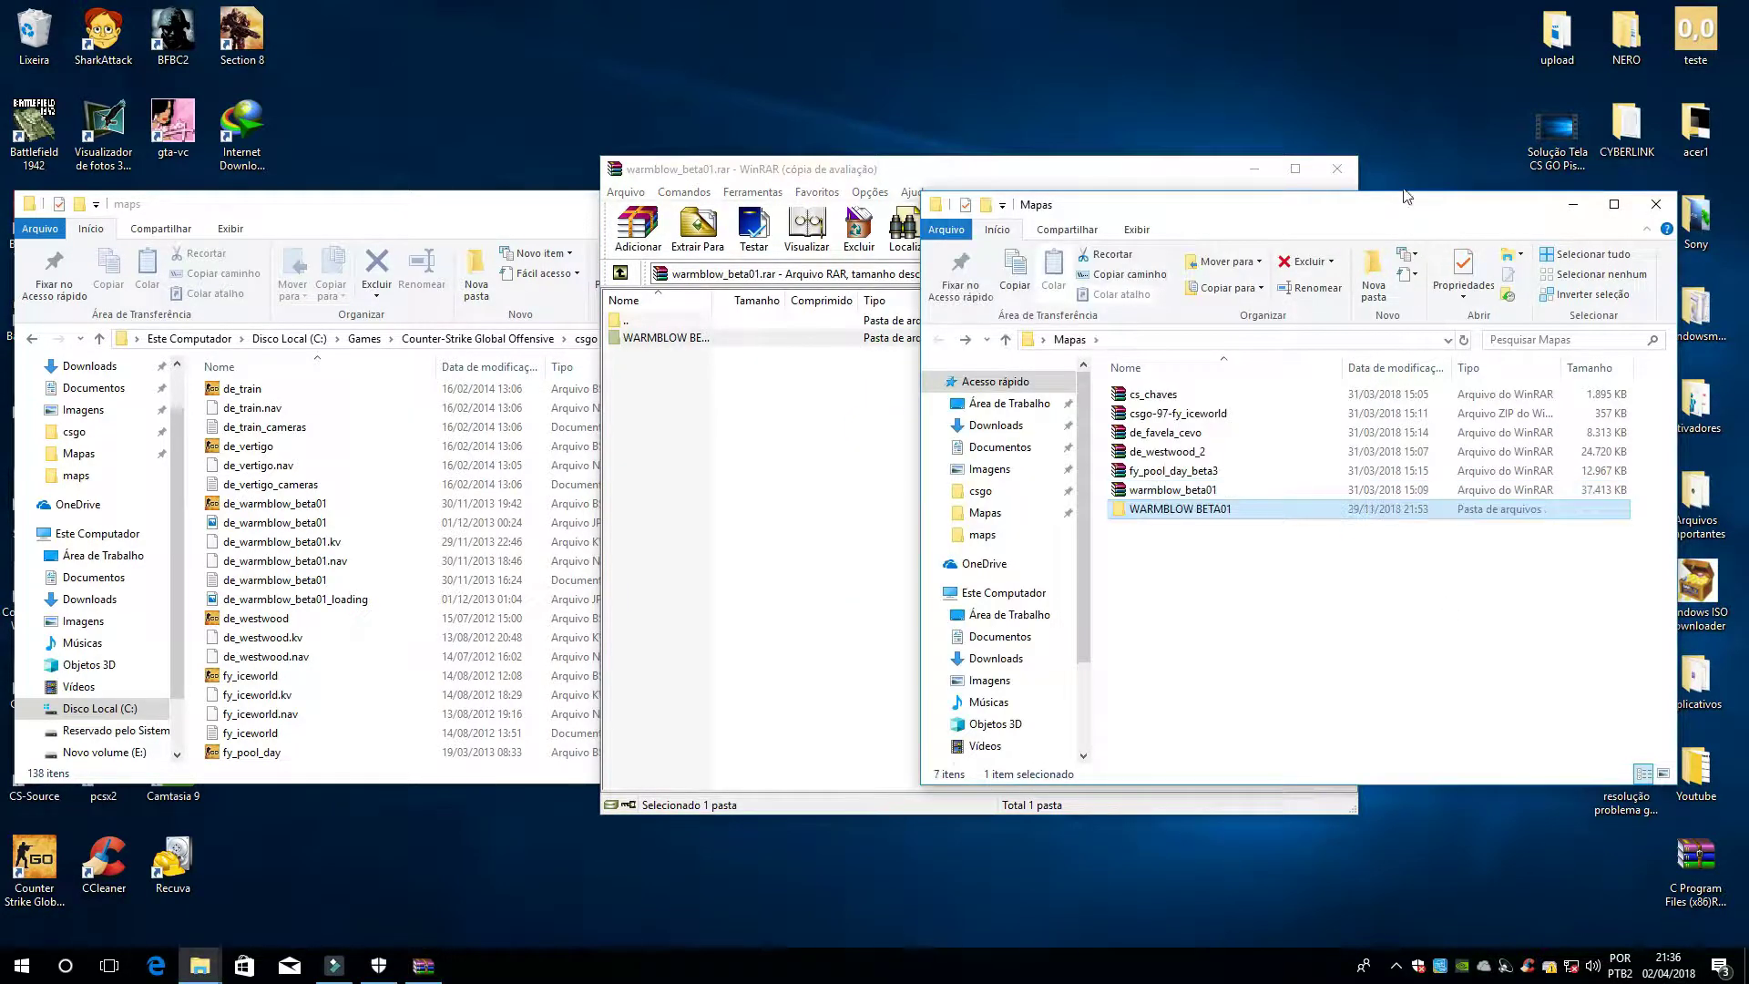
left_click(1338, 170)
Move the resource folder from WARMBLOW BETA01\csgo into the game's csgo folder, replacing the files in the destination
double_click(1379, 510)
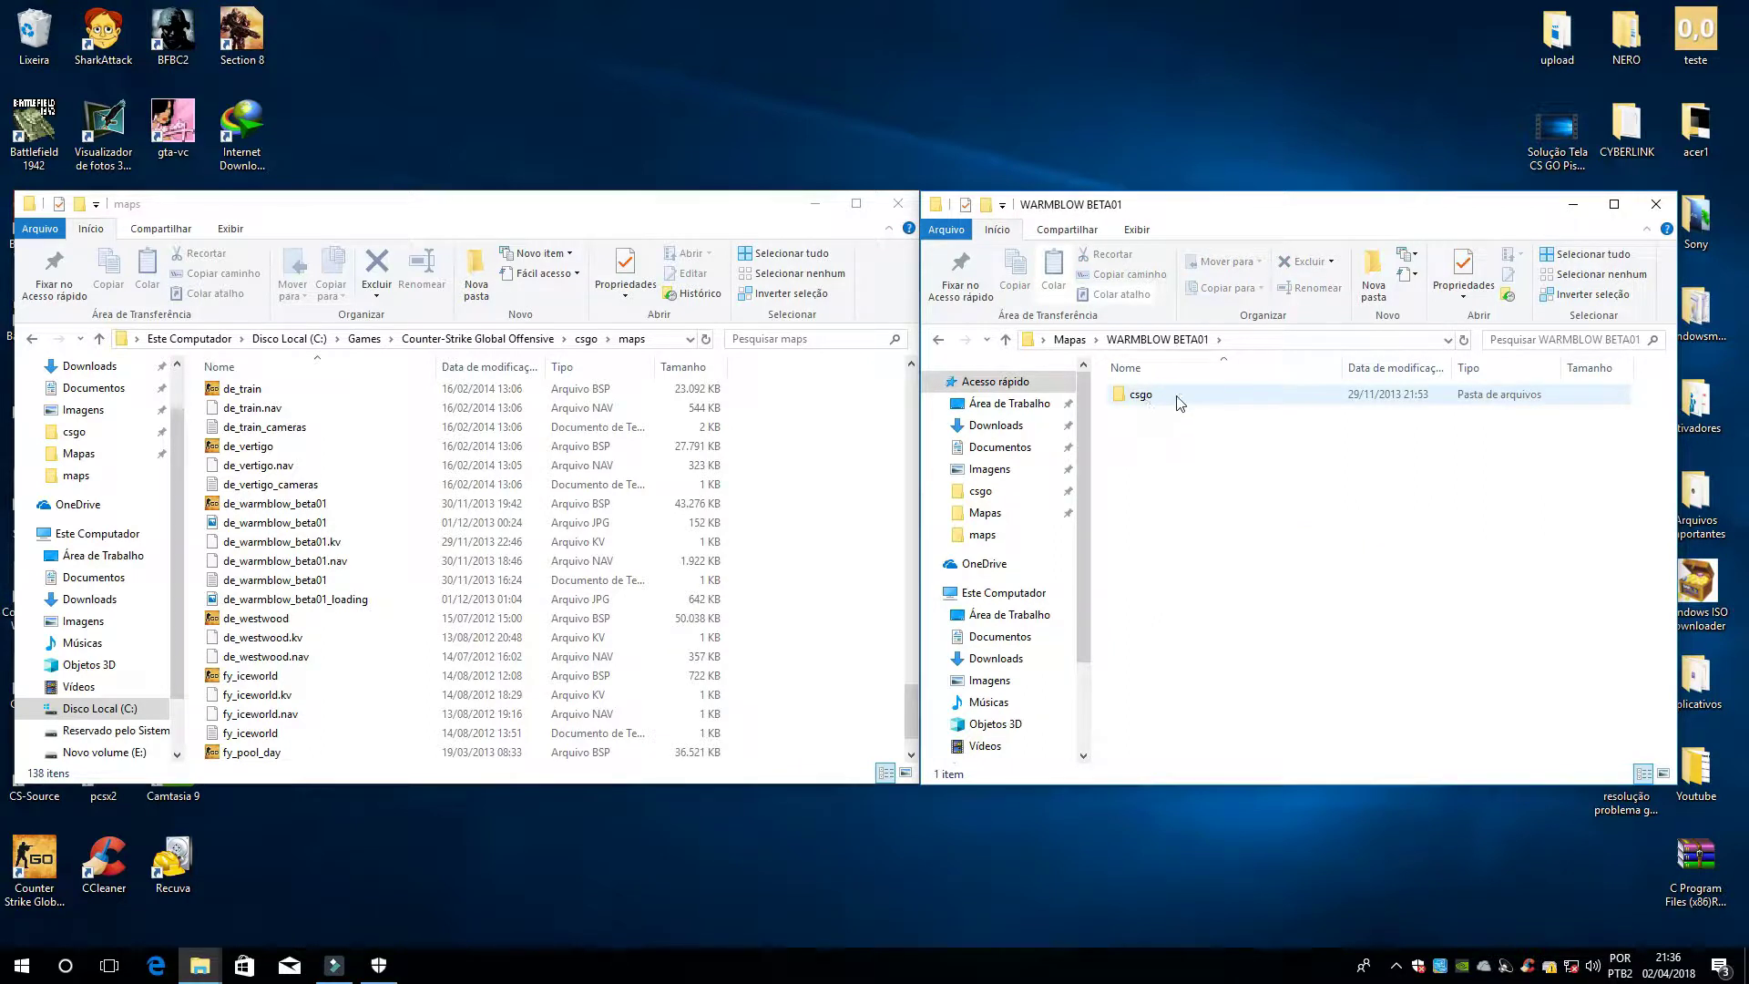
double_click(1176, 402)
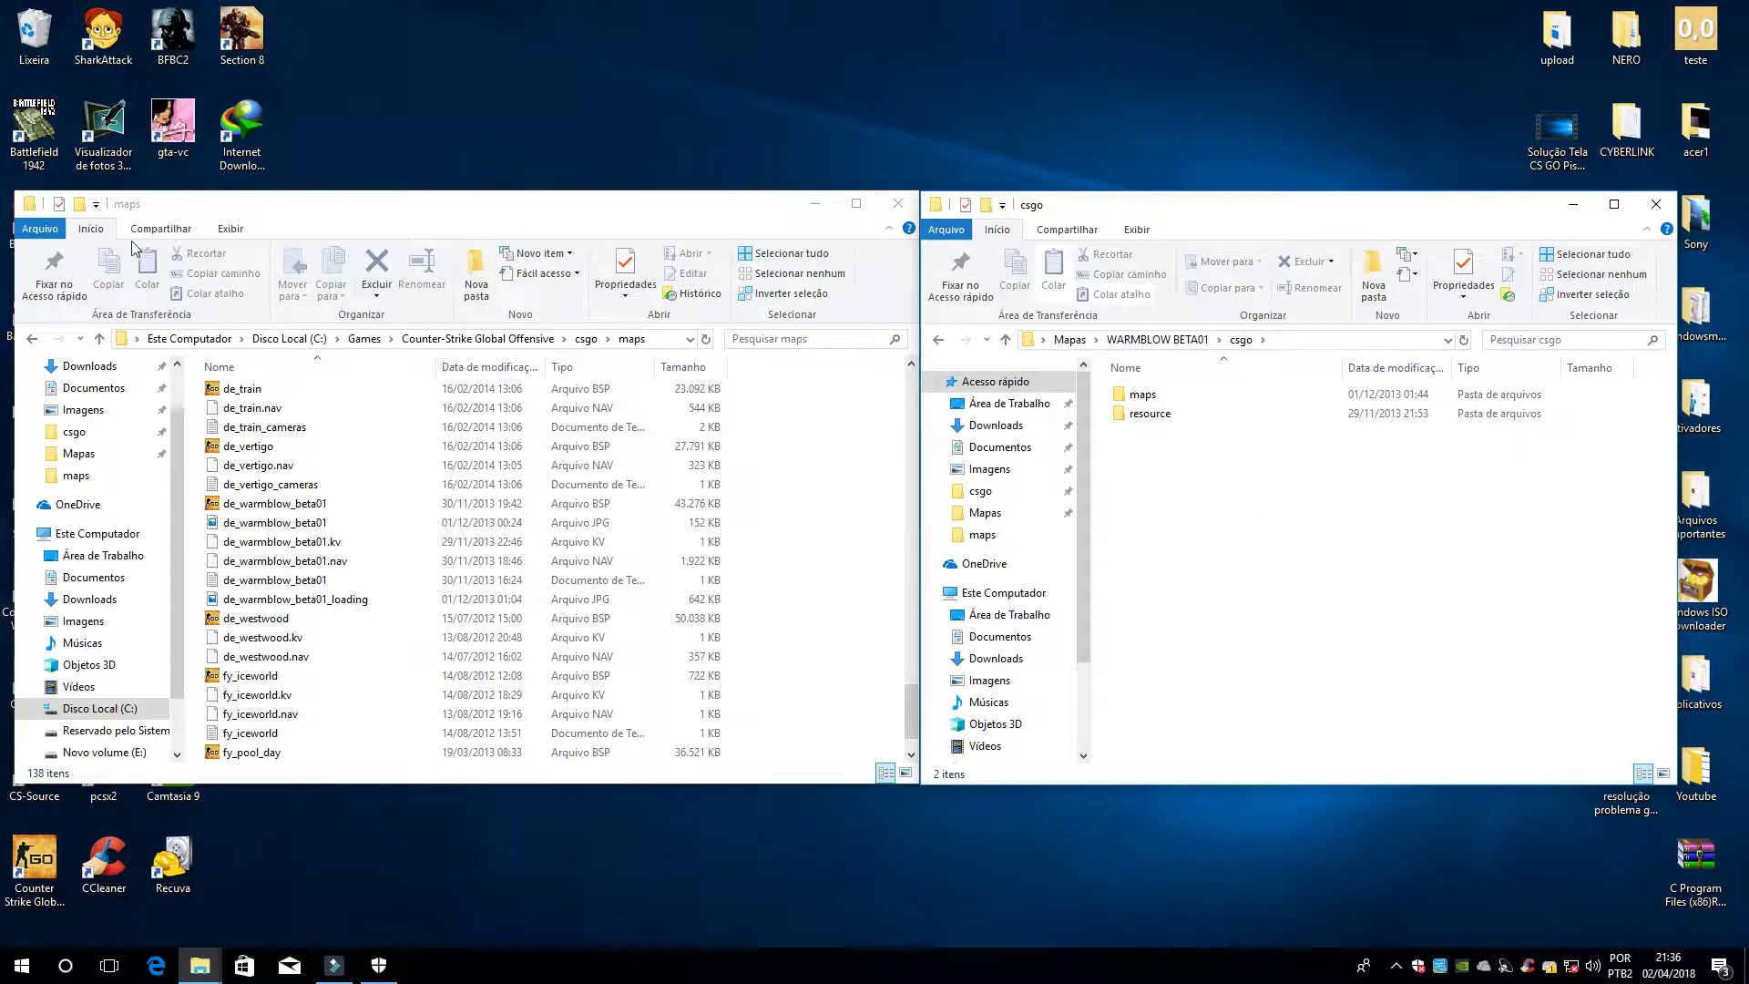
left_click(268, 213)
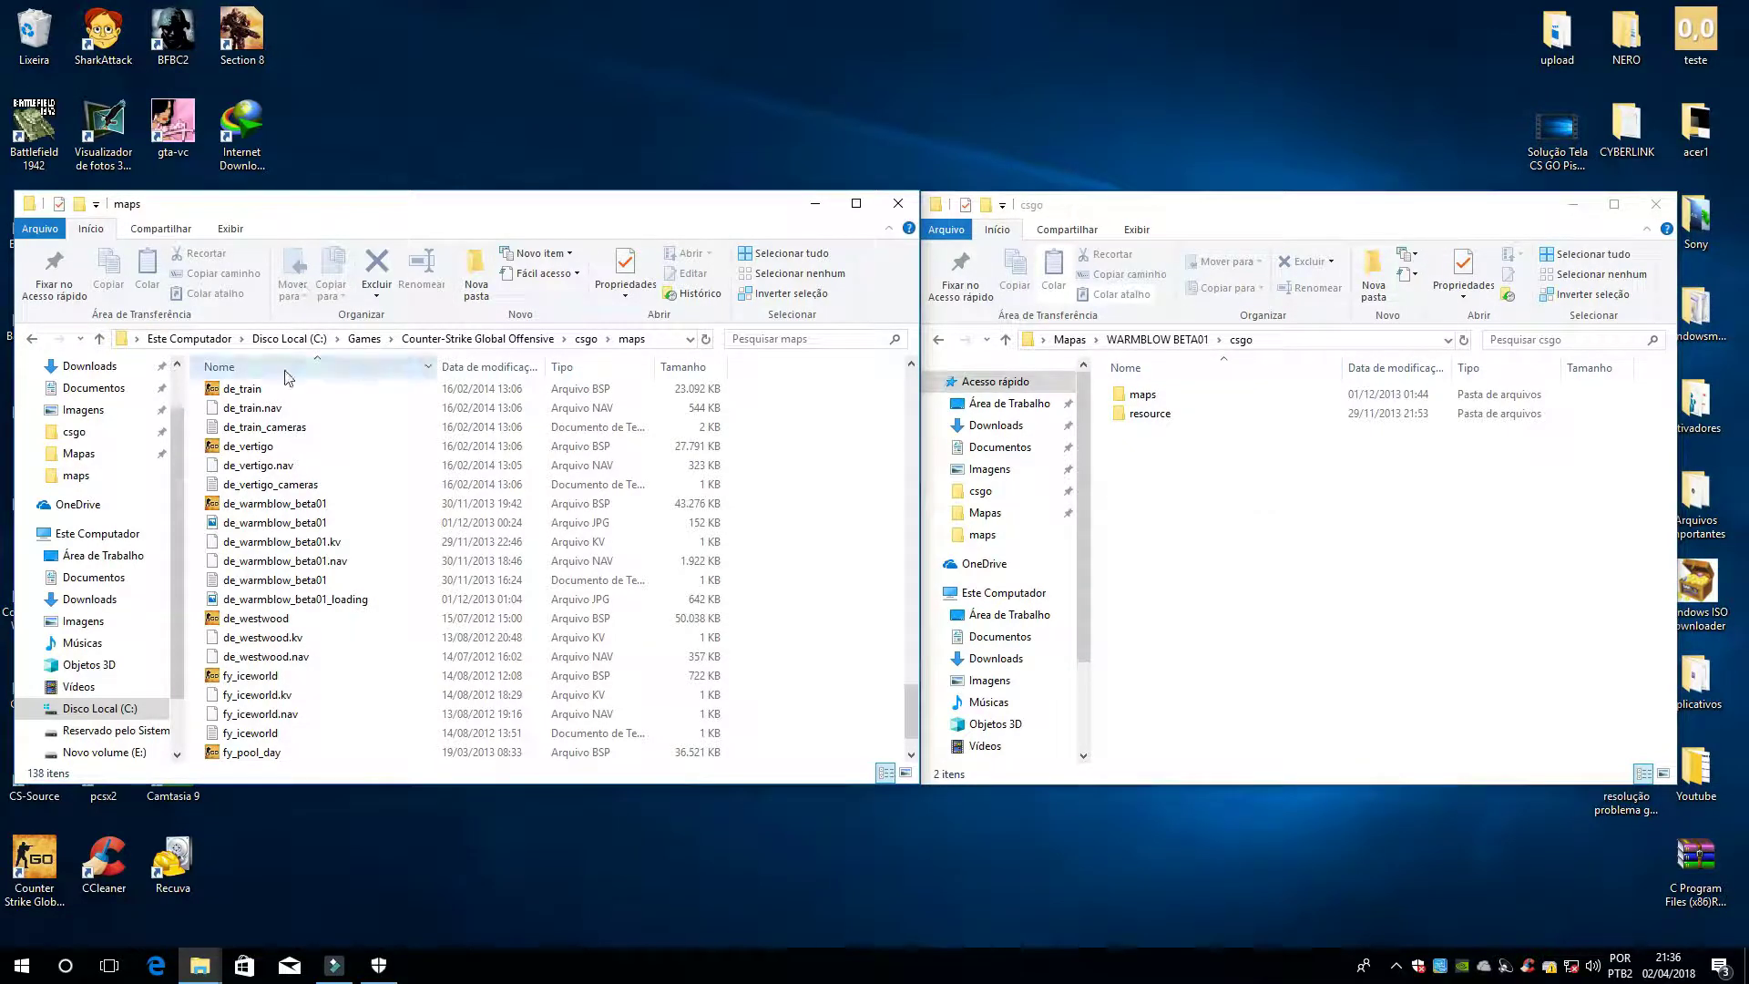
left_click(32, 340)
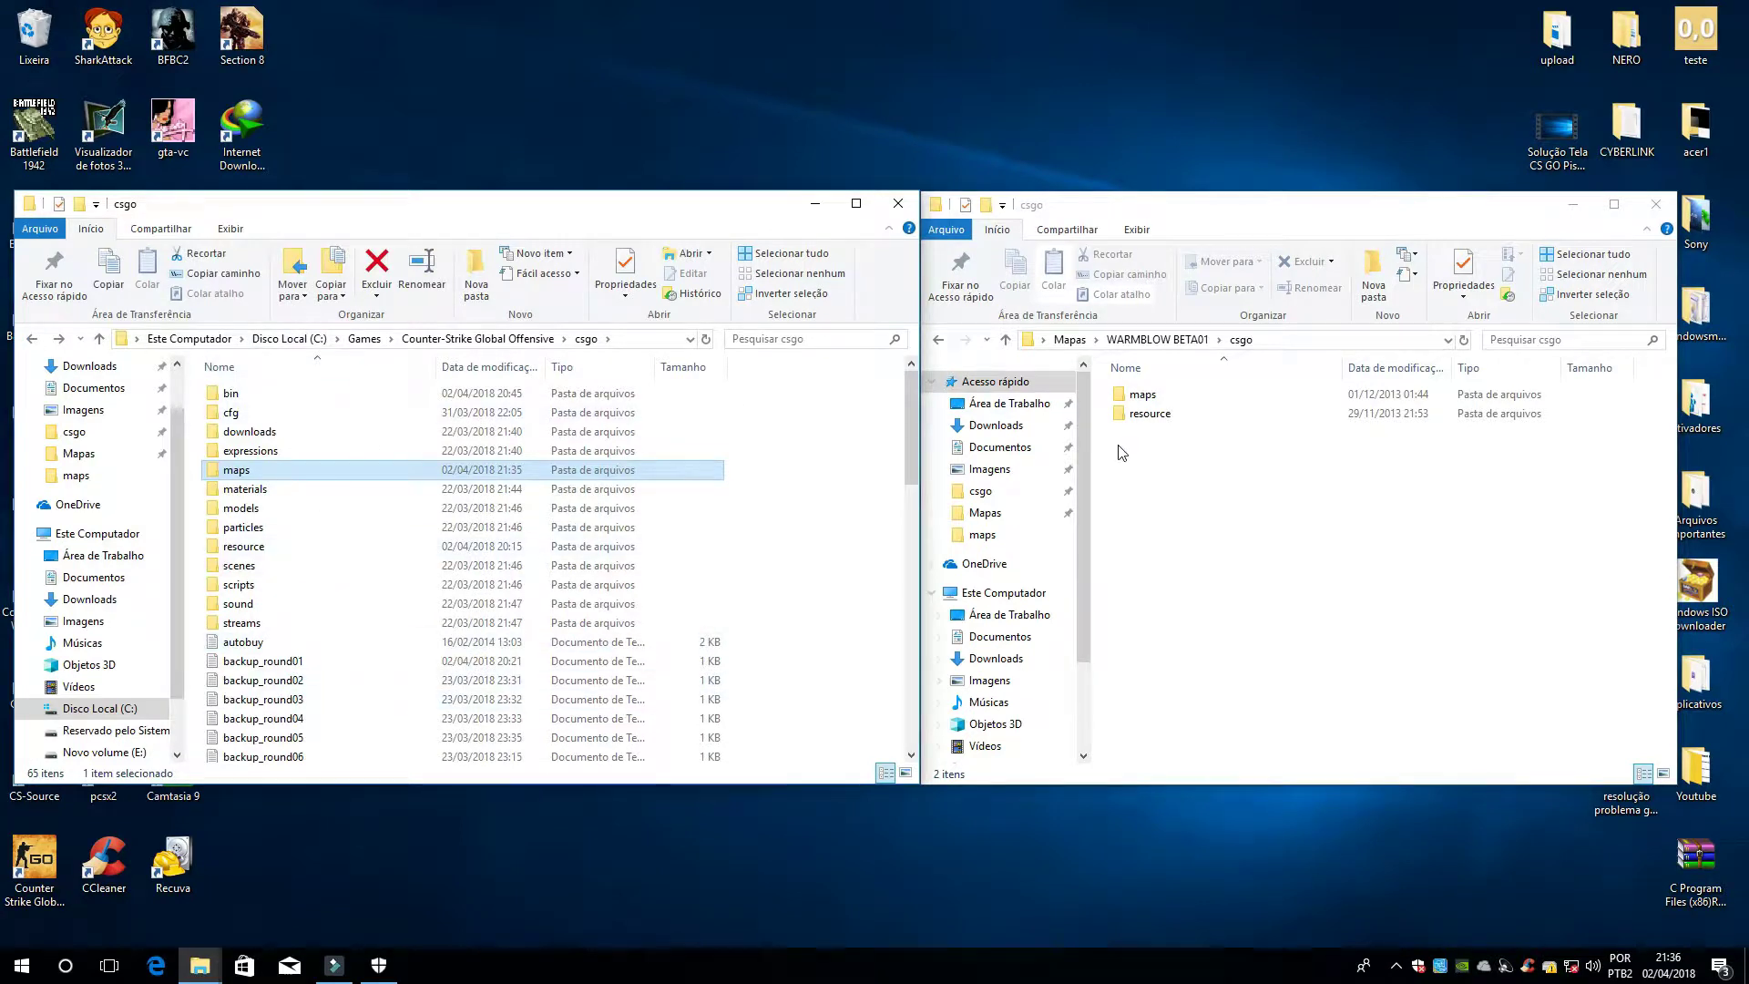
left_click_drag(1150, 424, 875, 528)
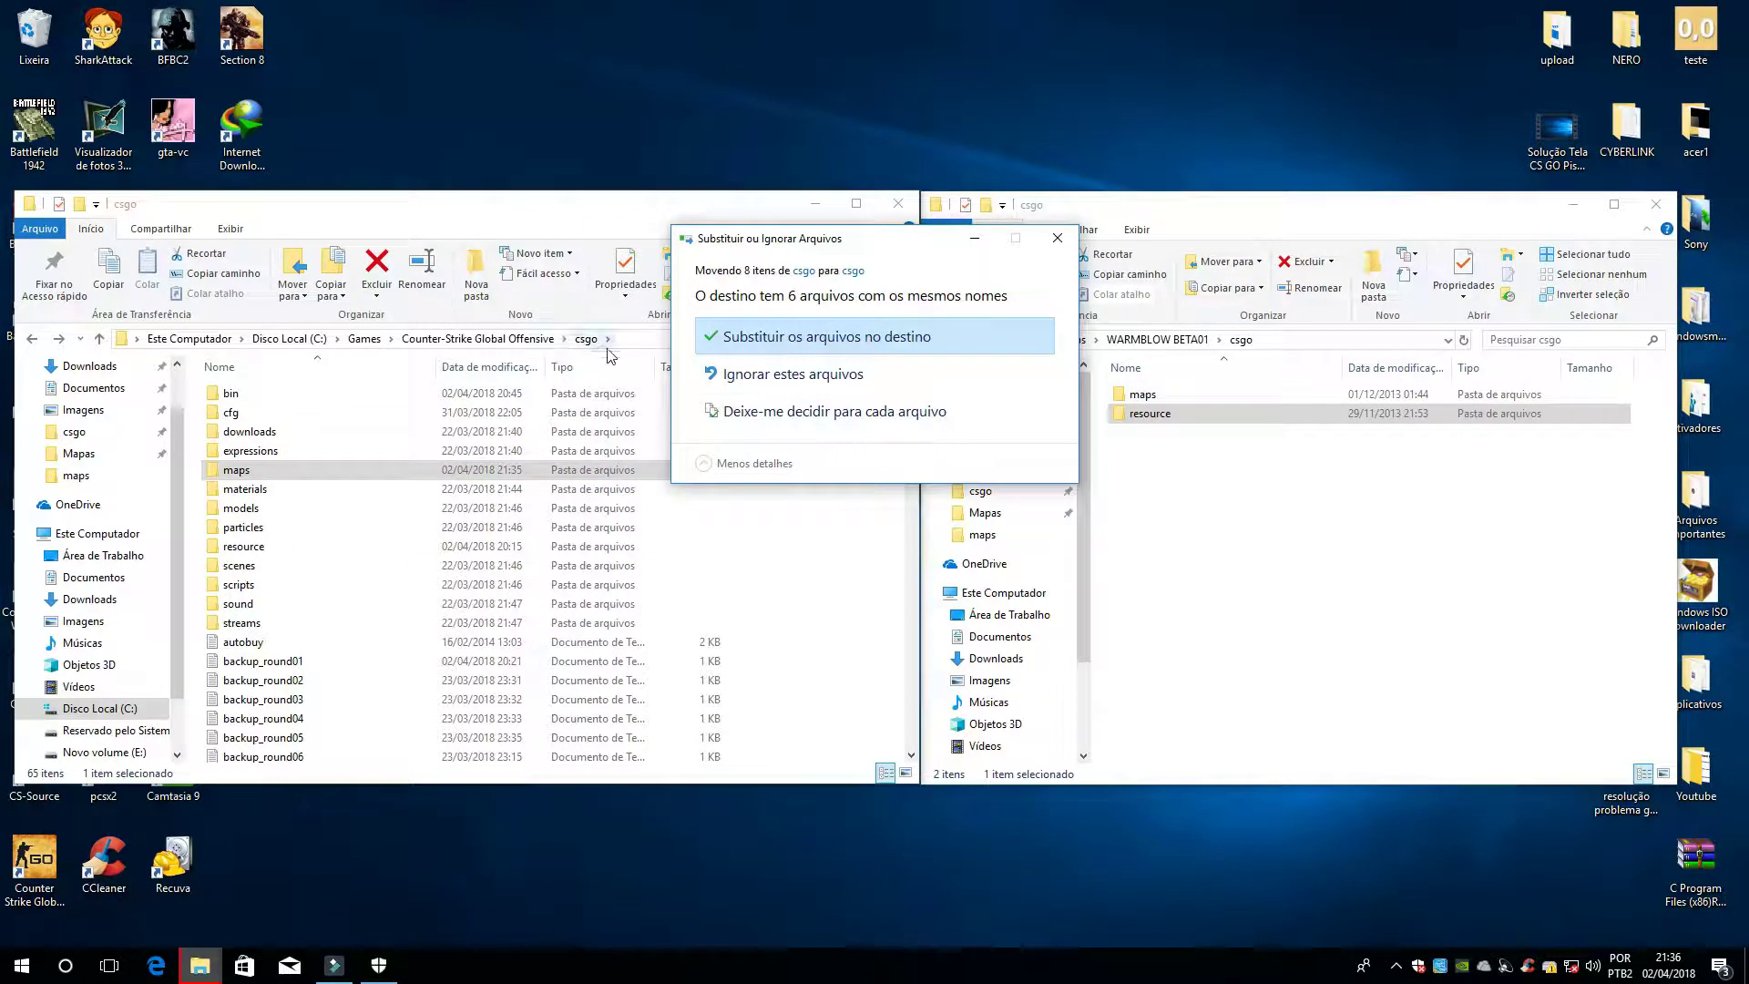
left_click(791, 336)
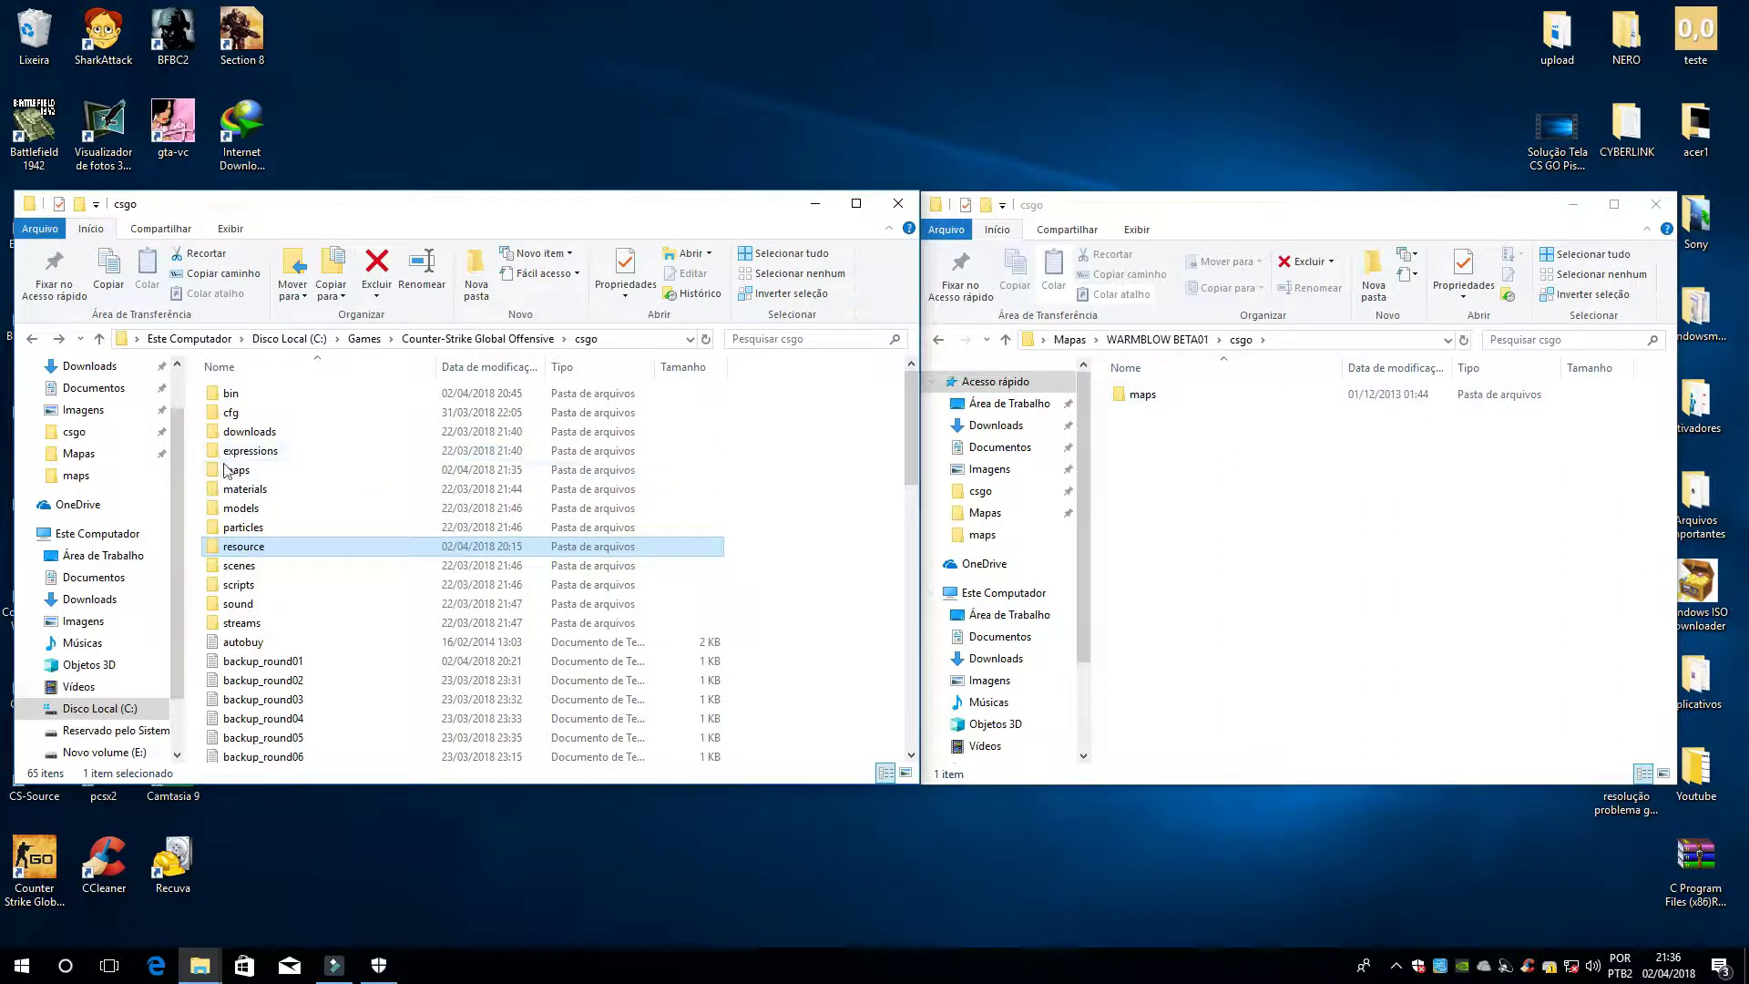
Move the maps folder from WARMBLOW BETA01\csgo into the game's csgo folder, replacing existing files, and close the source window
left_click(1149, 402)
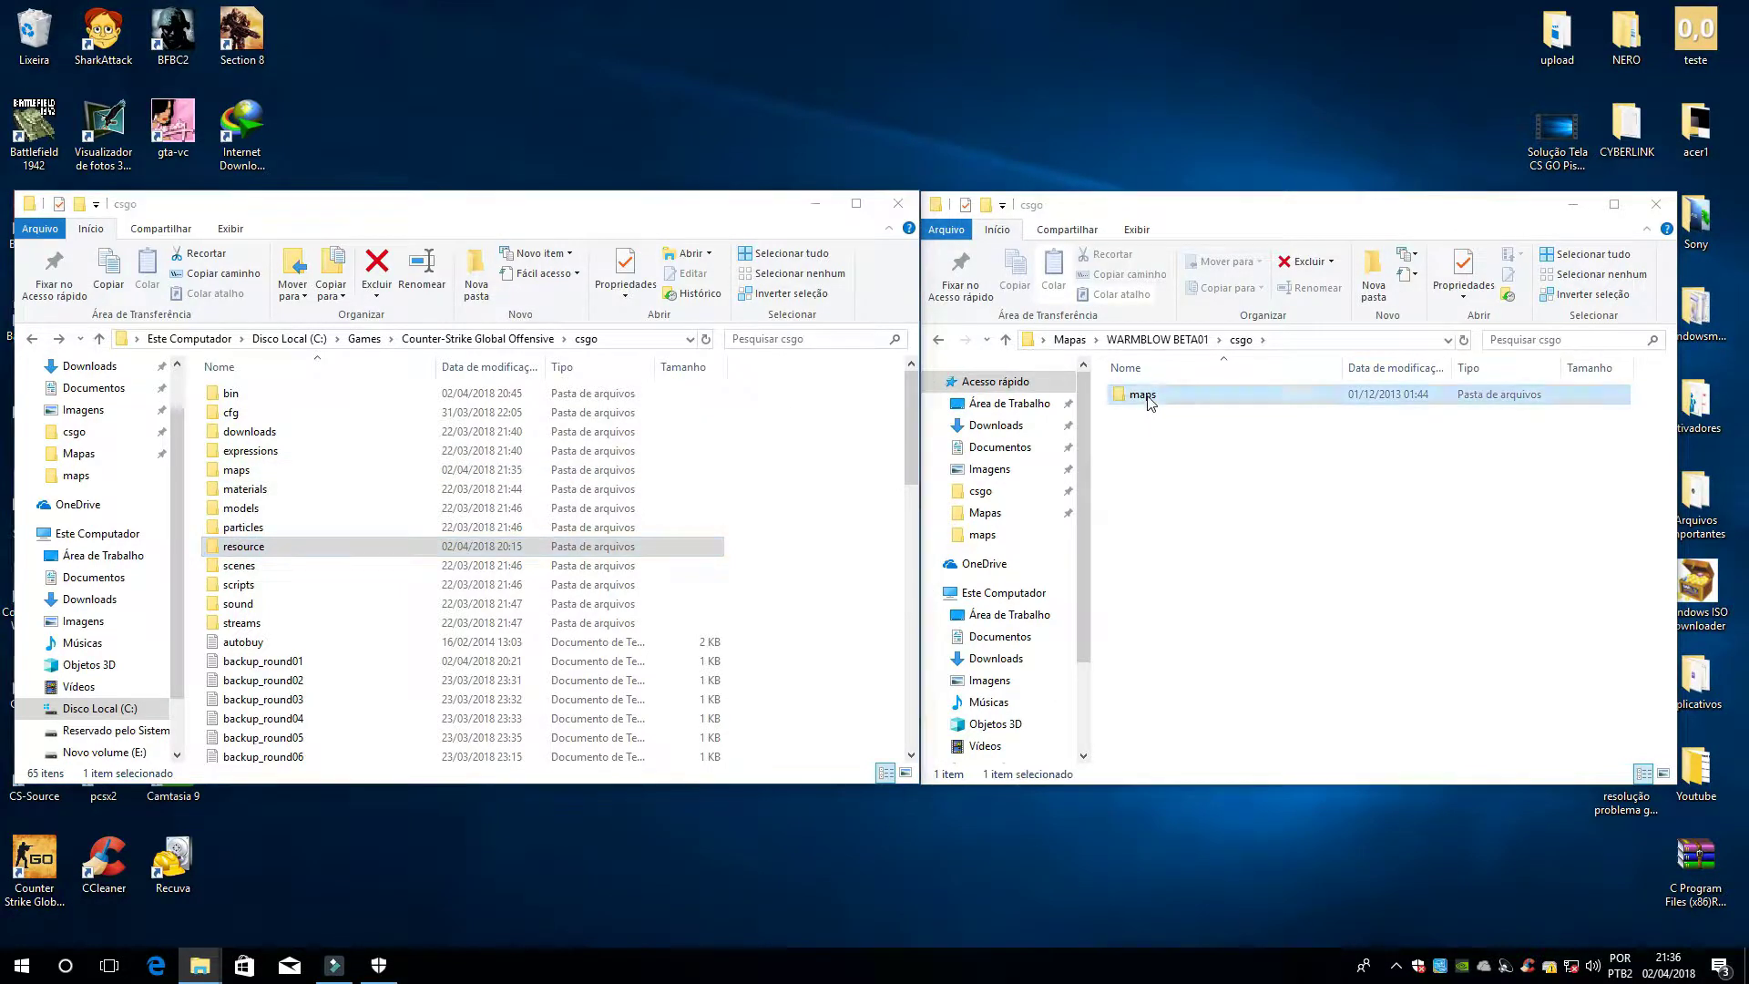
left_click_drag(1150, 402, 877, 476)
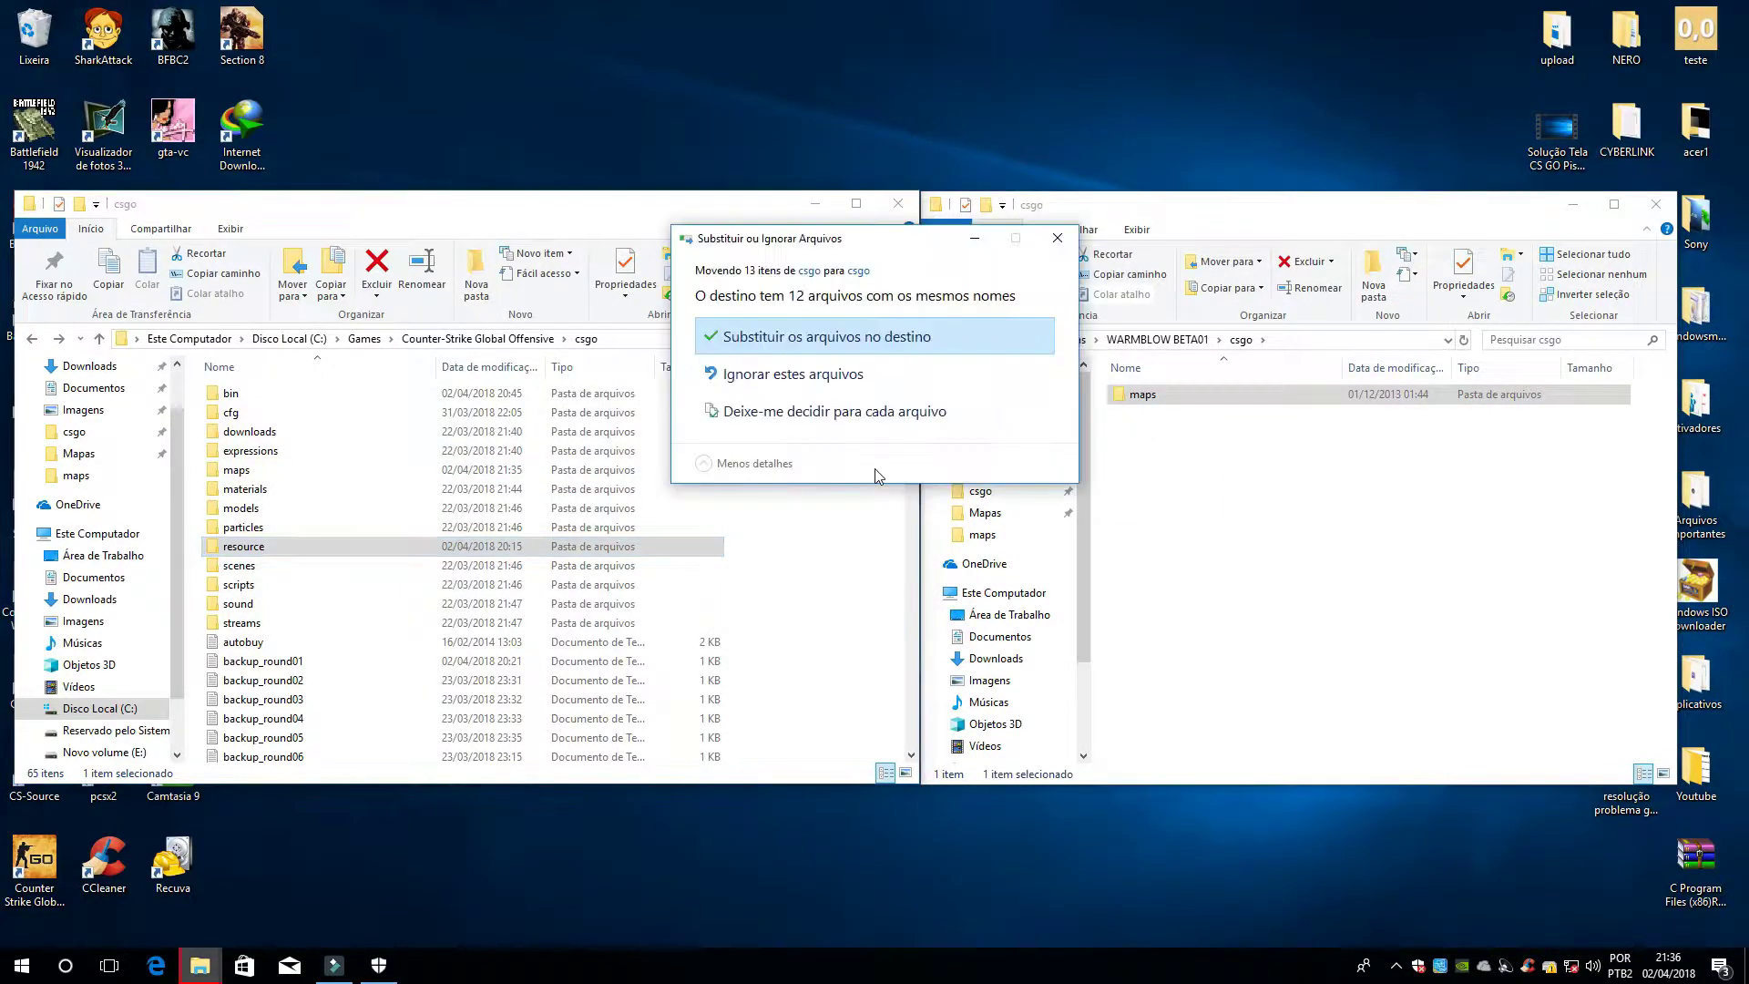
left_click(847, 339)
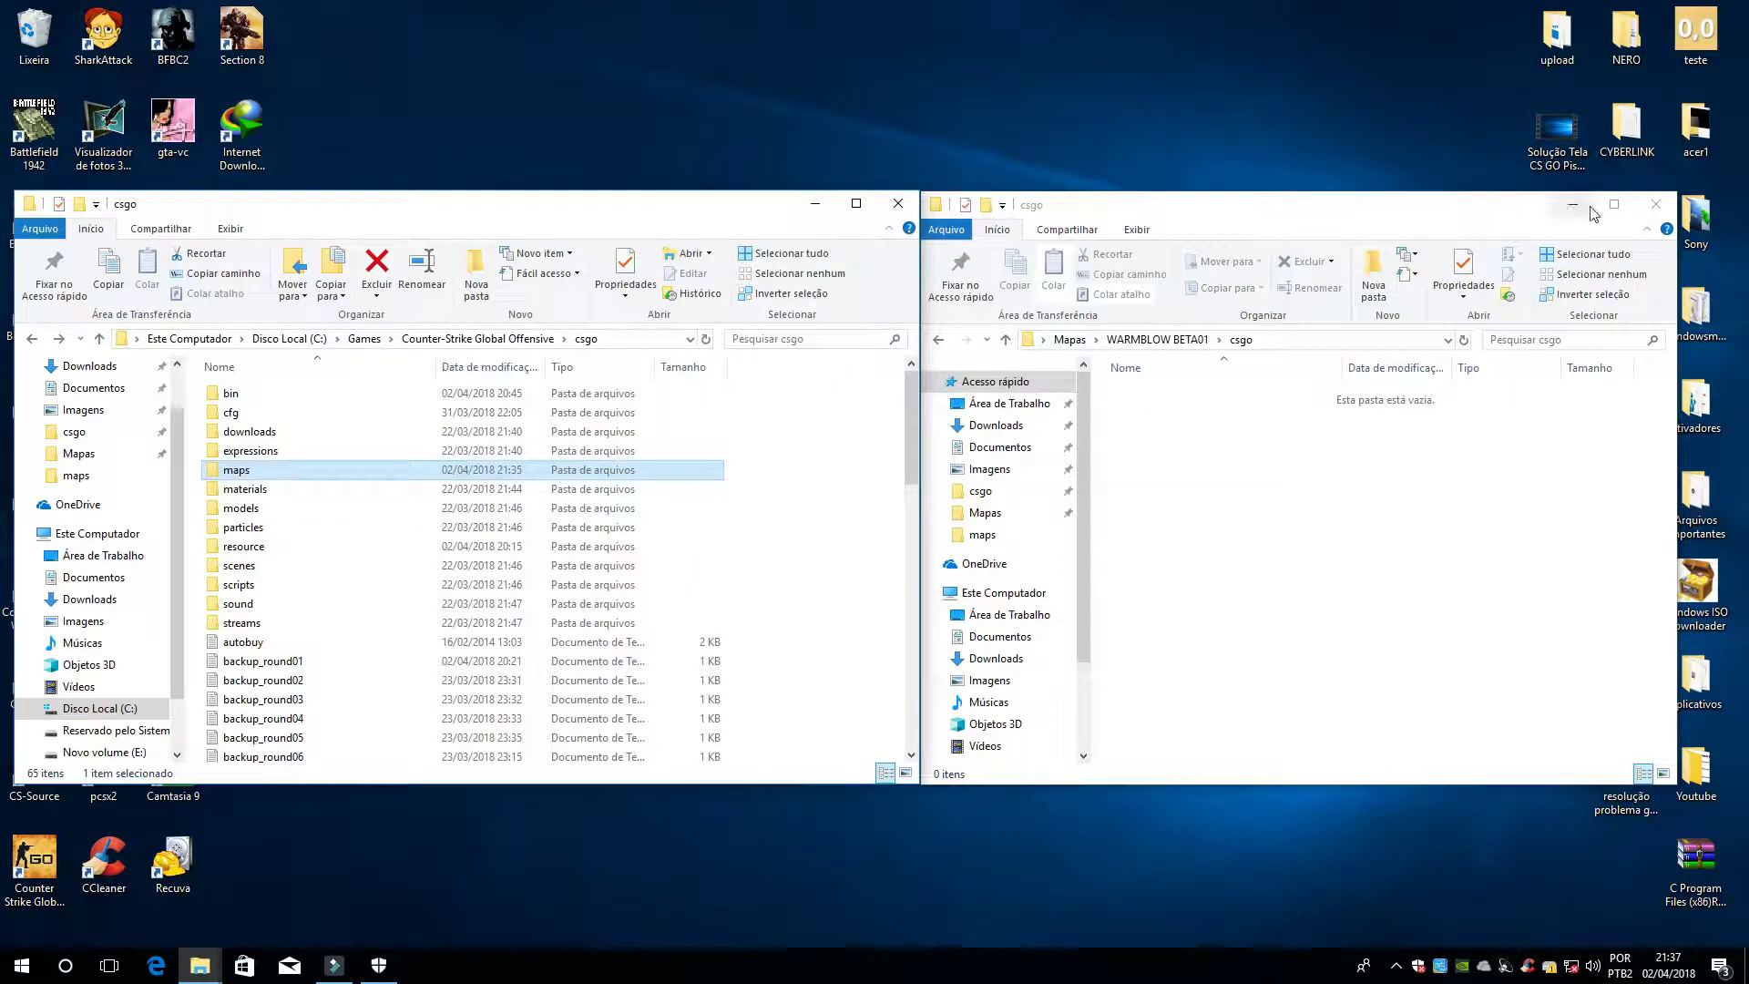
left_click(1656, 204)
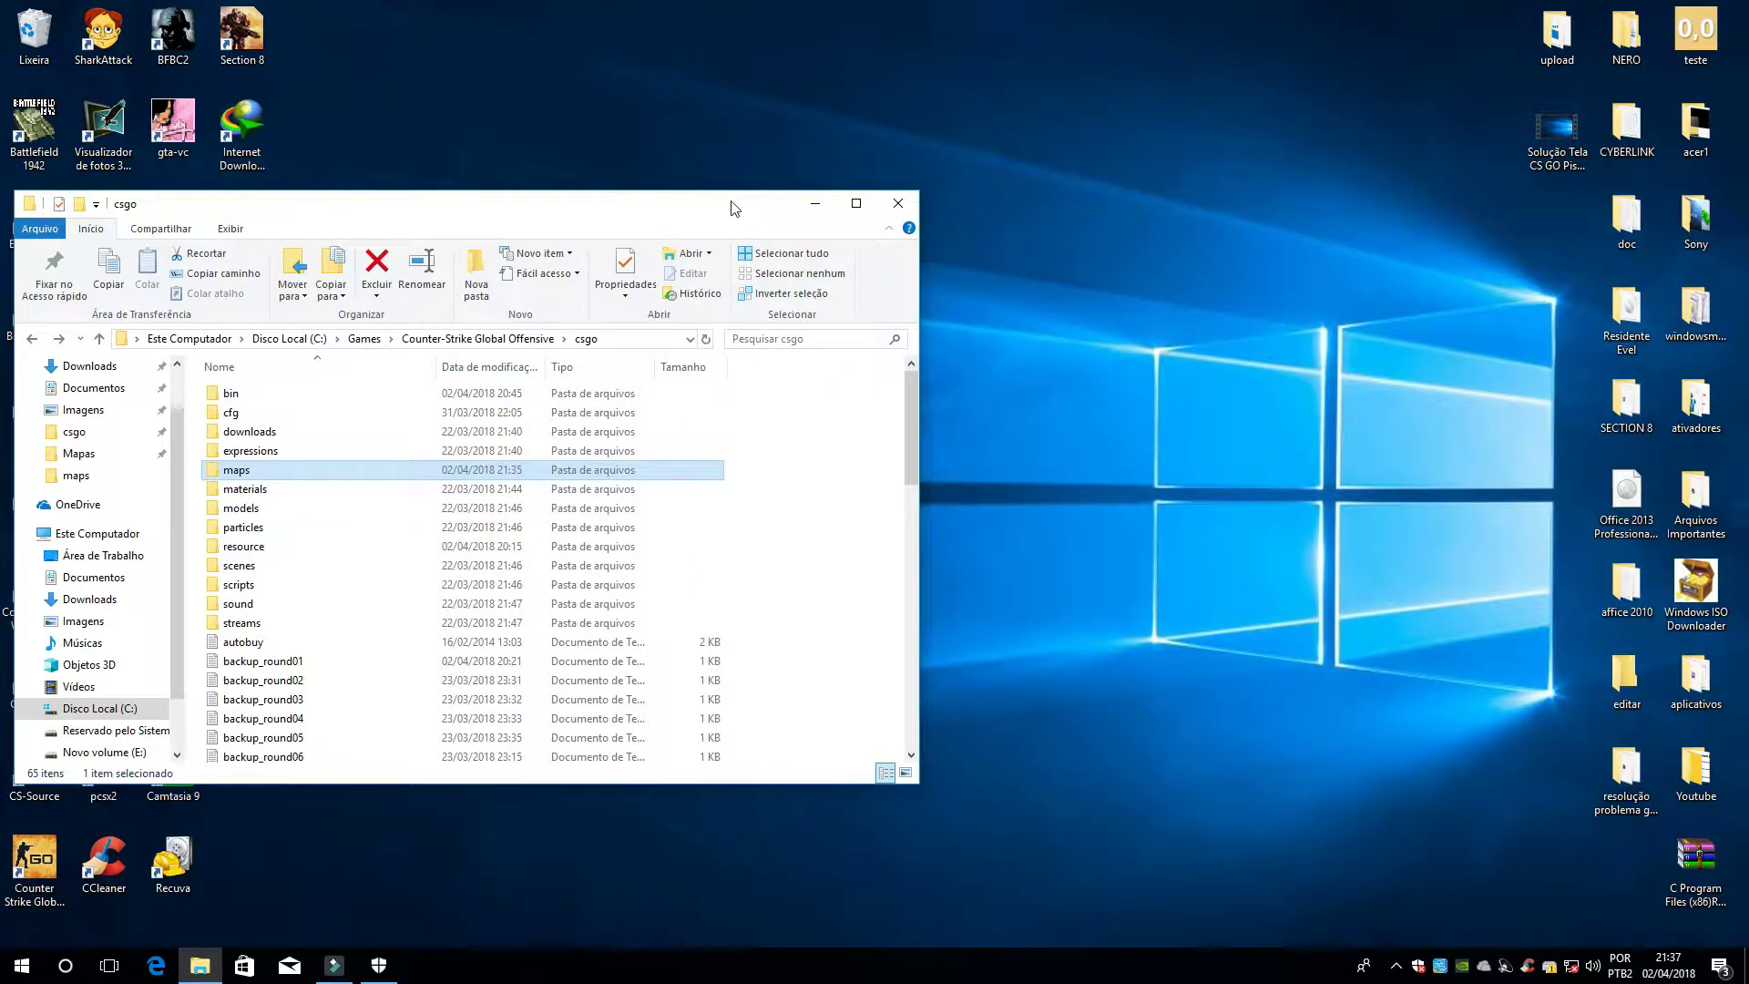
Delete the leftover WARMBLOW BETA01 folder from the Mapas folder on the desktop and close the Mapas window
left_click_drag(720, 208, 783, 479)
left_click(861, 410)
double_click(861, 410)
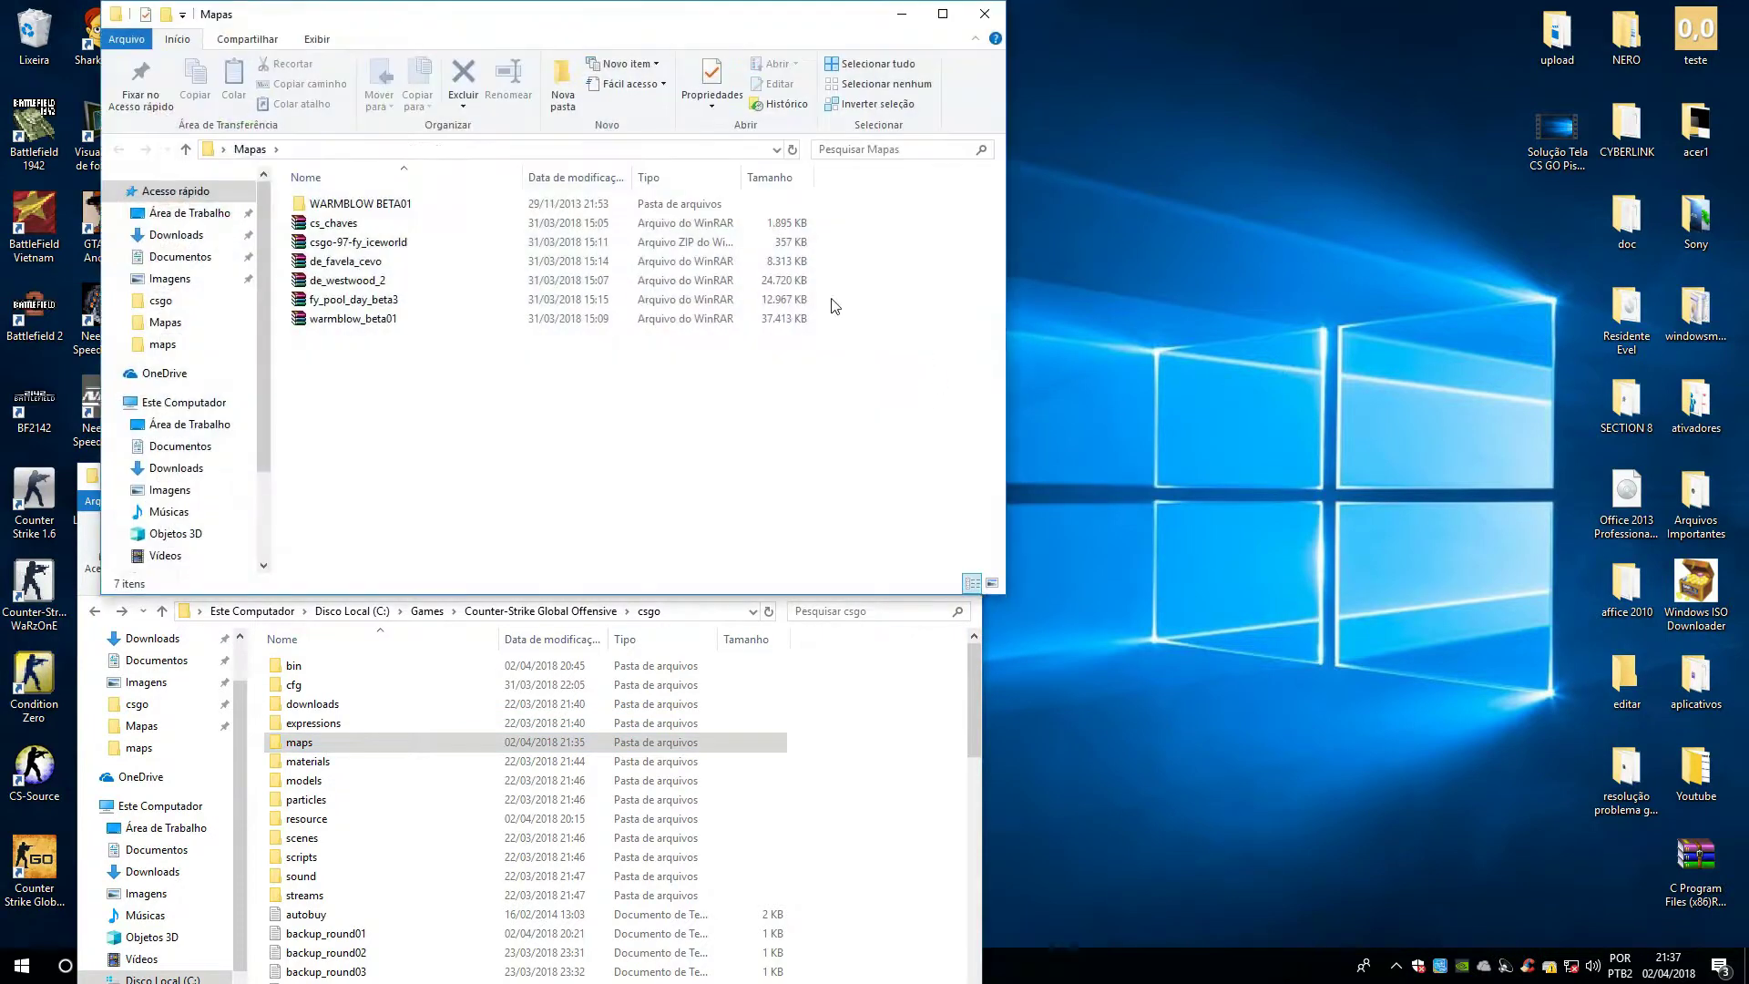
left_click_drag(513, 20, 1105, 101)
left_click(885, 284)
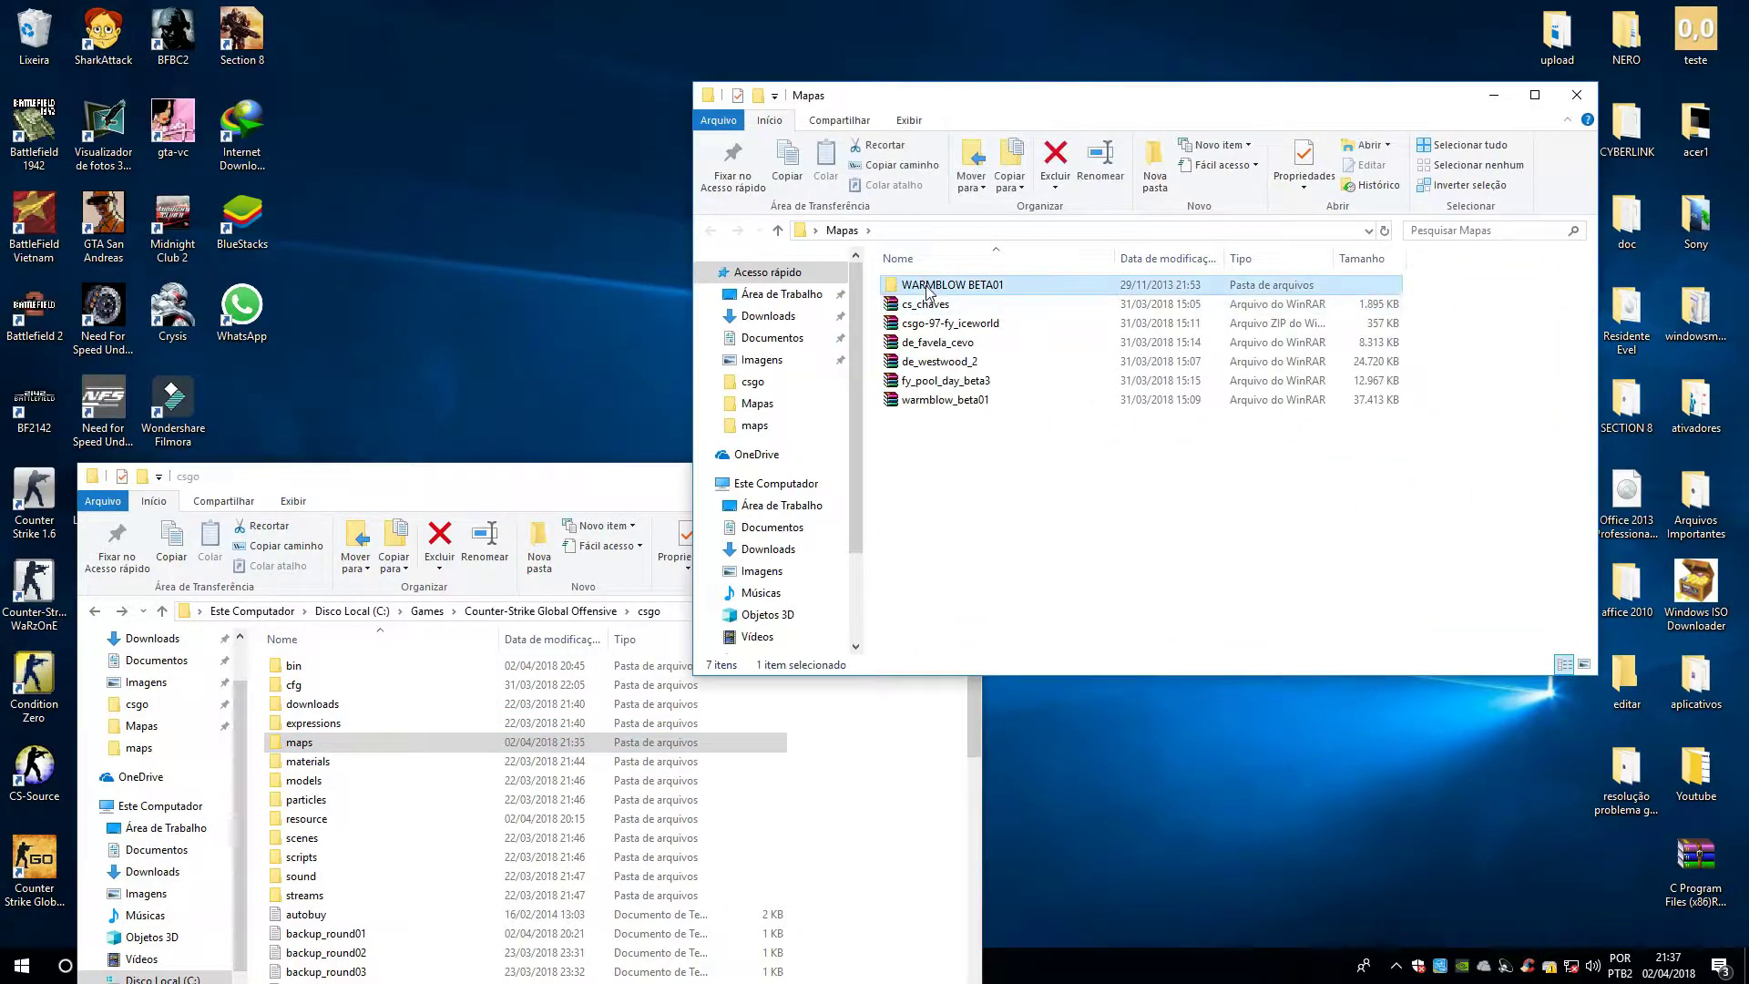
right_click(925, 285)
left_click(973, 684)
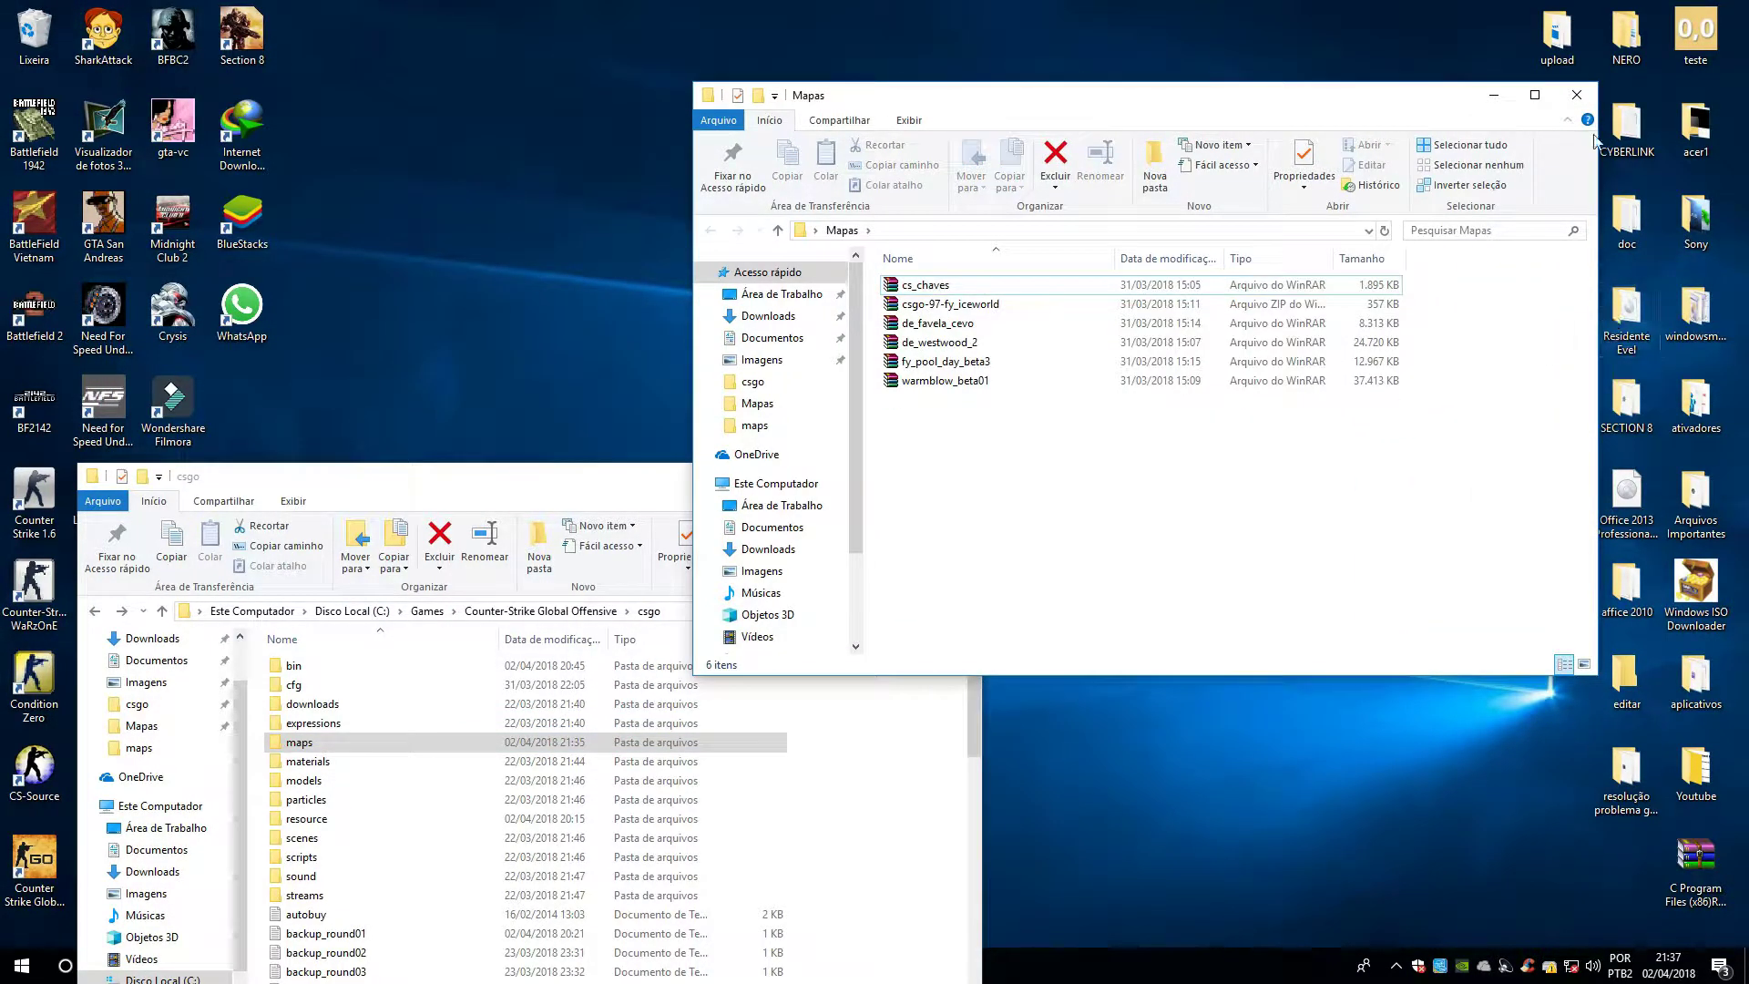
left_click(1577, 94)
Empty the Recycle Bin and confirm the permanent deletion
right_click(35, 35)
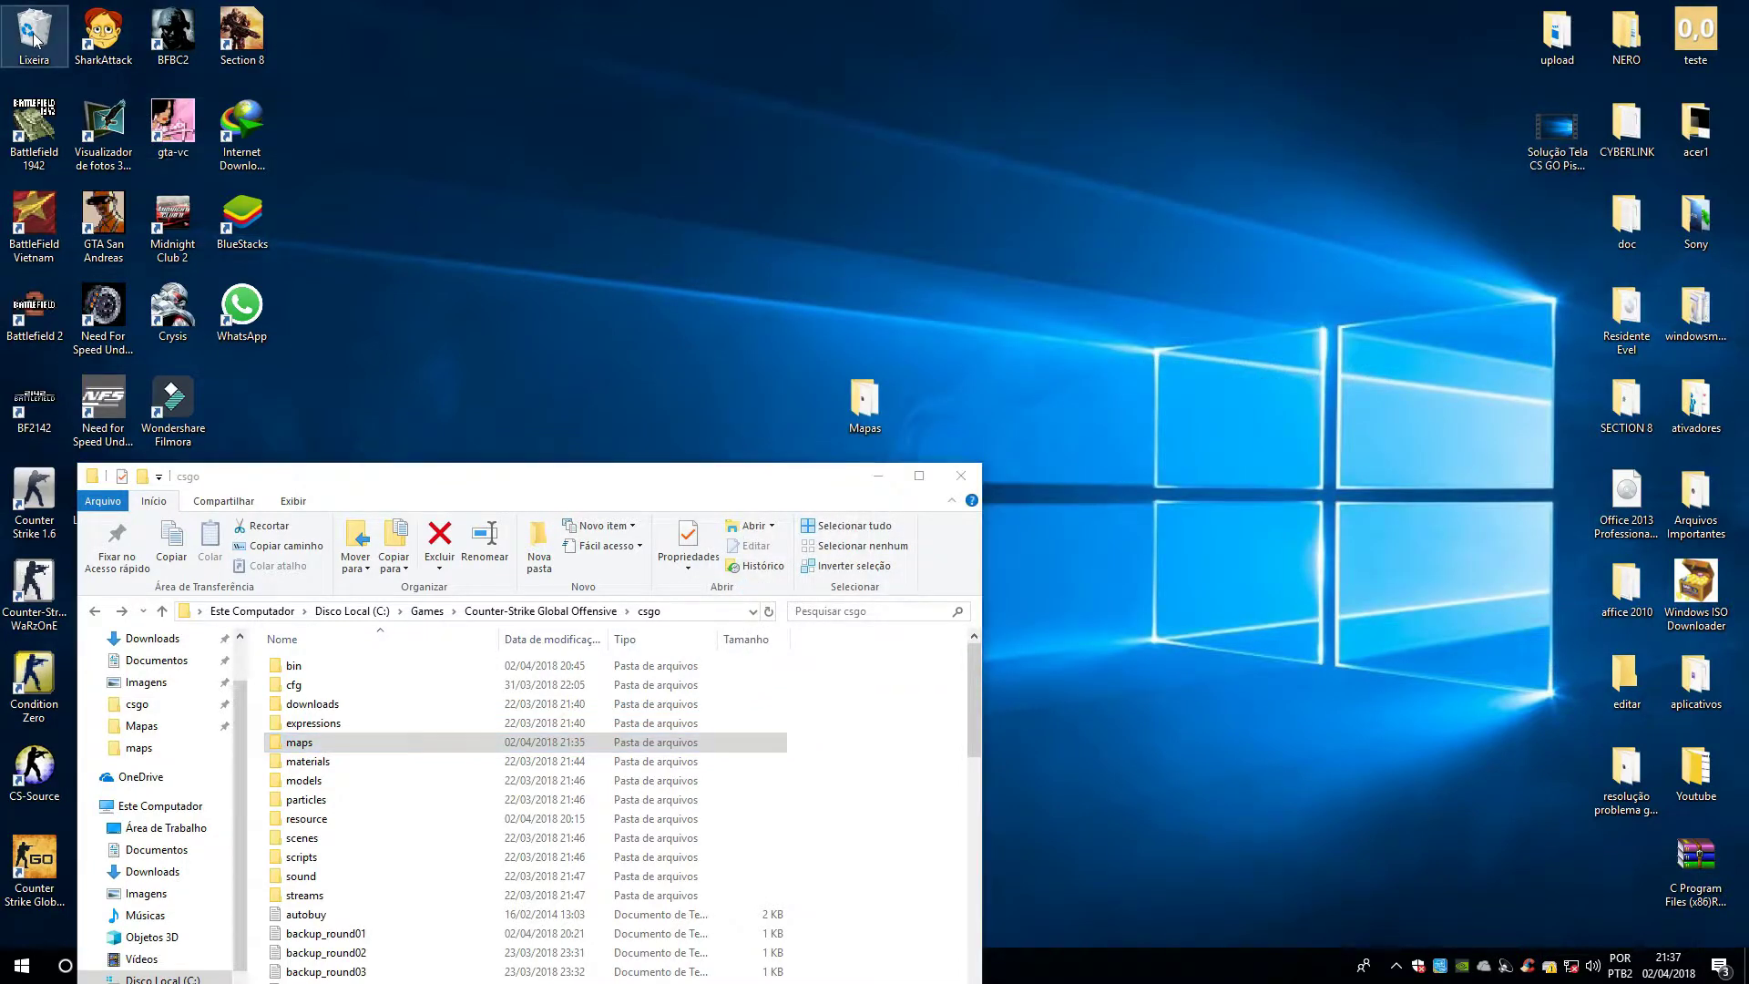
left_click(99, 67)
left_click(943, 499)
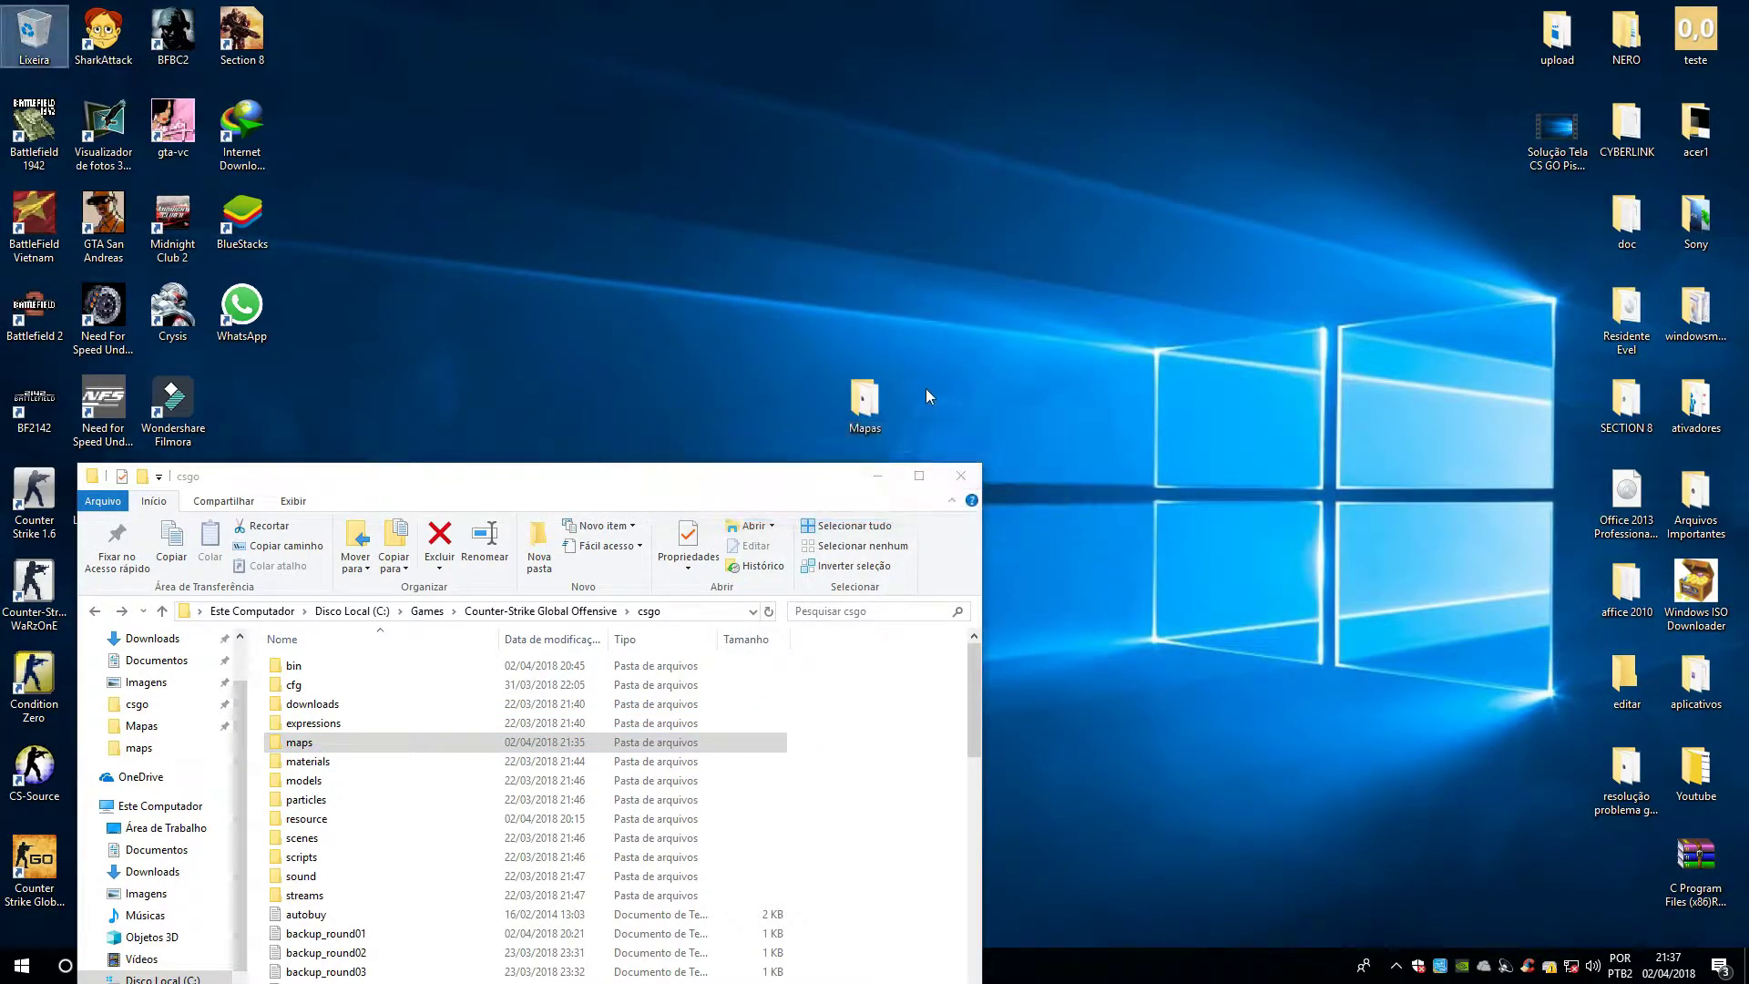
Reposition the Mapas folder on the desktop next to the C Program Files archive and close the game's csgo folder window
left_click_drag(881, 415, 1631, 874)
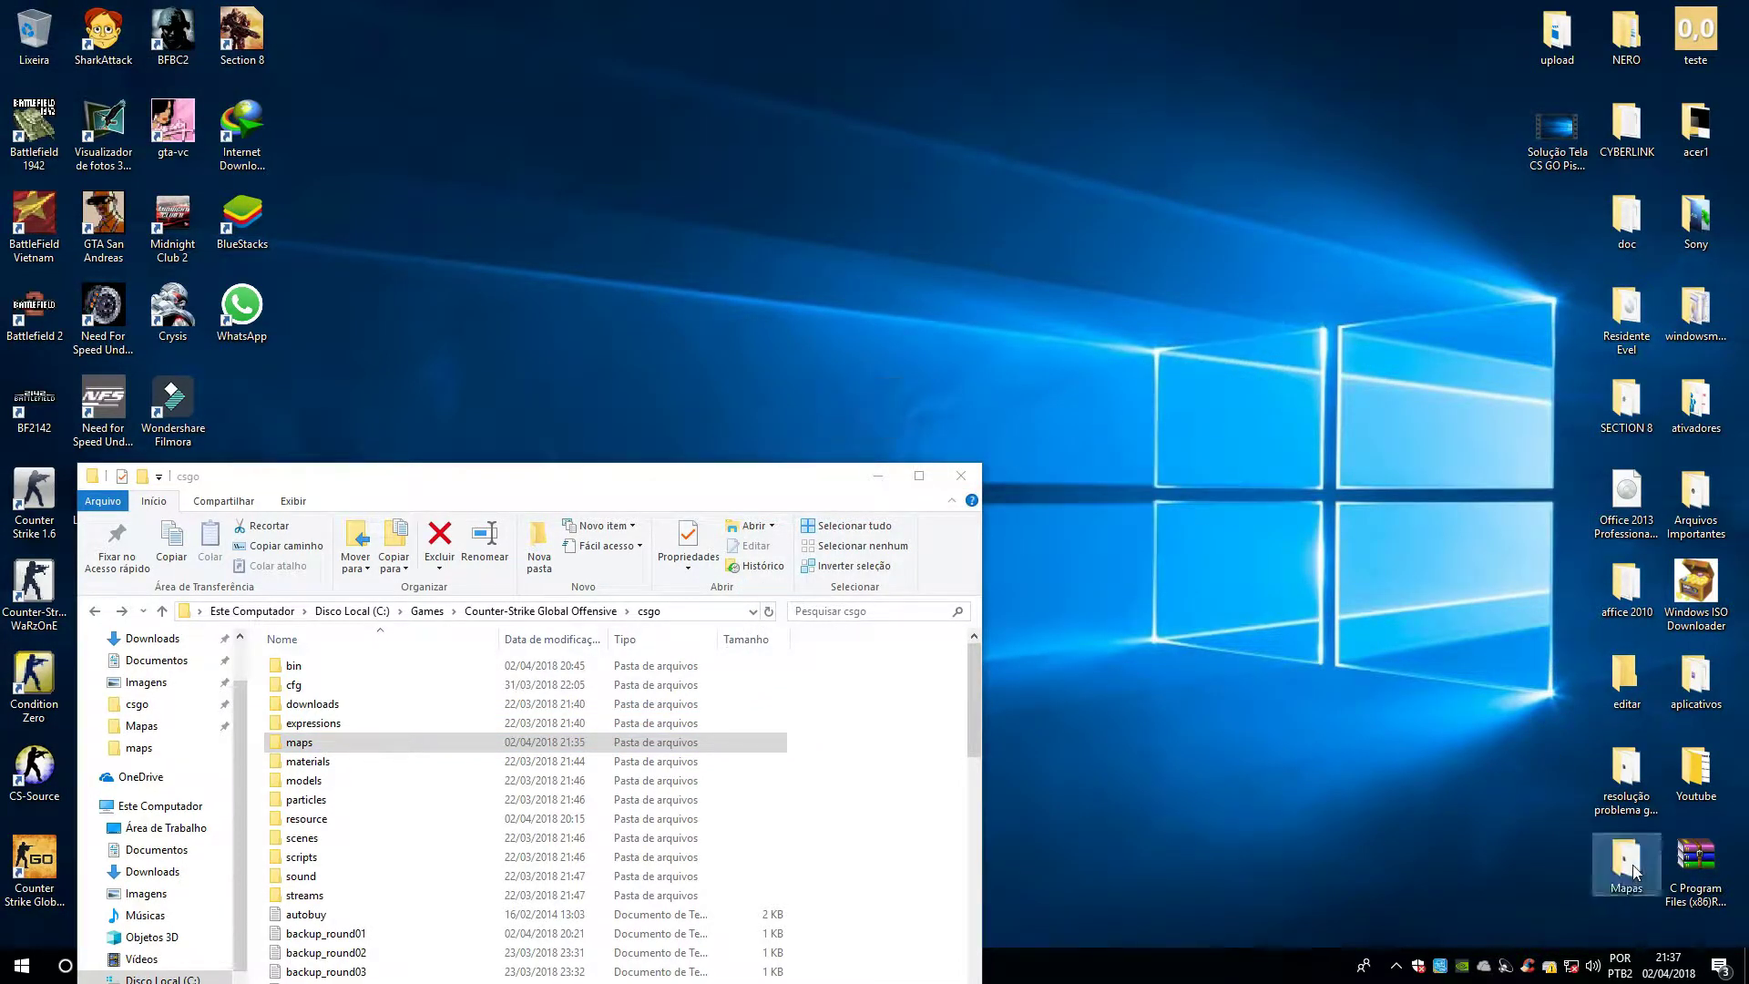
left_click_drag(516, 483, 777, 105)
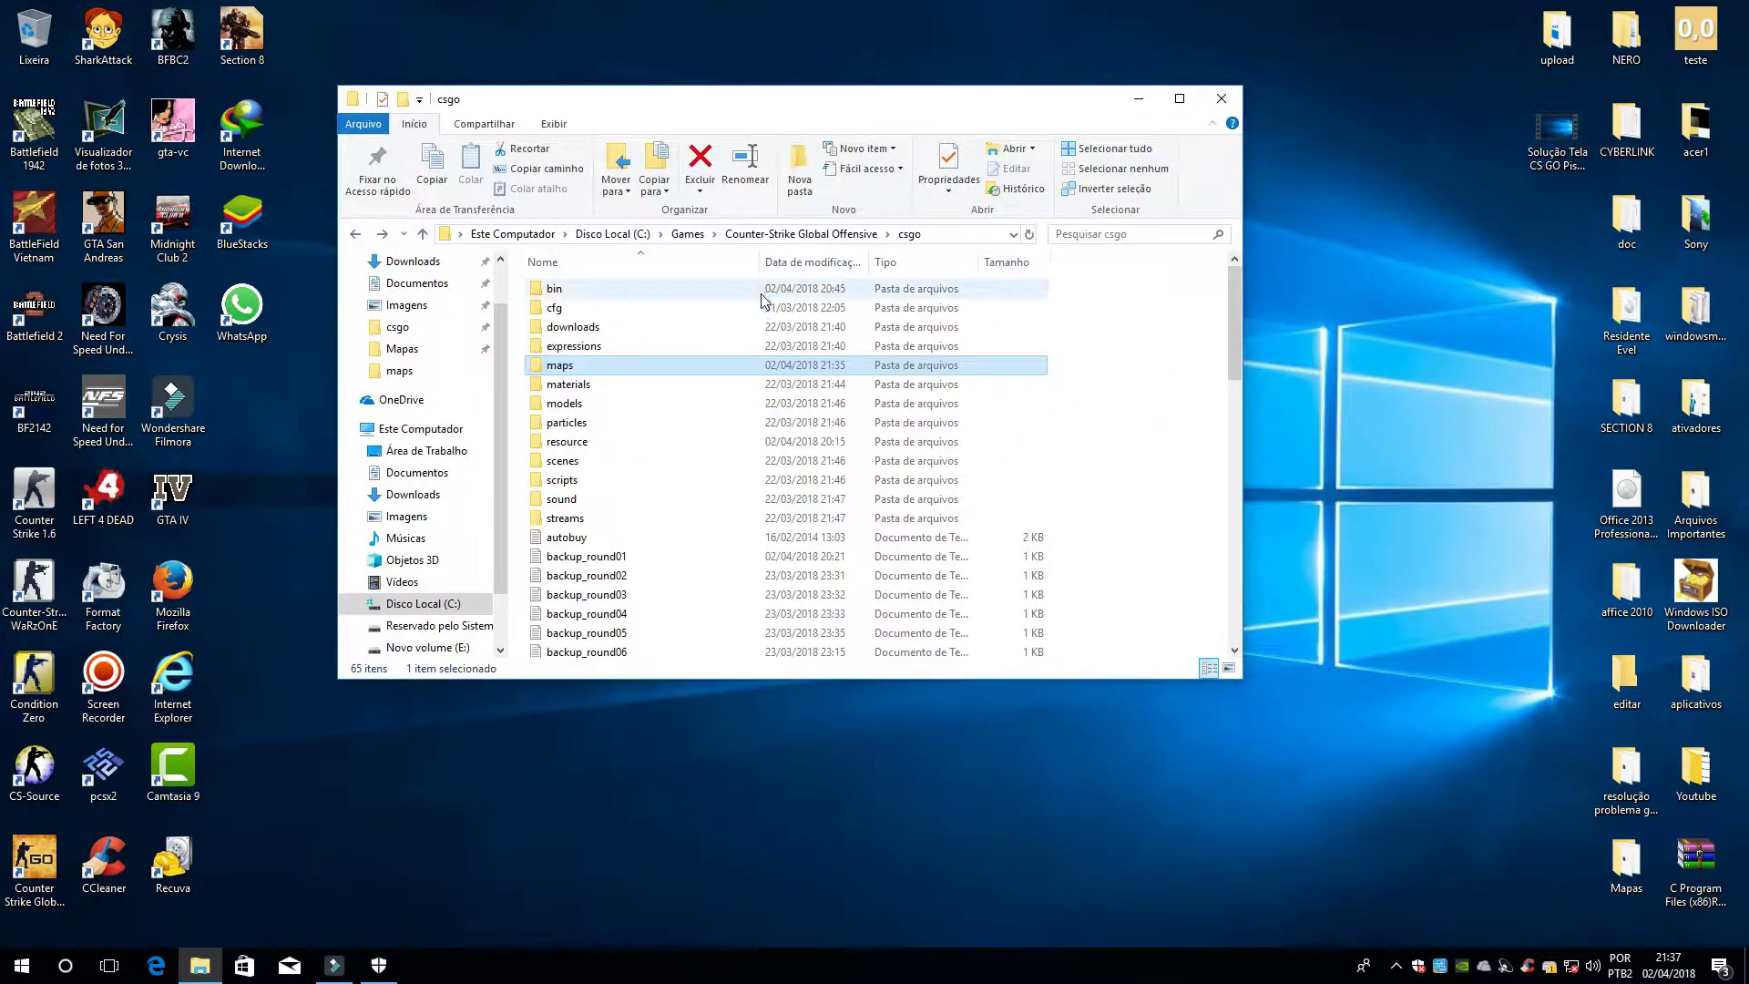
scroll(1149, 277, "down", 3)
scroll(999, 296, "up", 3)
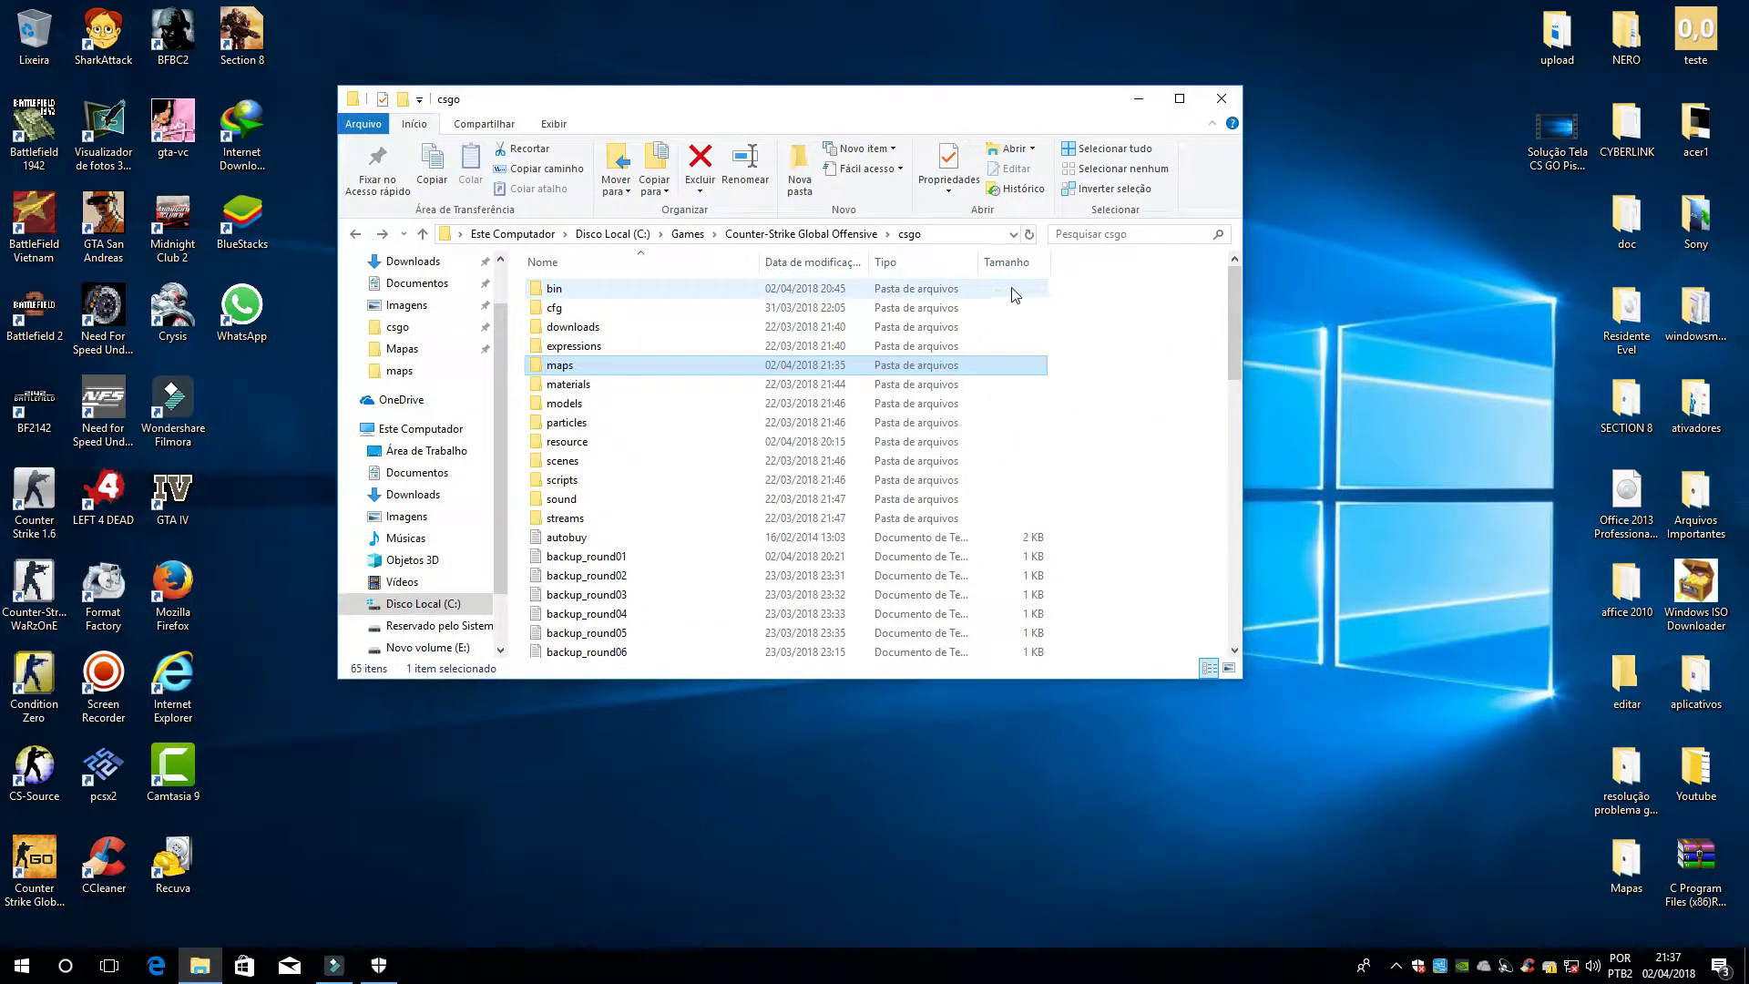
left_click(1221, 99)
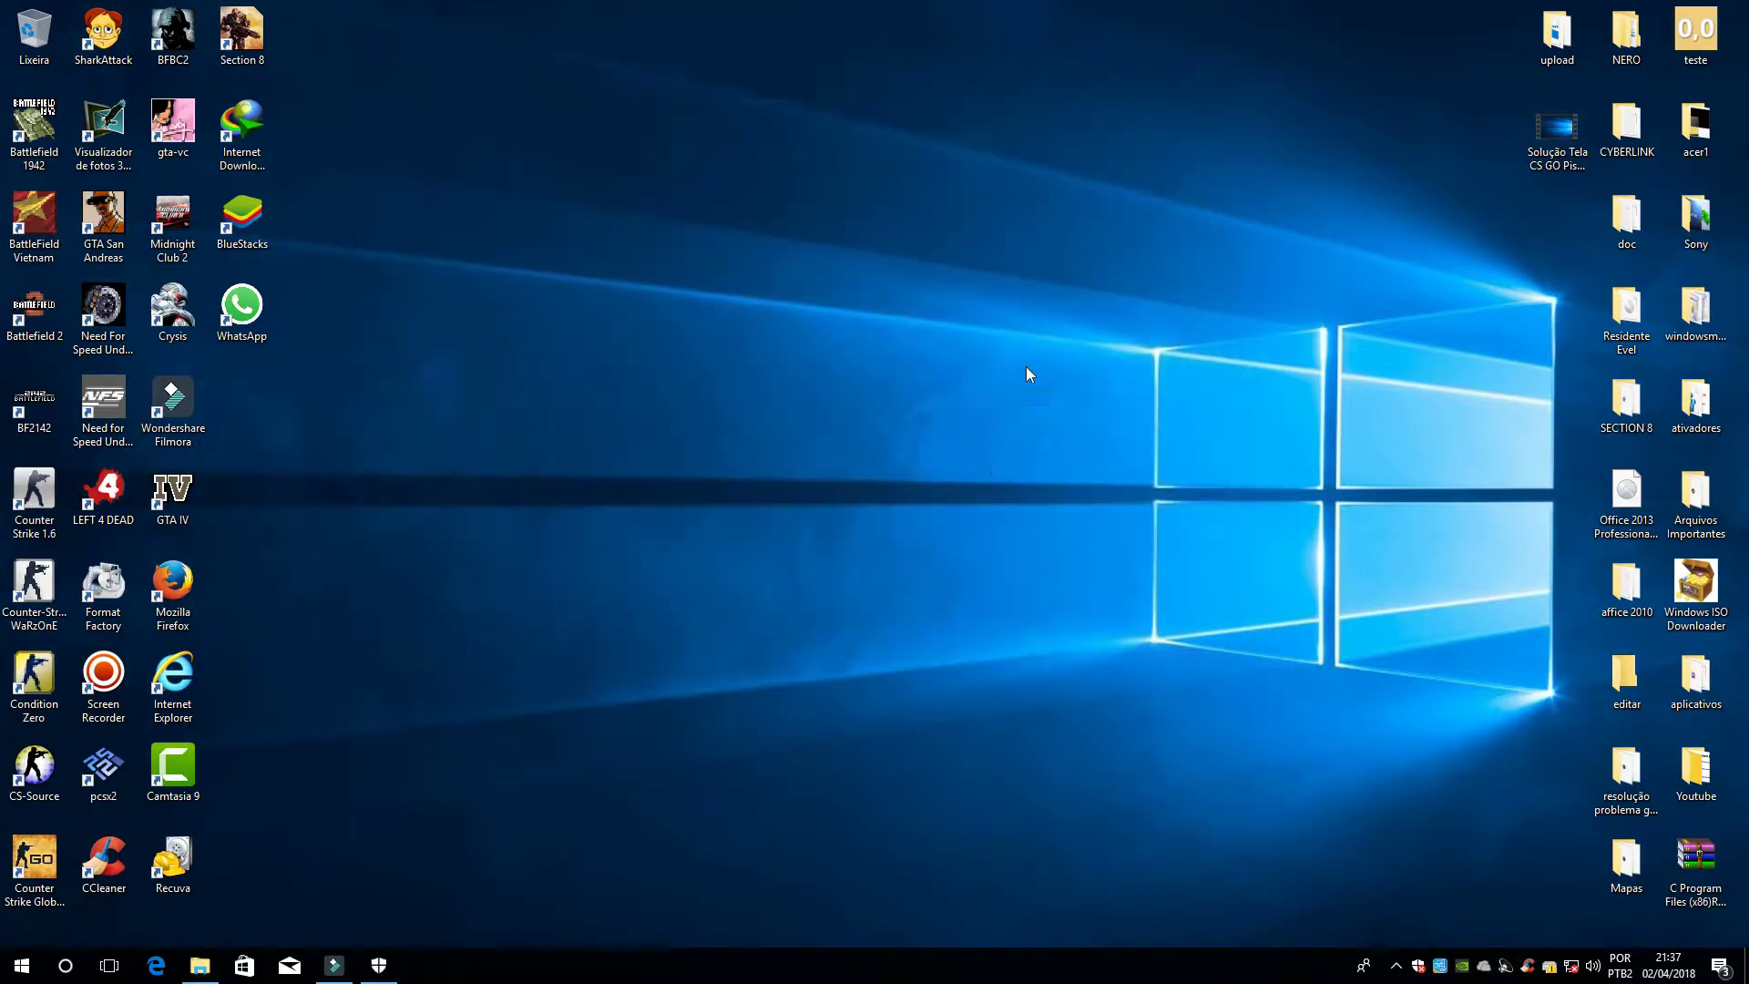
Launch Counter-Strike Global Offensive and set the developer console option to Sim in the game settings
left_click(37, 882)
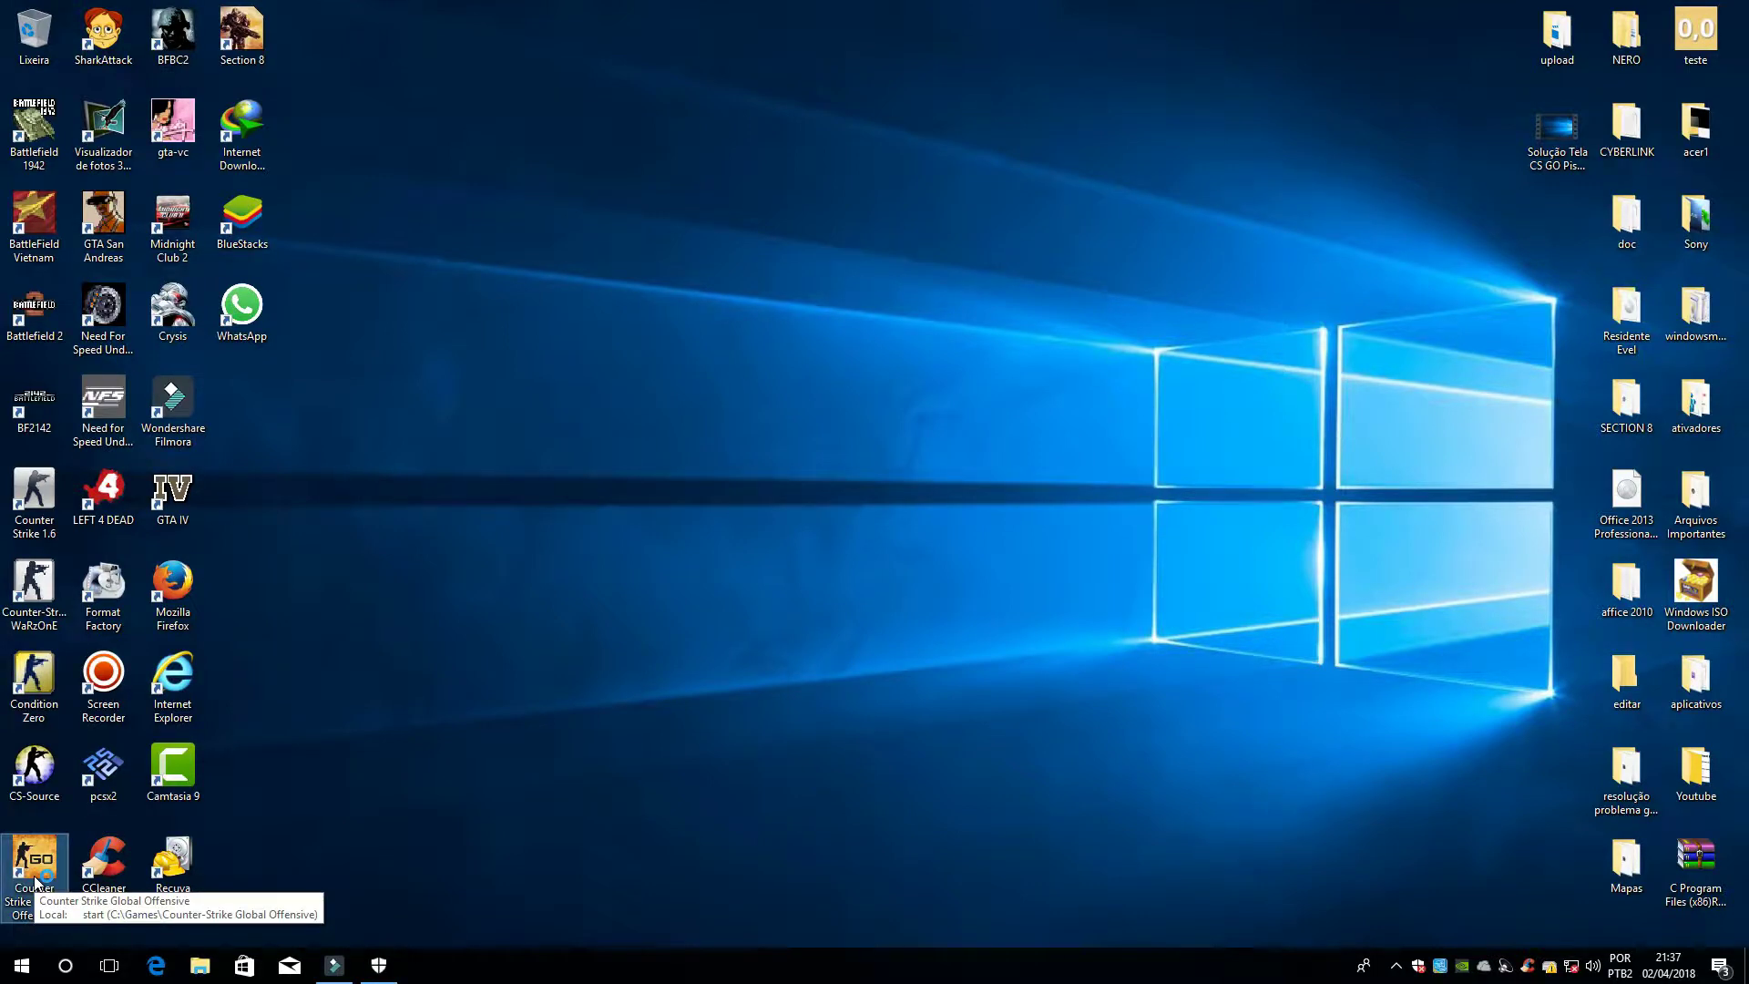
double_click(36, 880)
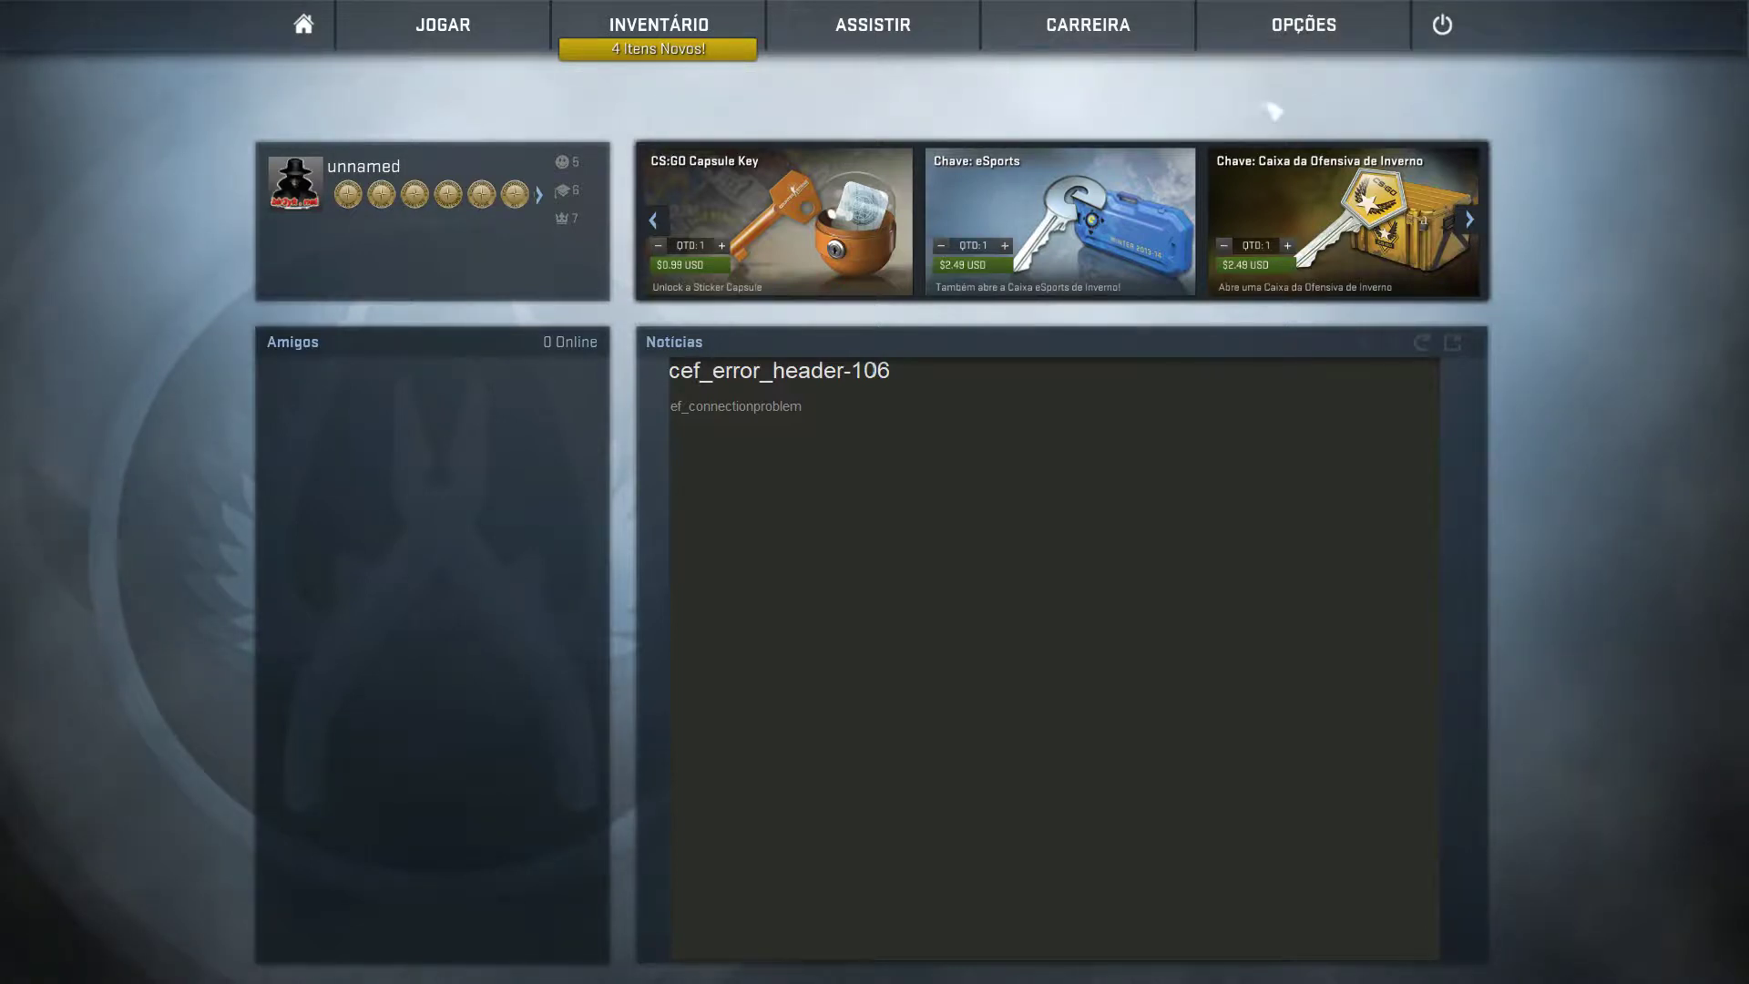
left_click(1329, 43)
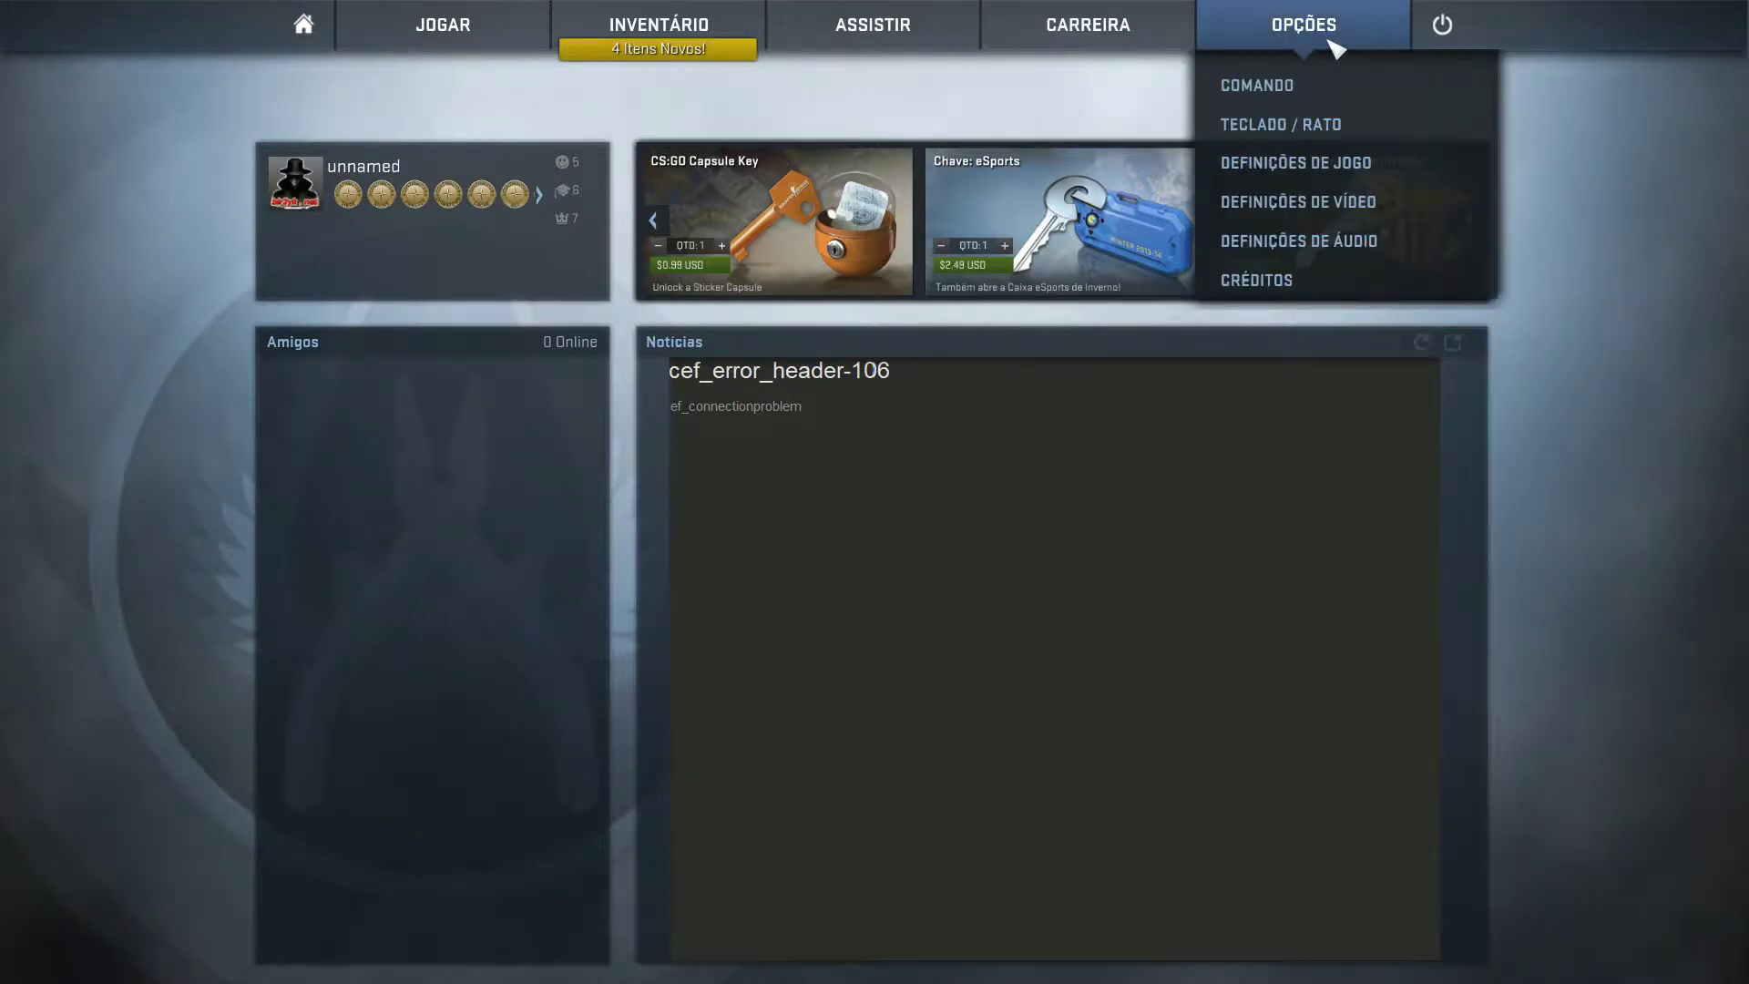
left_click(1317, 166)
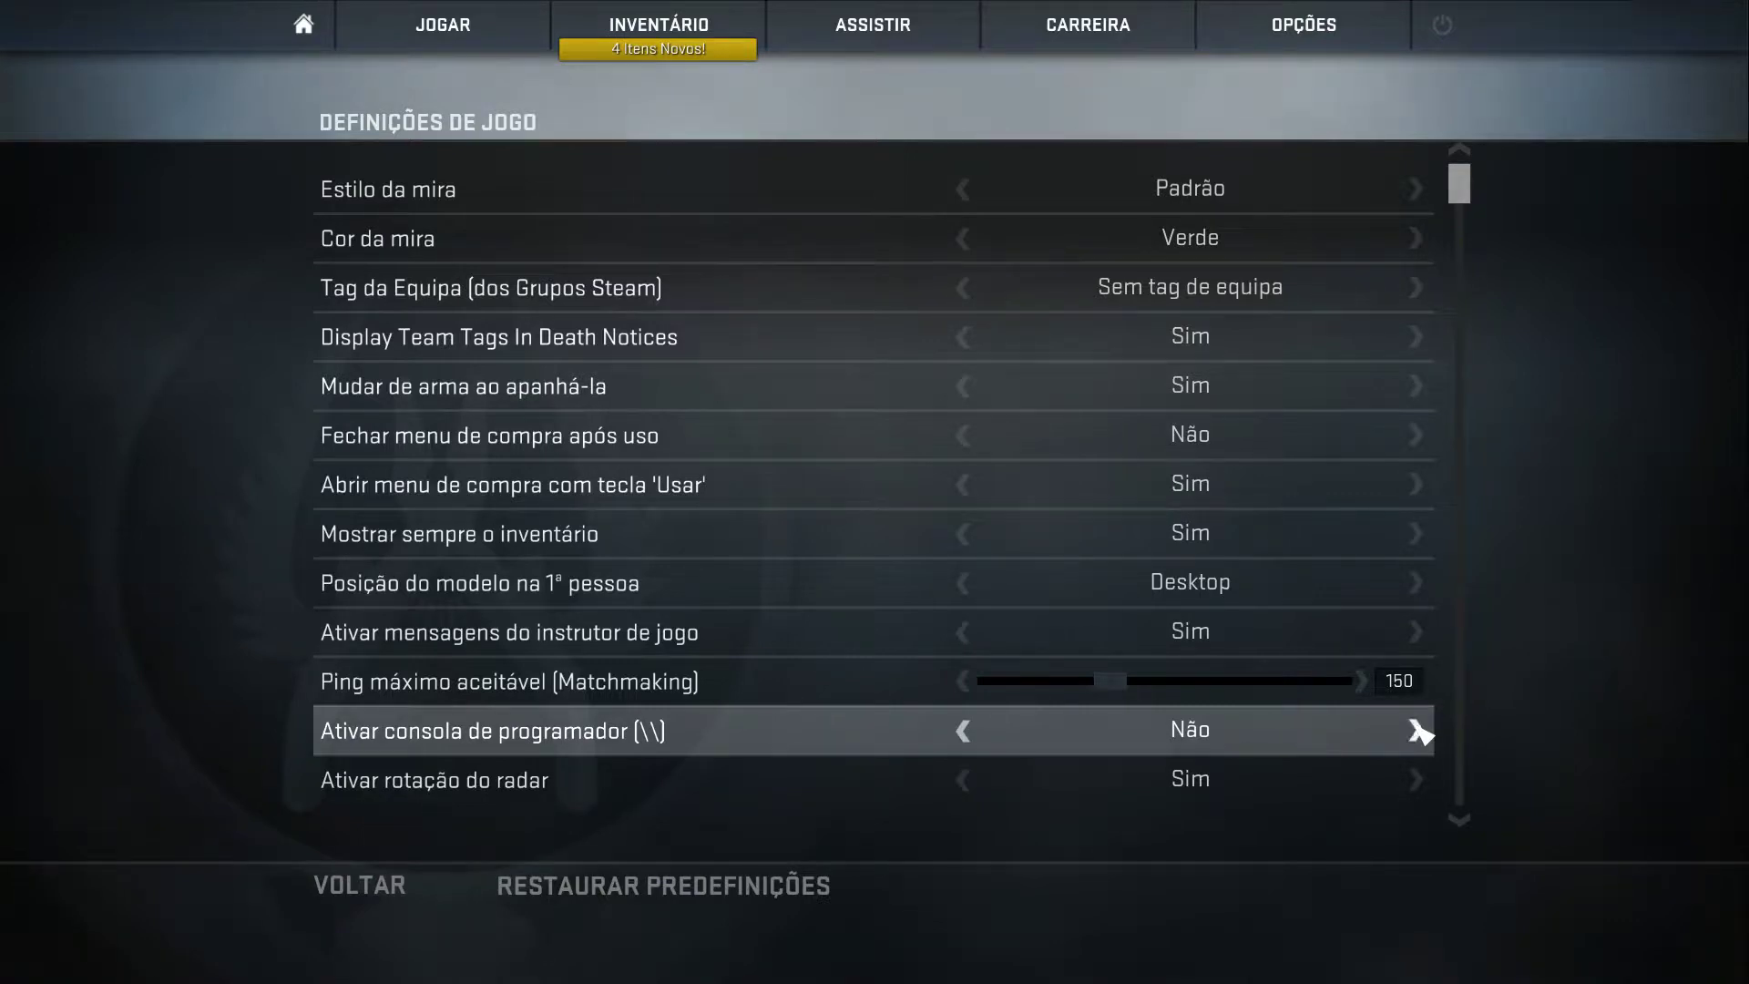
left_click(1419, 731)
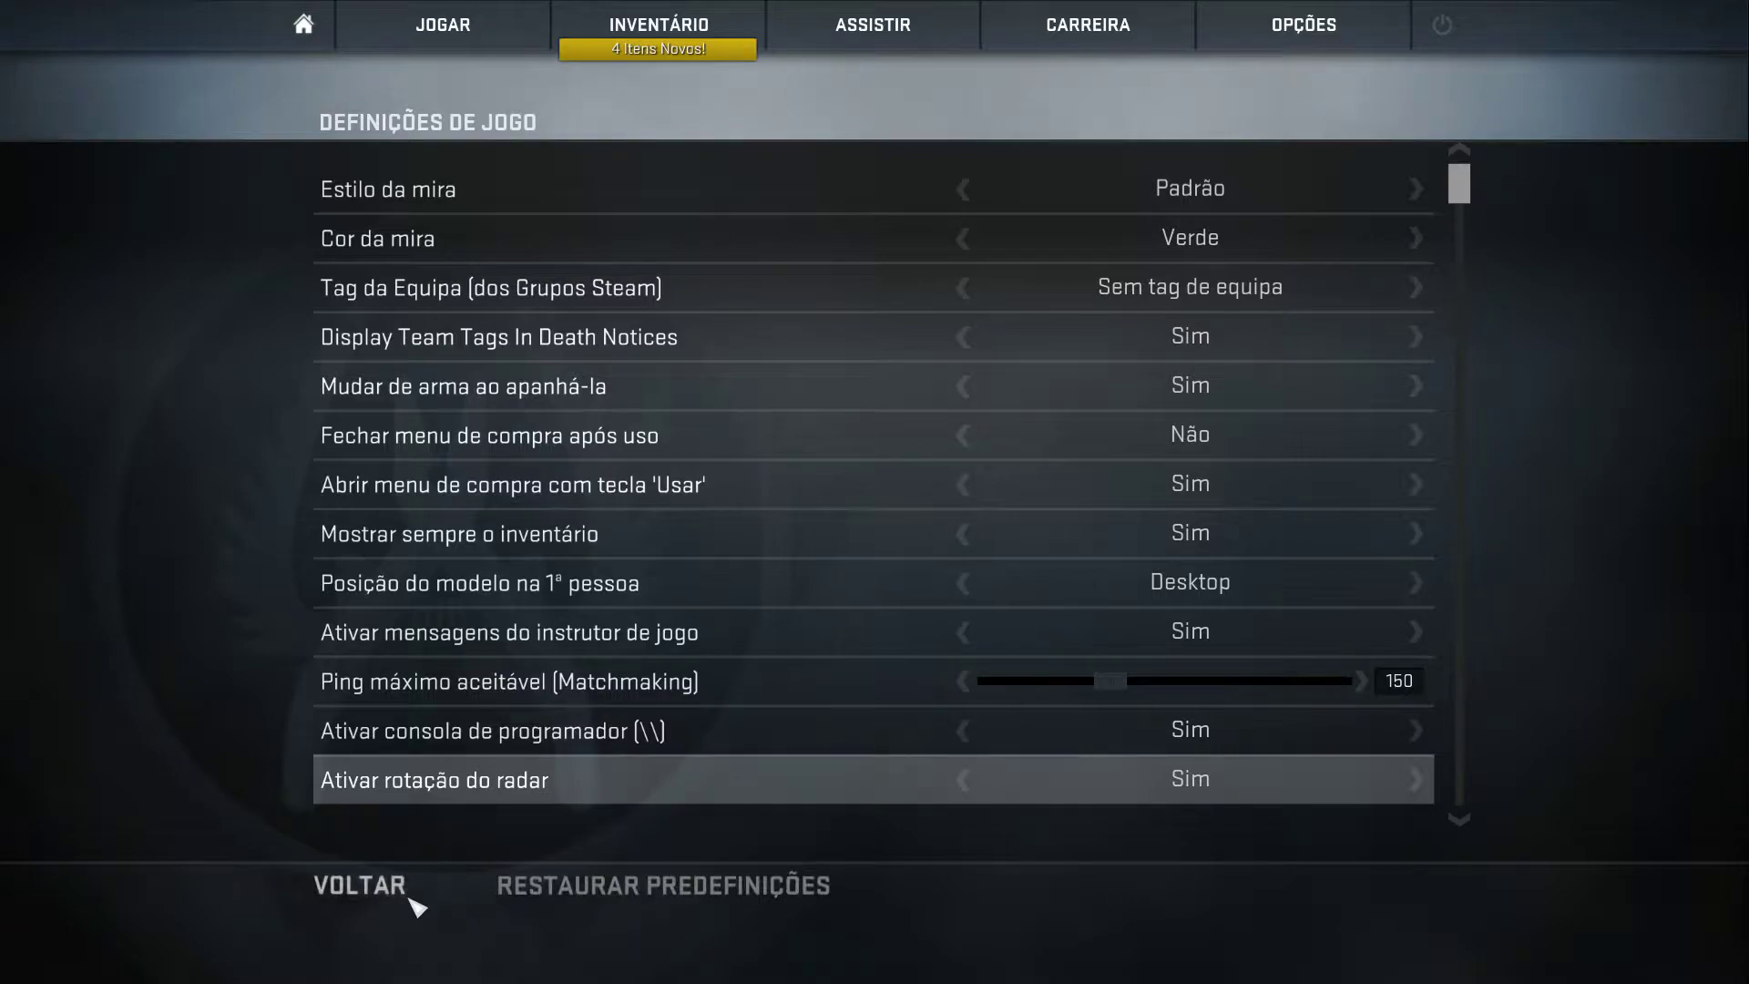
left_click(378, 885)
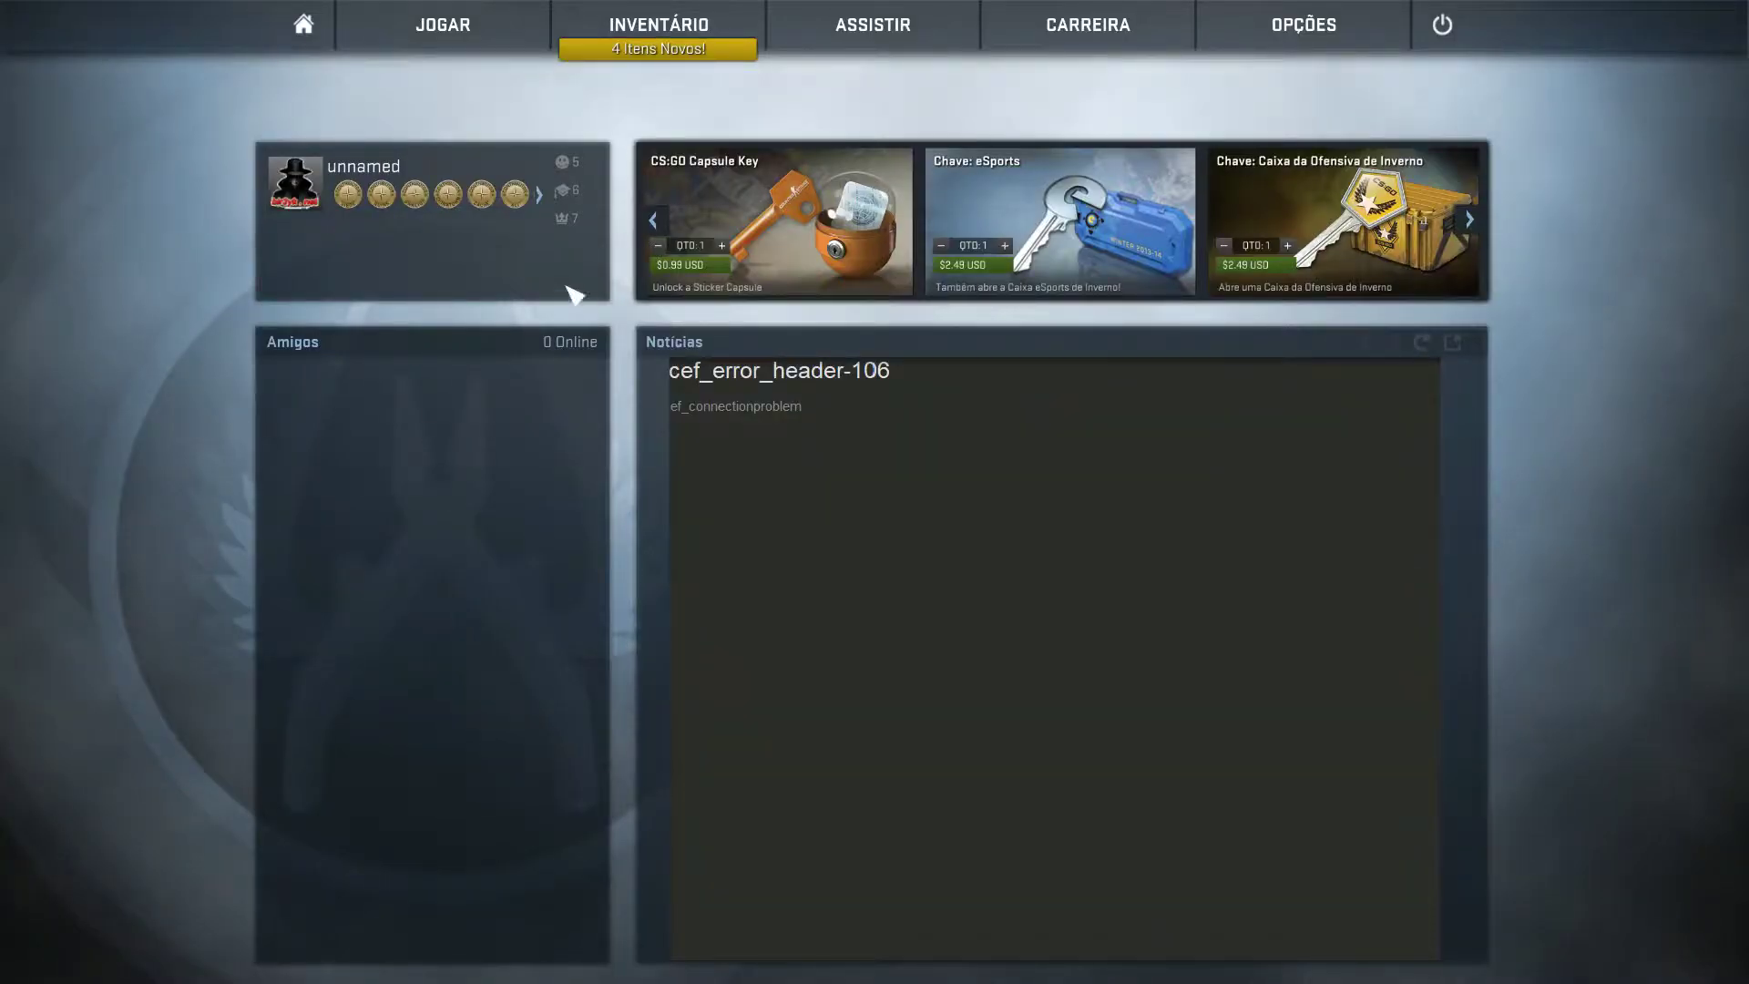
Set up an offline match with bots in Casual mode, selecting the Downtown map from the second page of official maps
left_click(463, 44)
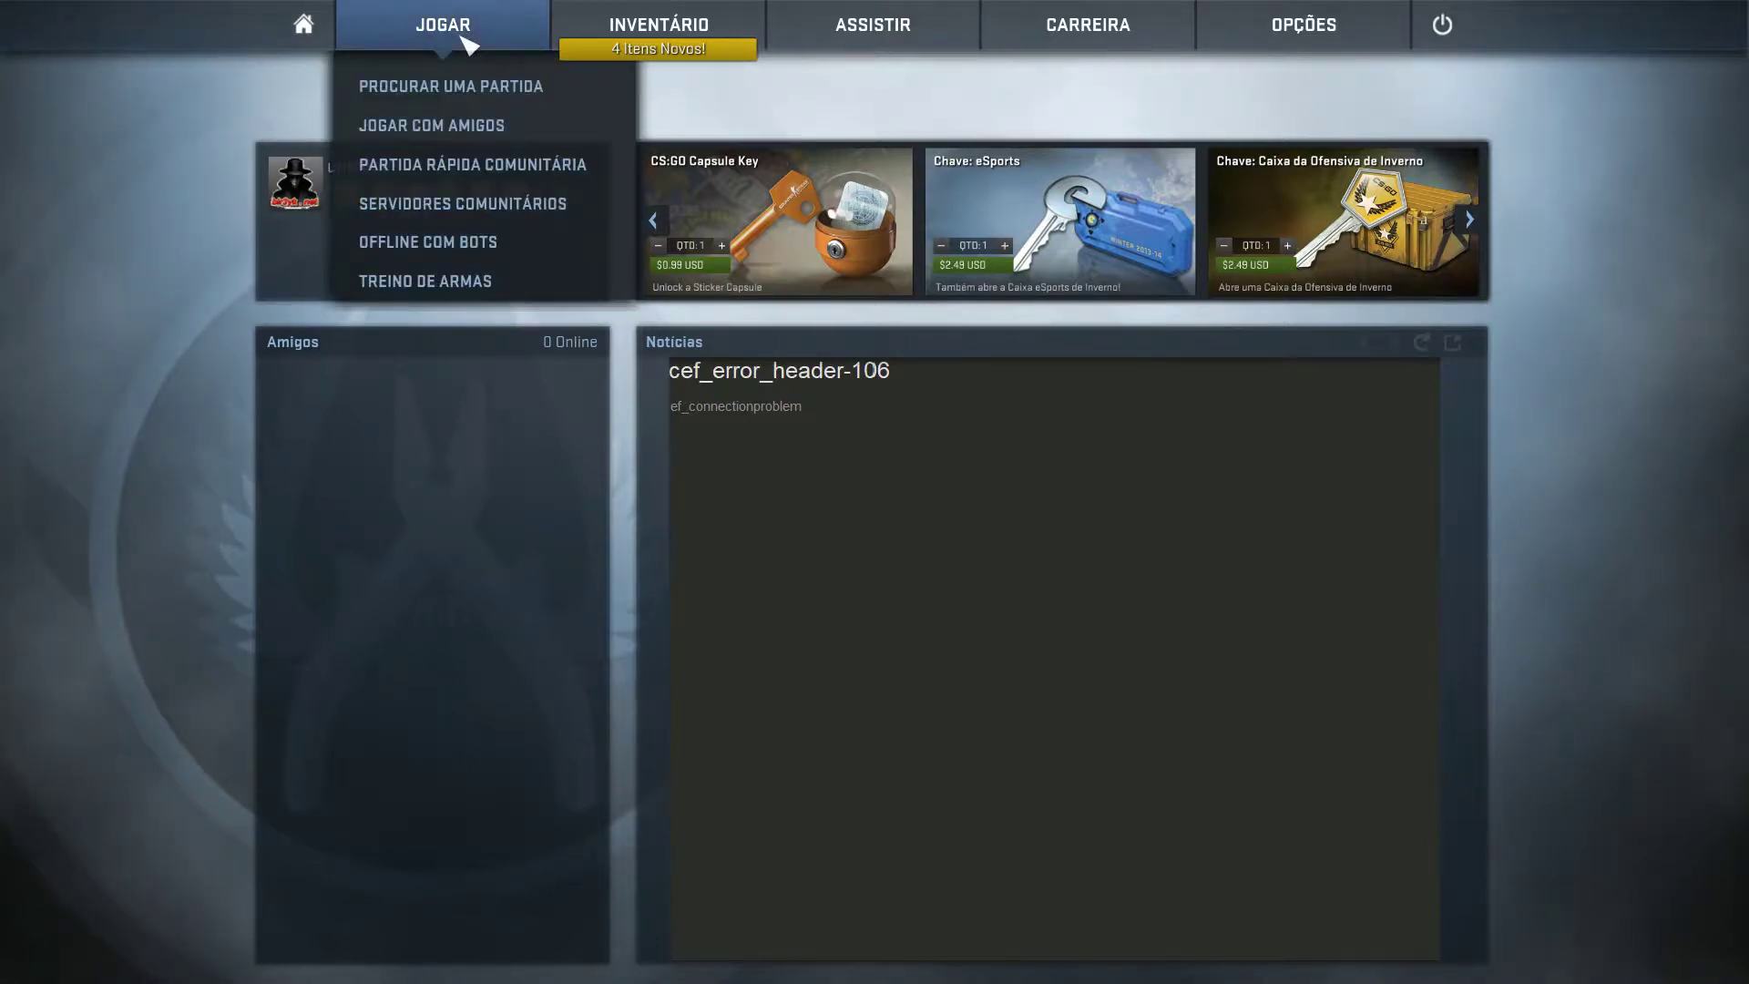
left_click(428, 242)
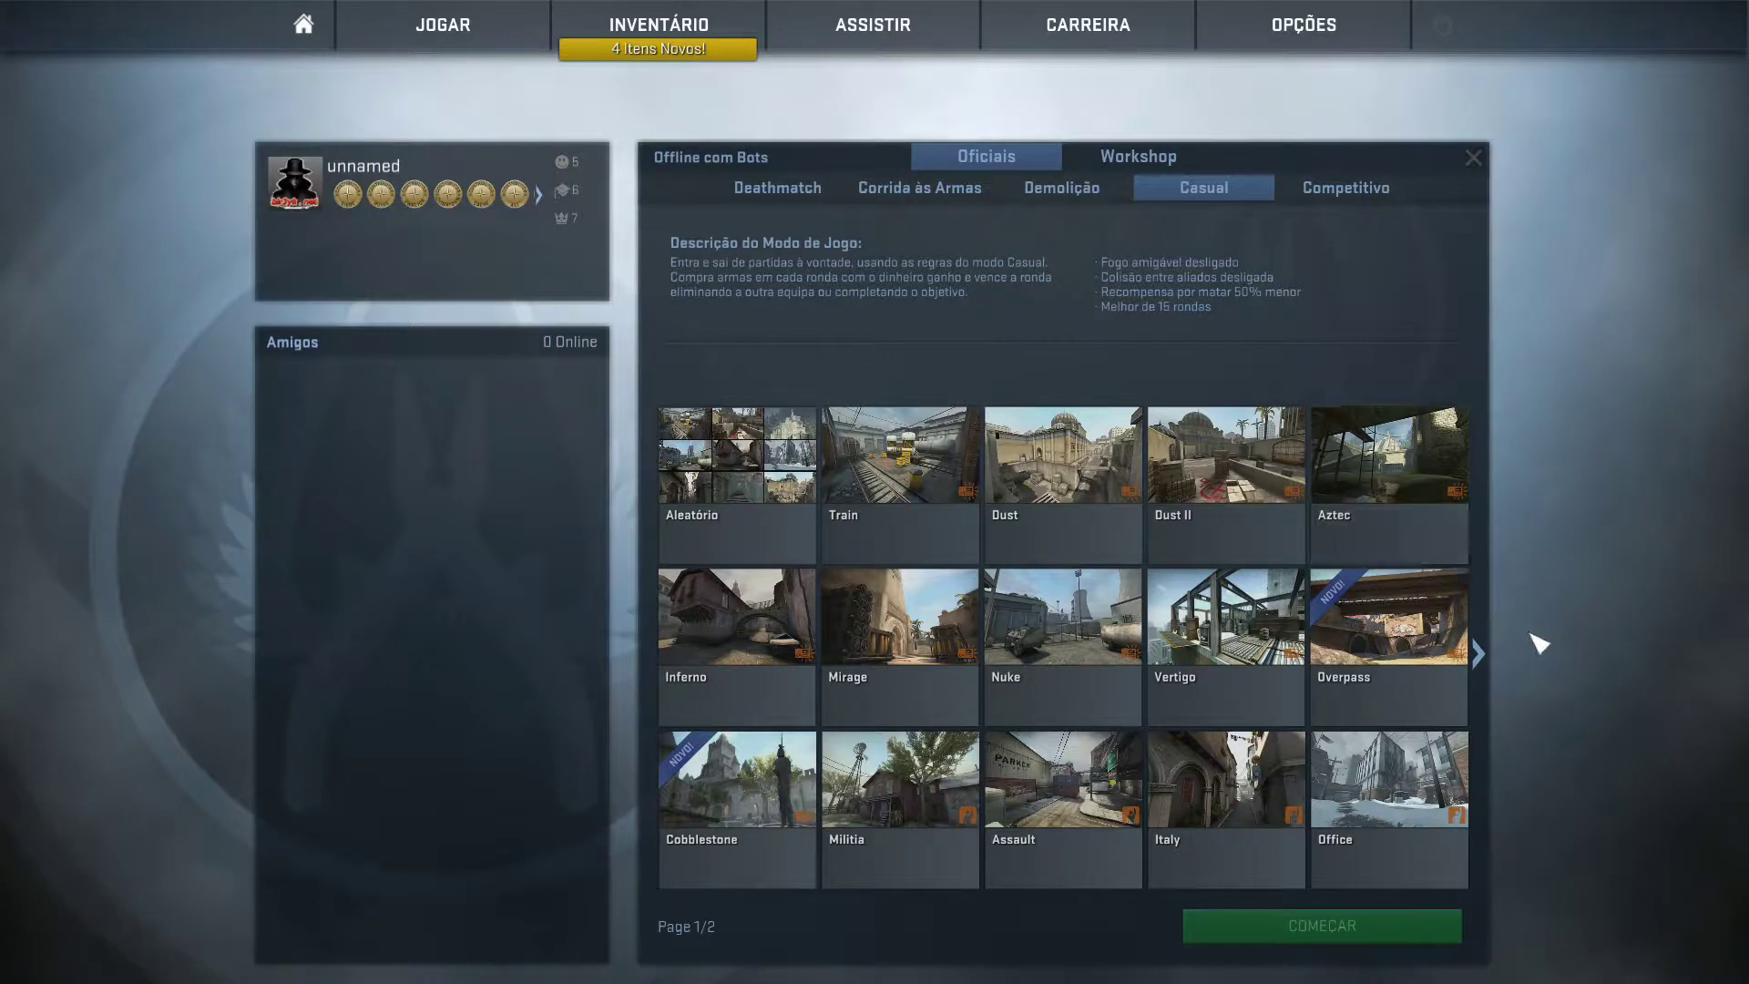
left_click(1486, 653)
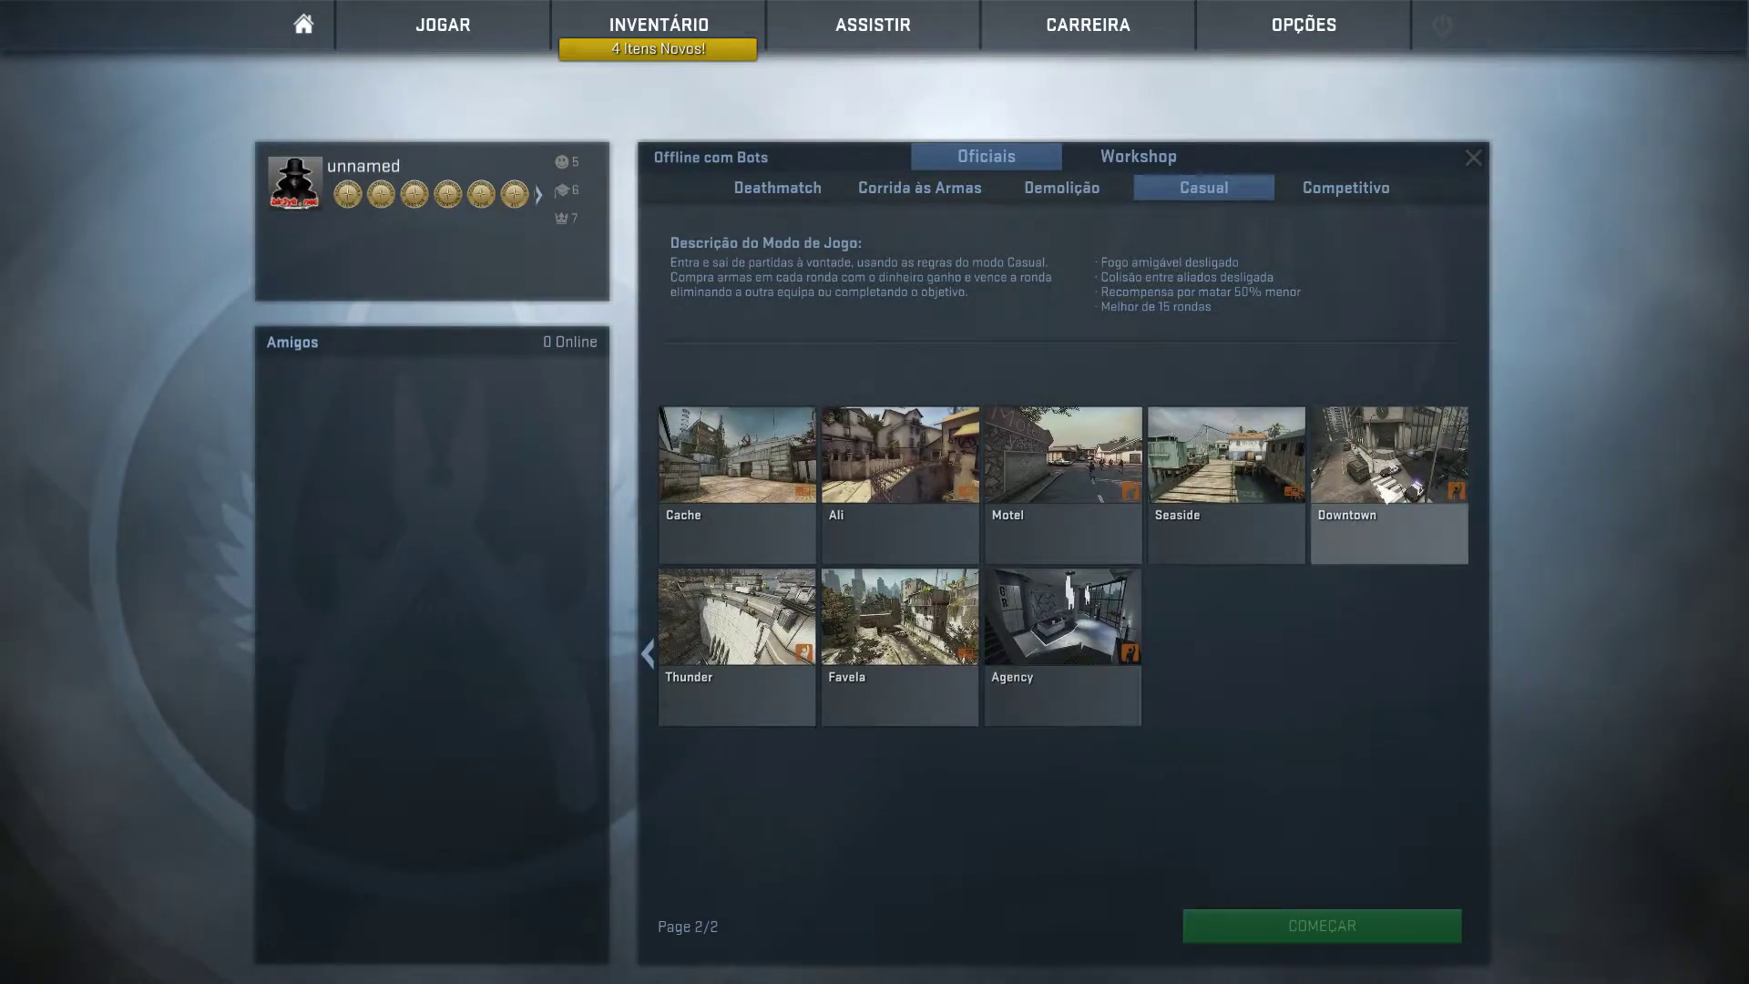
left_click(1419, 476)
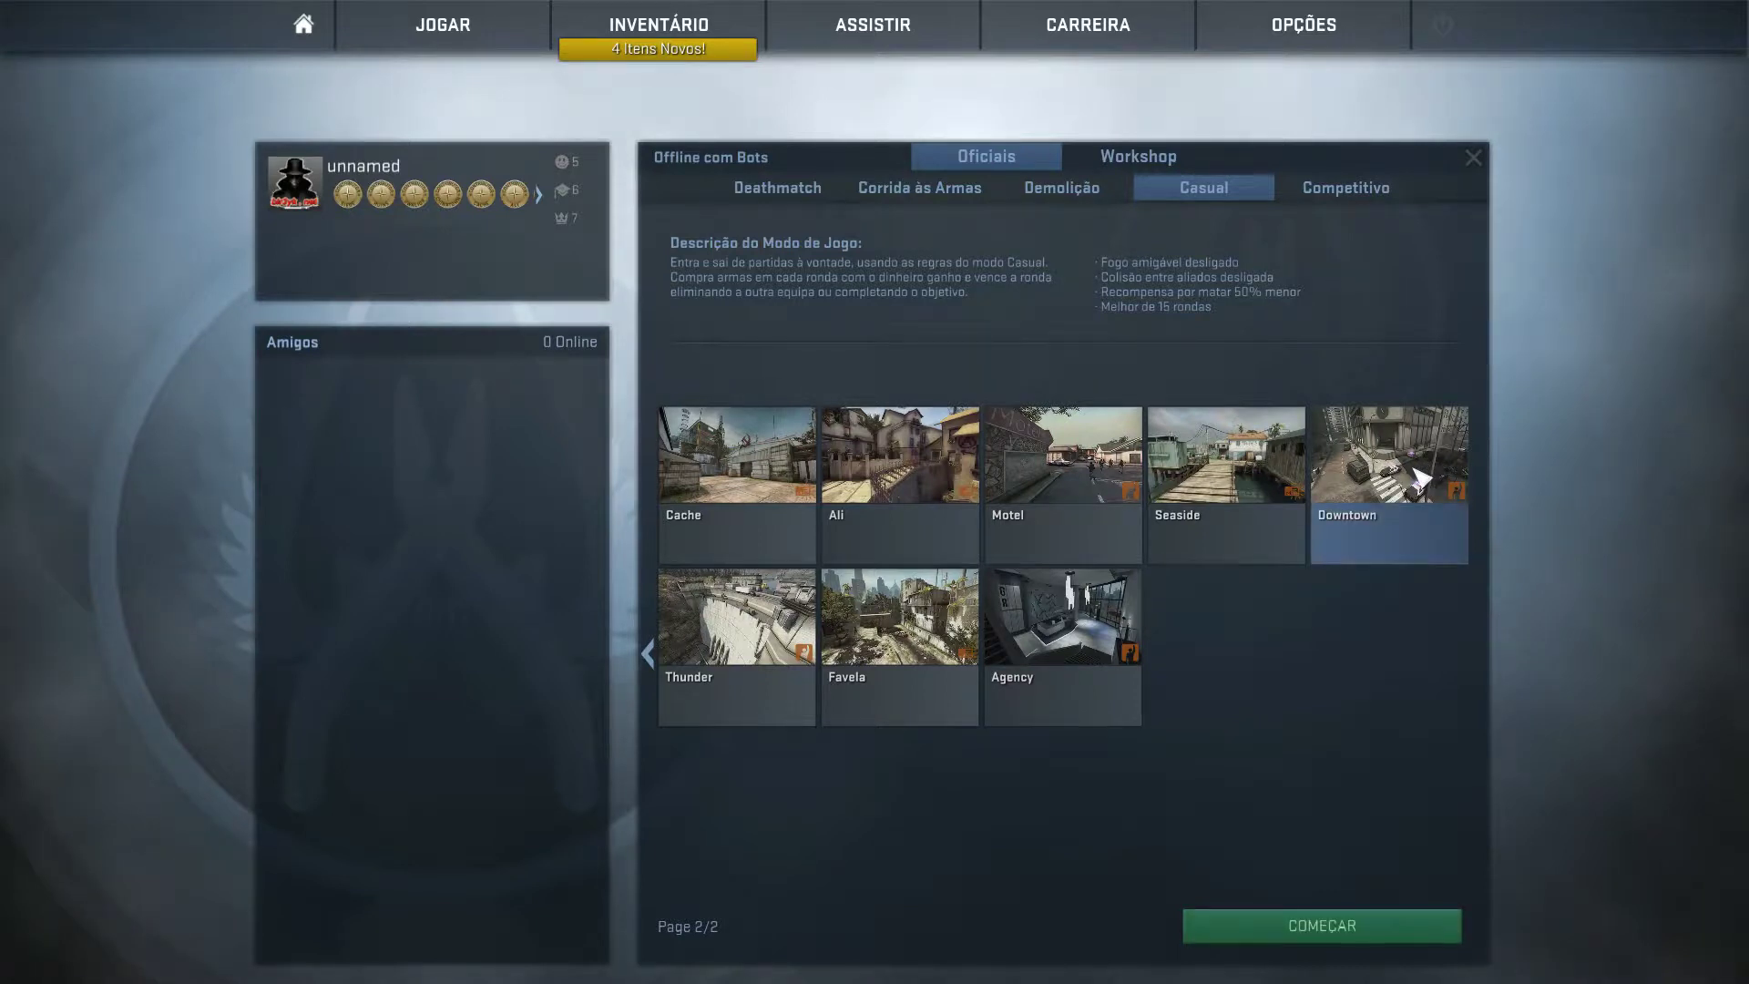